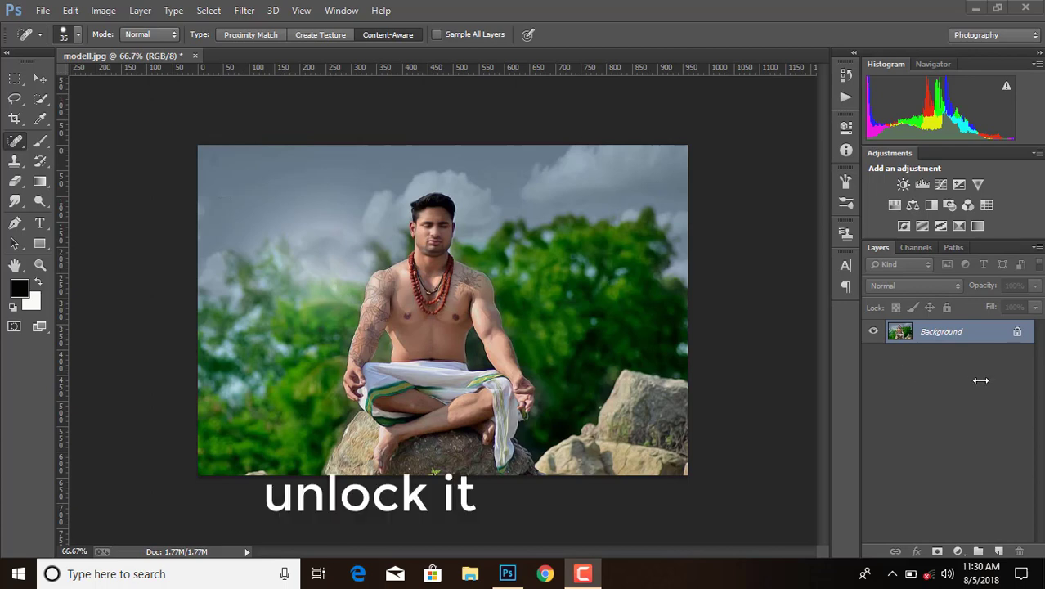
- Unlock the modell.jpg Background layer so it becomes the editable Layer 0
{"action": "left_click", "coordinate": [1023, 339]}
{"action": "left_click", "coordinate": [1018, 334]}
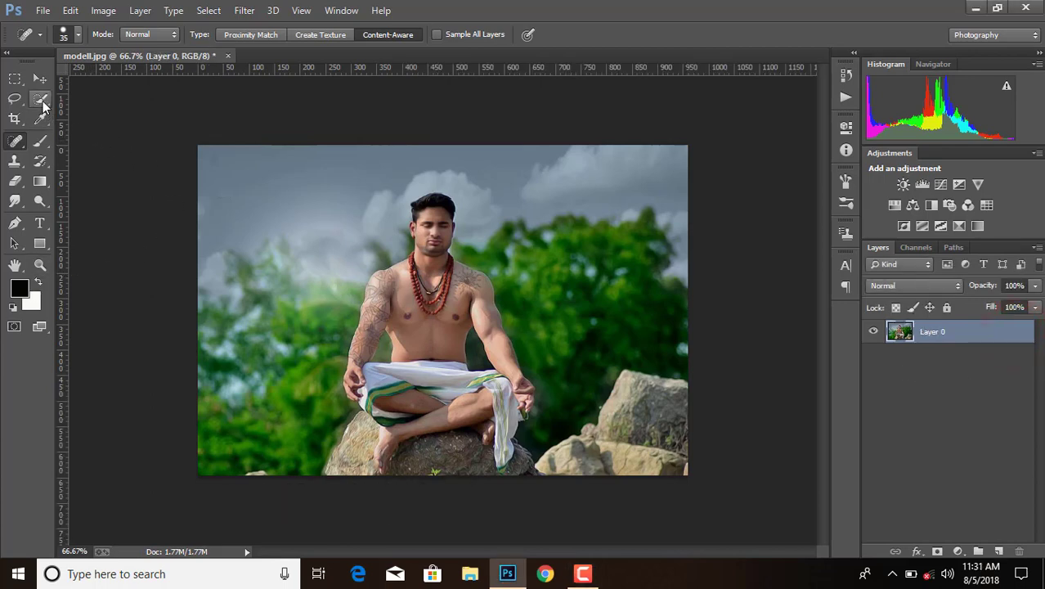
- Quick-select the man's body, head, ear and neck
{"action": "left_click", "coordinate": [42, 100]}
{"action": "left_click_drag", "start_coordinate": [432, 387], "coordinate": [431, 254]}
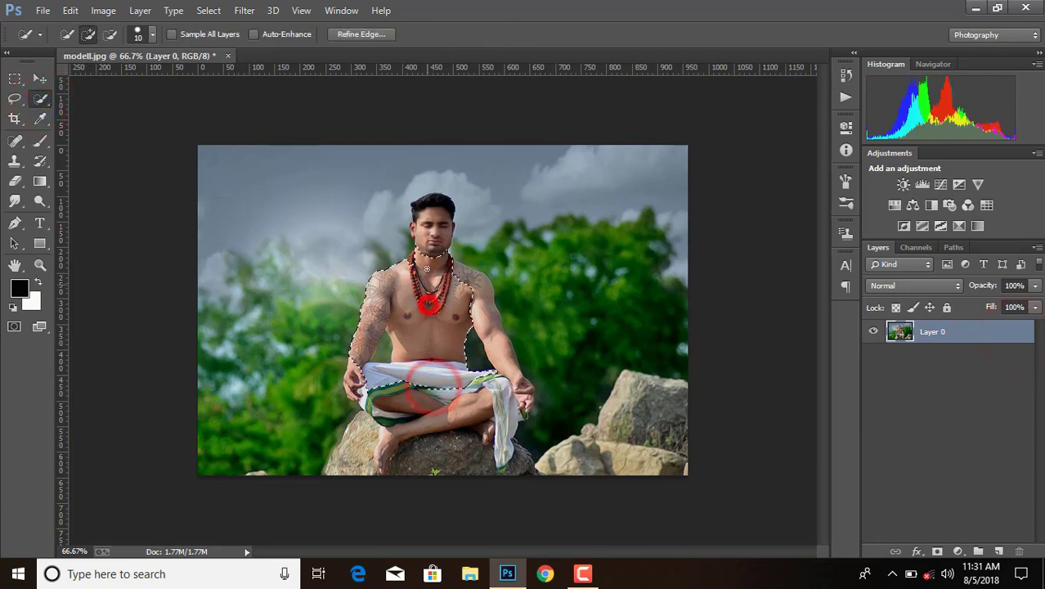
{"action": "key", "text": "ctrl+plus"}
{"action": "key", "text": "ctrl+plus"}
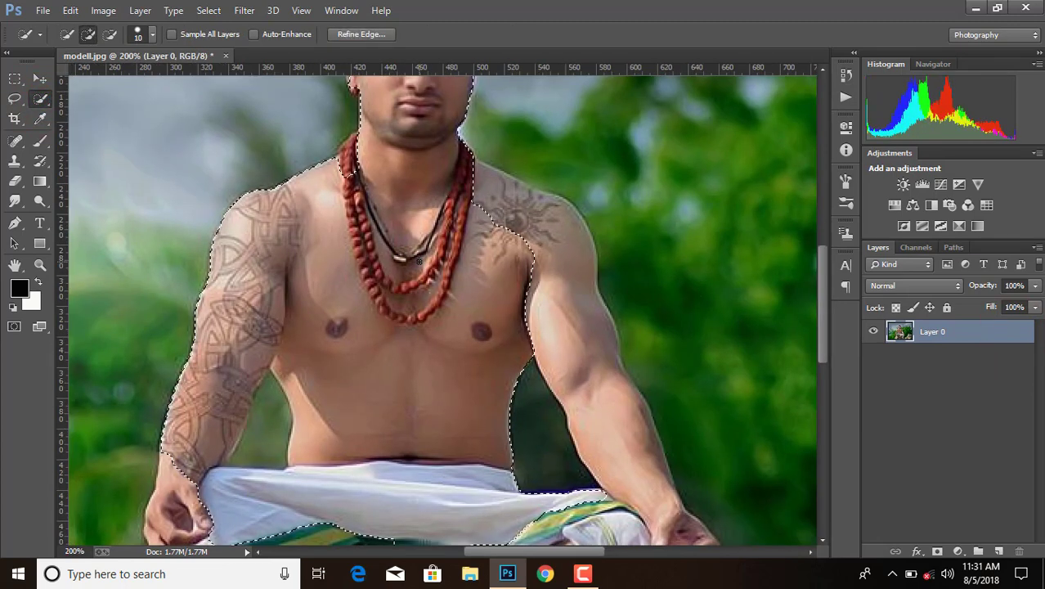
{"action": "scroll", "coordinate": [418, 260], "scroll_direction": "up", "scroll_amount": 3}
{"action": "left_click_drag", "start_coordinate": [351, 180], "coordinate": [379, 181]}
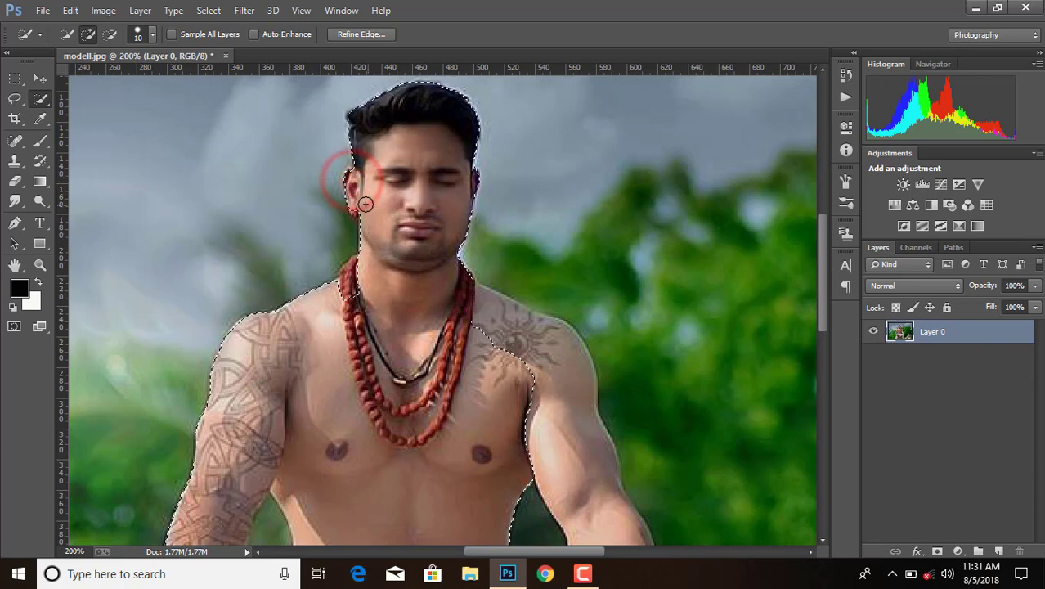
{"action": "left_click", "coordinate": [357, 201]}
{"action": "left_click", "coordinate": [347, 280]}
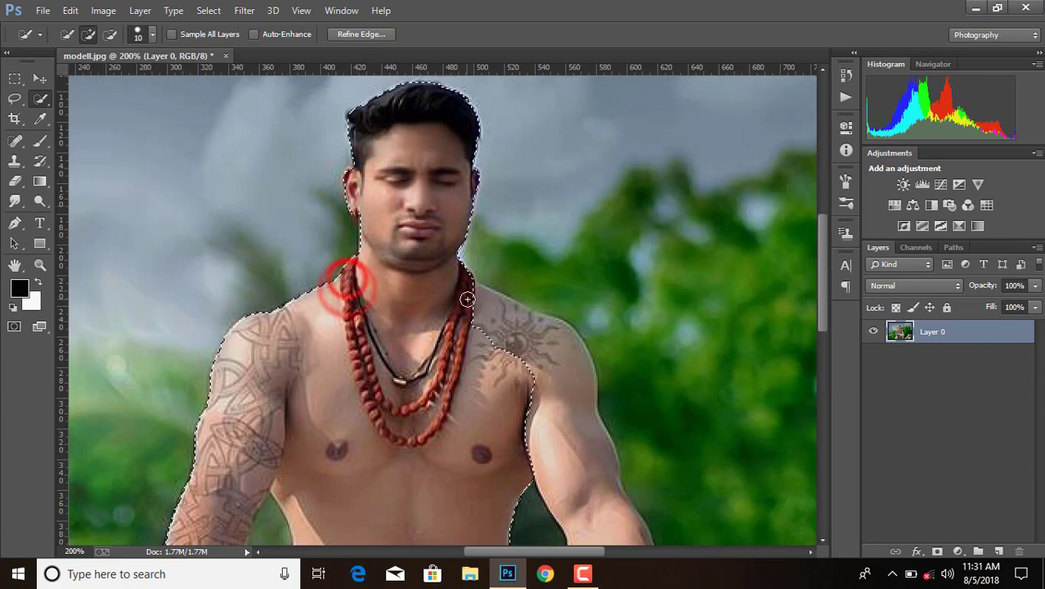
{"action": "left_click_drag", "start_coordinate": [468, 296], "coordinate": [541, 341]}
{"action": "scroll", "coordinate": [548, 339], "scroll_direction": "down", "scroll_amount": 2}
{"action": "scroll", "coordinate": [563, 337], "scroll_direction": "down", "scroll_amount": 2}
- Extend the selection down the right arm to the right hand, plus the left hand and thigh
{"action": "left_click", "coordinate": [546, 296]}
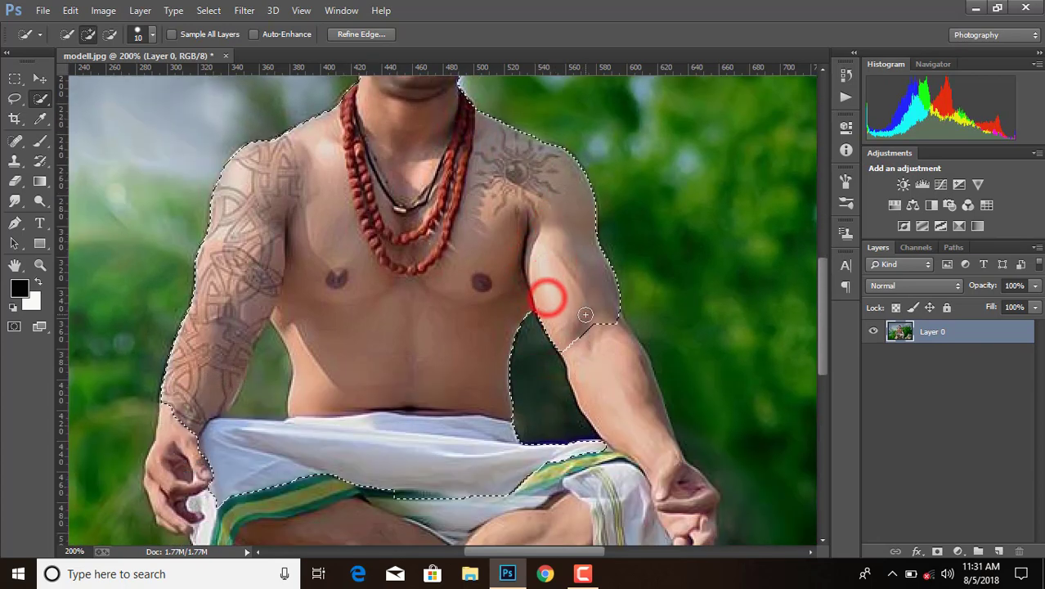
{"action": "left_click", "coordinate": [585, 311]}
{"action": "scroll", "coordinate": [626, 385], "scroll_direction": "down", "scroll_amount": 1}
{"action": "left_click", "coordinate": [650, 368]}
{"action": "scroll", "coordinate": [573, 387], "scroll_direction": "down", "scroll_amount": 2}
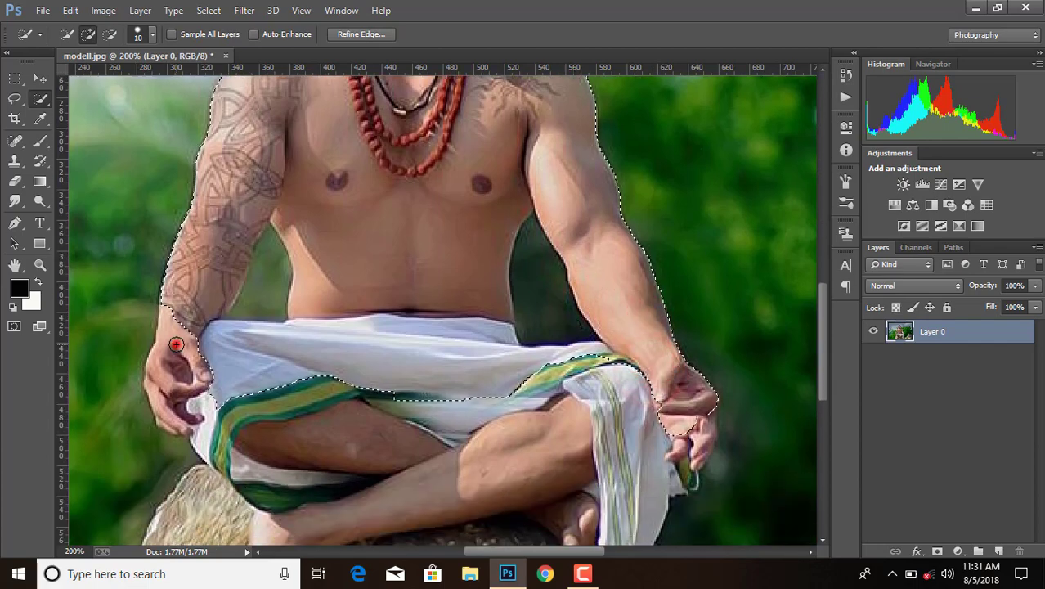
{"action": "left_click", "coordinate": [176, 346]}
{"action": "scroll", "coordinate": [176, 347], "scroll_direction": "down", "scroll_amount": 1}
{"action": "scroll", "coordinate": [195, 361], "scroll_direction": "down", "scroll_amount": 1}
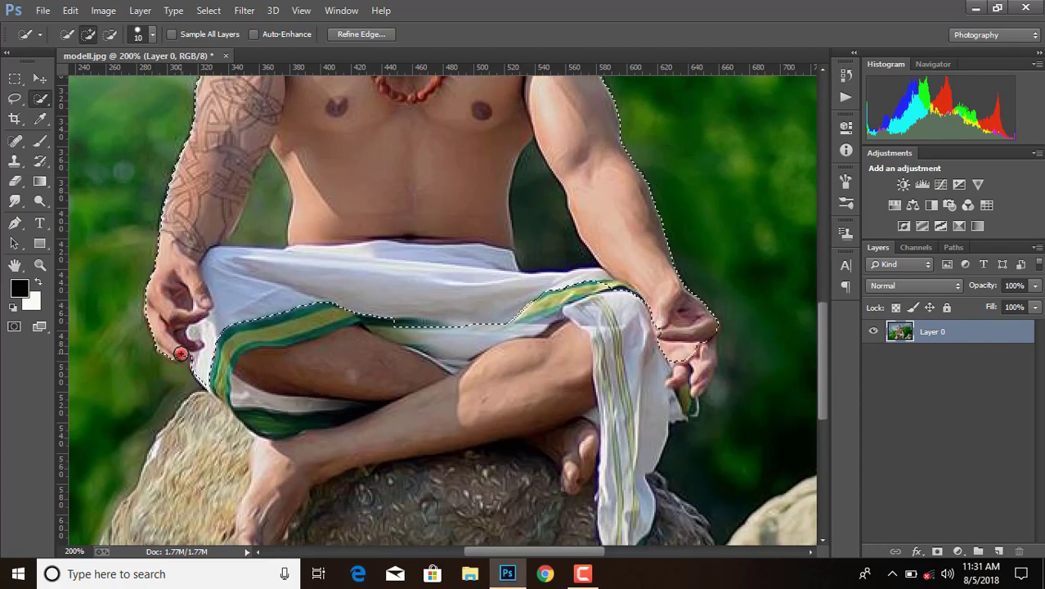
{"action": "left_click", "coordinate": [175, 349]}
{"action": "left_click", "coordinate": [229, 362]}
- Add the shins, hand, bottom of the cloth and left foot to the selection
{"action": "scroll", "coordinate": [404, 400], "scroll_direction": "up", "scroll_amount": 2}
{"action": "scroll", "coordinate": [405, 400], "scroll_direction": "down", "scroll_amount": 1}
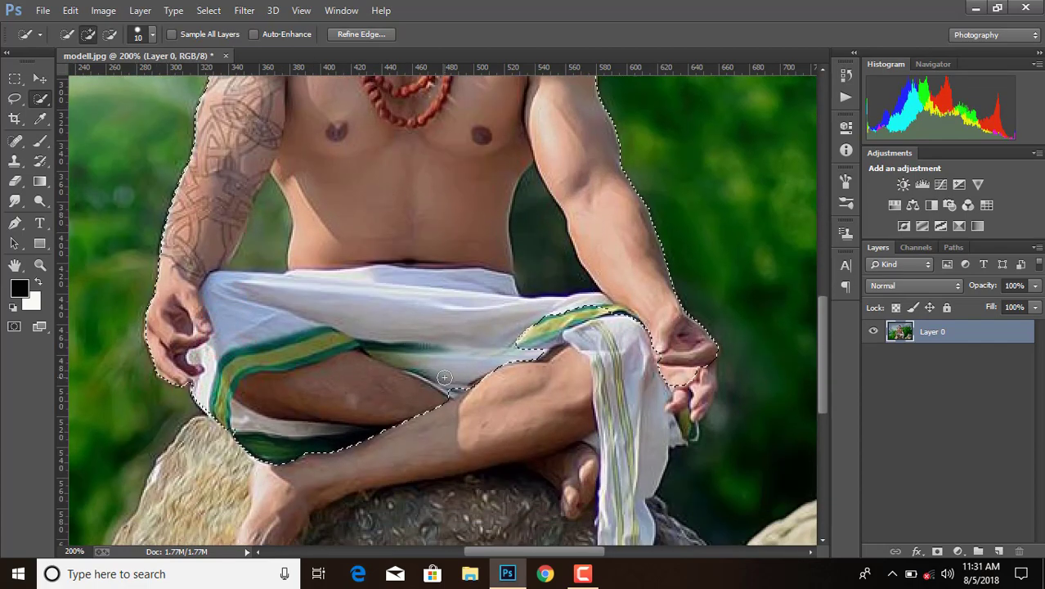
{"action": "left_click", "coordinate": [464, 385]}
{"action": "left_click", "coordinate": [568, 359]}
{"action": "scroll", "coordinate": [569, 359], "scroll_direction": "down", "scroll_amount": 1}
{"action": "left_click", "coordinate": [683, 358]}
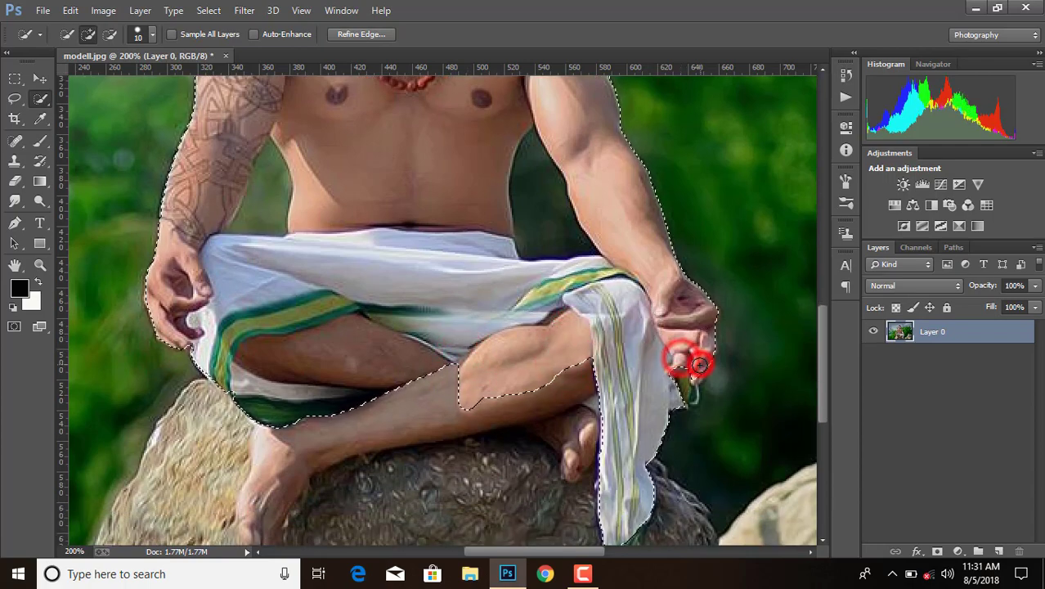
{"action": "left_click", "coordinate": [689, 384]}
{"action": "scroll", "coordinate": [610, 361], "scroll_direction": "down", "scroll_amount": 2}
{"action": "left_click", "coordinate": [618, 470]}
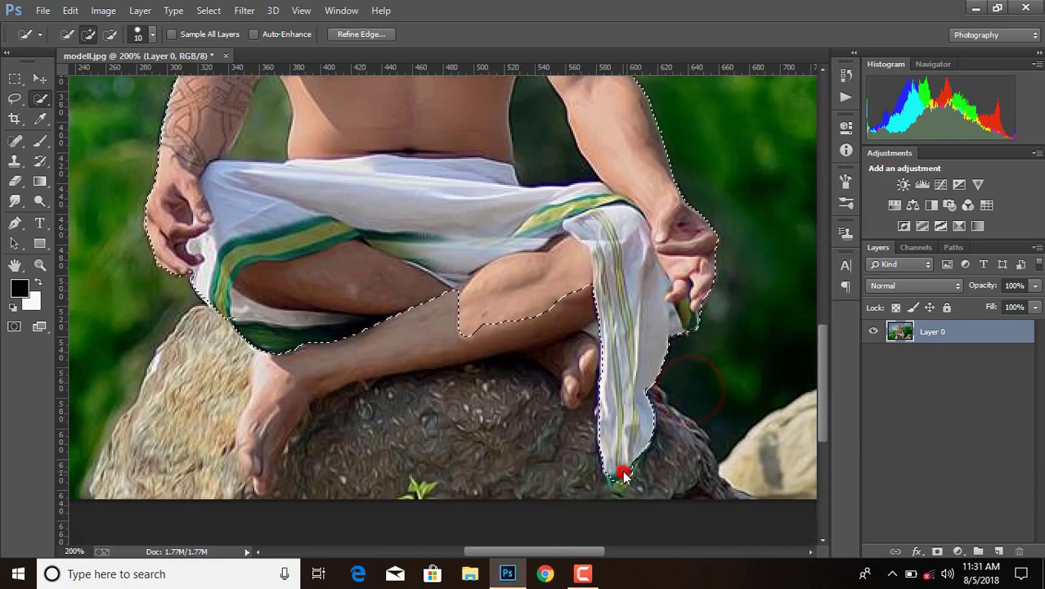
{"action": "left_click", "coordinate": [590, 362]}
{"action": "left_click", "coordinate": [273, 377]}
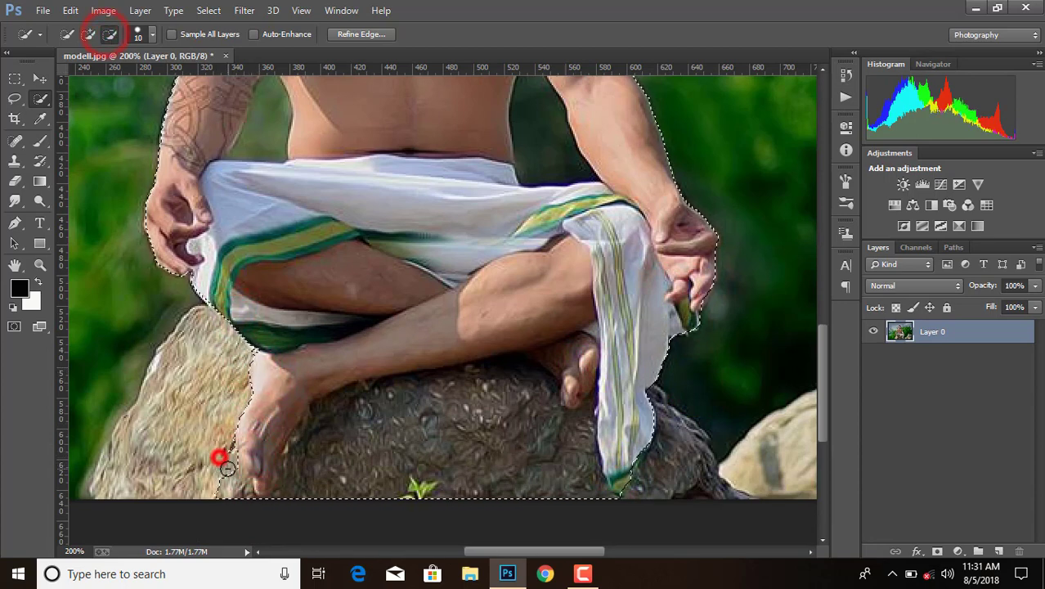
- Remove the rock beneath the man from the selection
{"action": "left_click", "coordinate": [221, 443]}
{"action": "left_click", "coordinate": [217, 478]}
{"action": "left_click", "coordinate": [273, 496]}
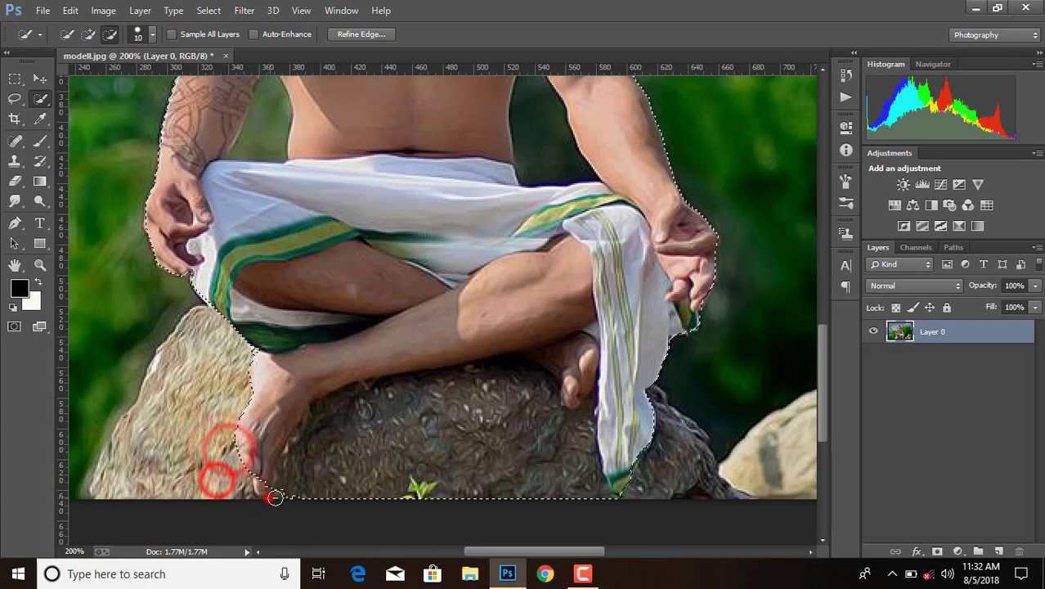
{"action": "left_click", "coordinate": [310, 487]}
{"action": "left_click", "coordinate": [346, 433]}
{"action": "left_click", "coordinate": [413, 422]}
{"action": "left_click", "coordinate": [460, 425]}
{"action": "left_click", "coordinate": [511, 439]}
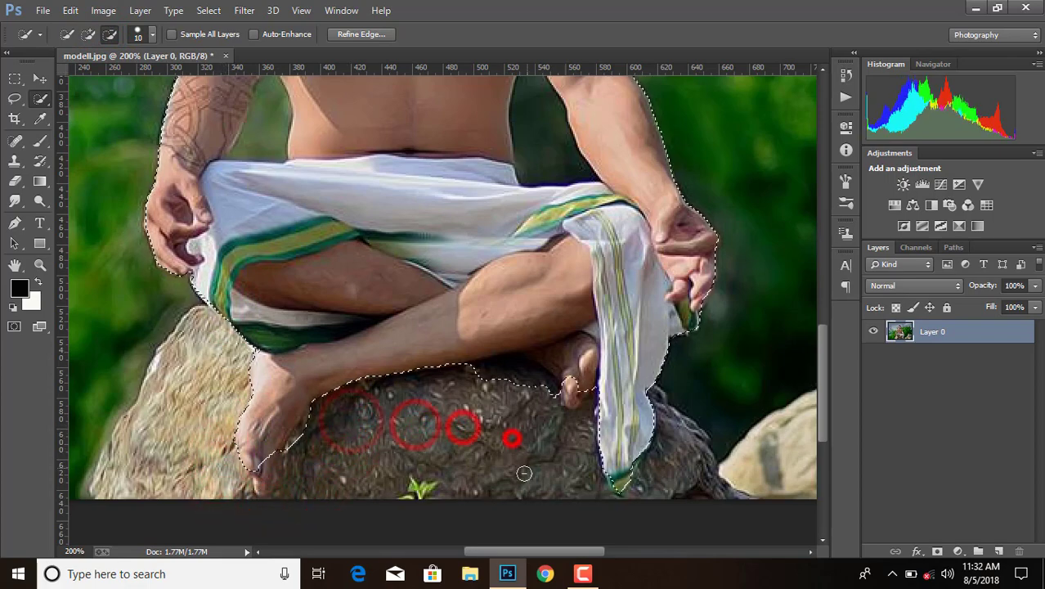
{"action": "left_click", "coordinate": [525, 384]}
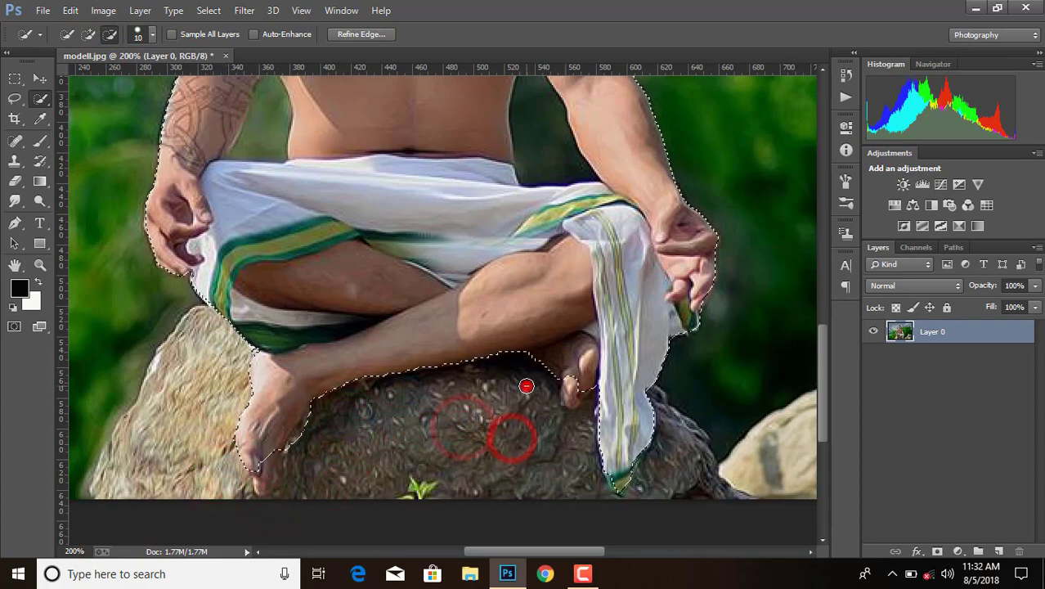
- Remove the dark and green background gaps beside the arms
{"action": "left_click", "coordinate": [561, 167]}
{"action": "scroll", "coordinate": [553, 162], "scroll_direction": "up", "scroll_amount": 2}
{"action": "left_click", "coordinate": [249, 196]}
{"action": "scroll", "coordinate": [262, 205], "scroll_direction": "down", "scroll_amount": 3}
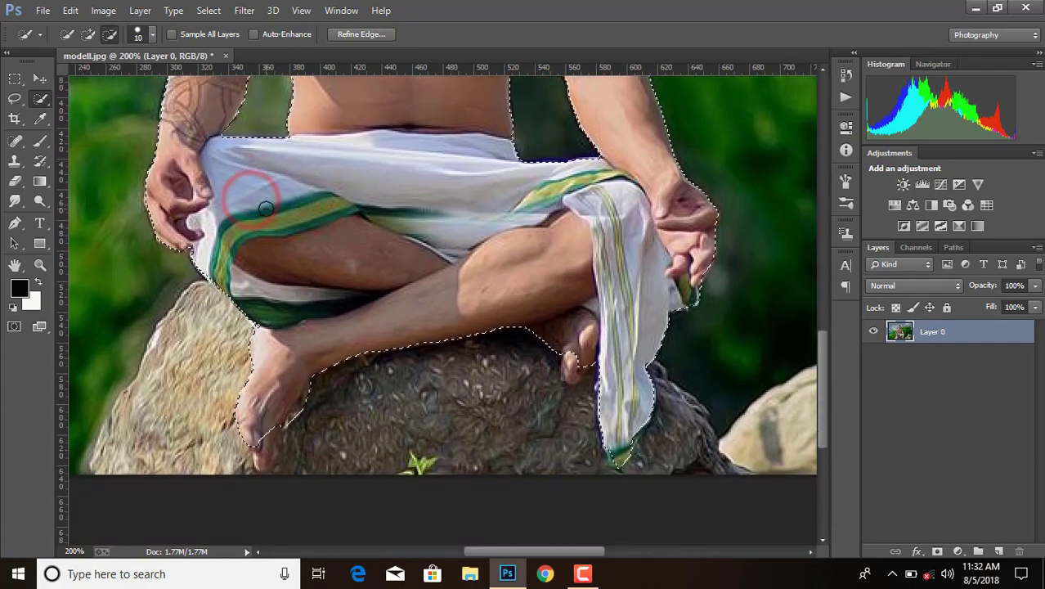
{"action": "scroll", "coordinate": [266, 208], "scroll_direction": "down", "scroll_amount": 1}
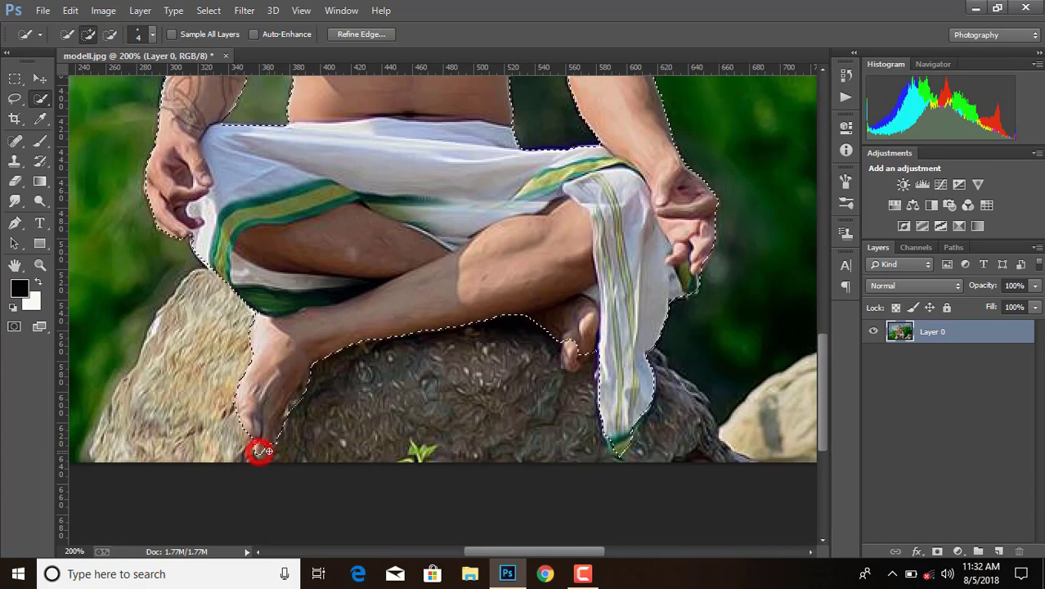
- Trim the selection edges around both feet and toes in Subtract mode
{"action": "left_click", "coordinate": [258, 445]}
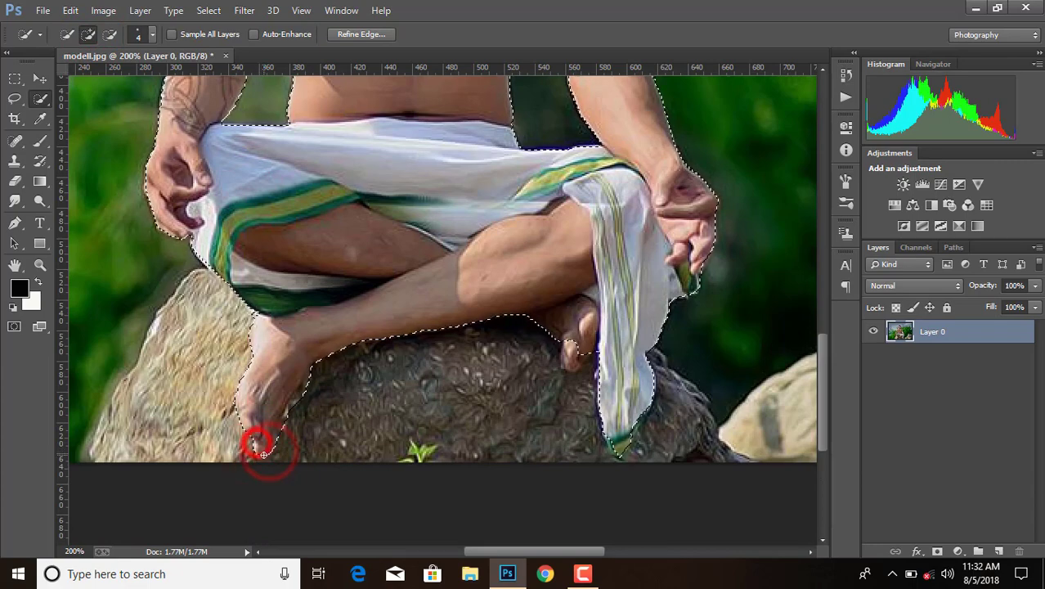
{"action": "left_click", "coordinate": [568, 353]}
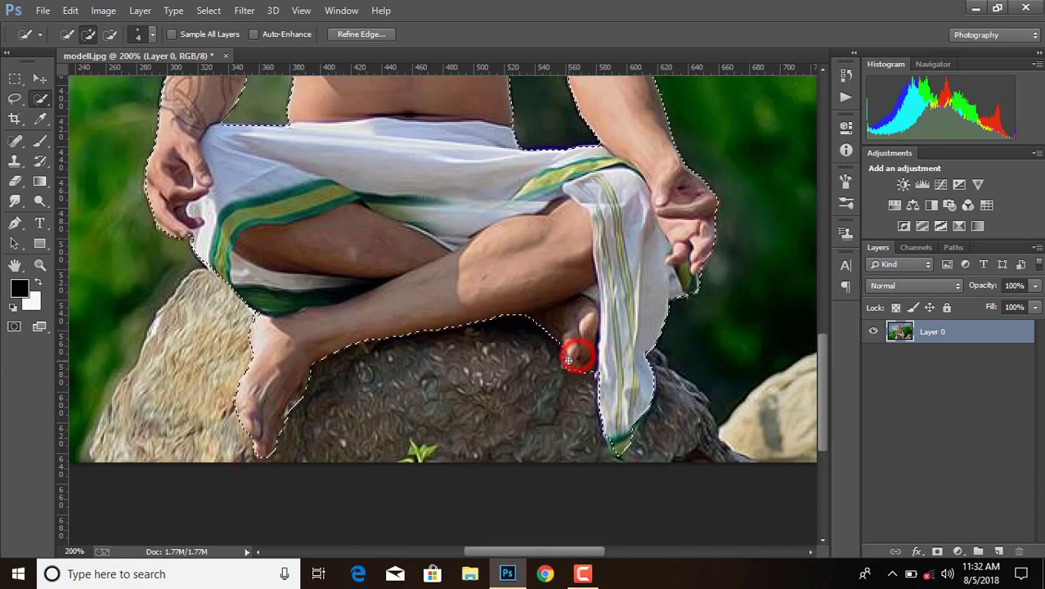
{"action": "left_click", "coordinate": [109, 33]}
{"action": "left_click", "coordinate": [300, 392]}
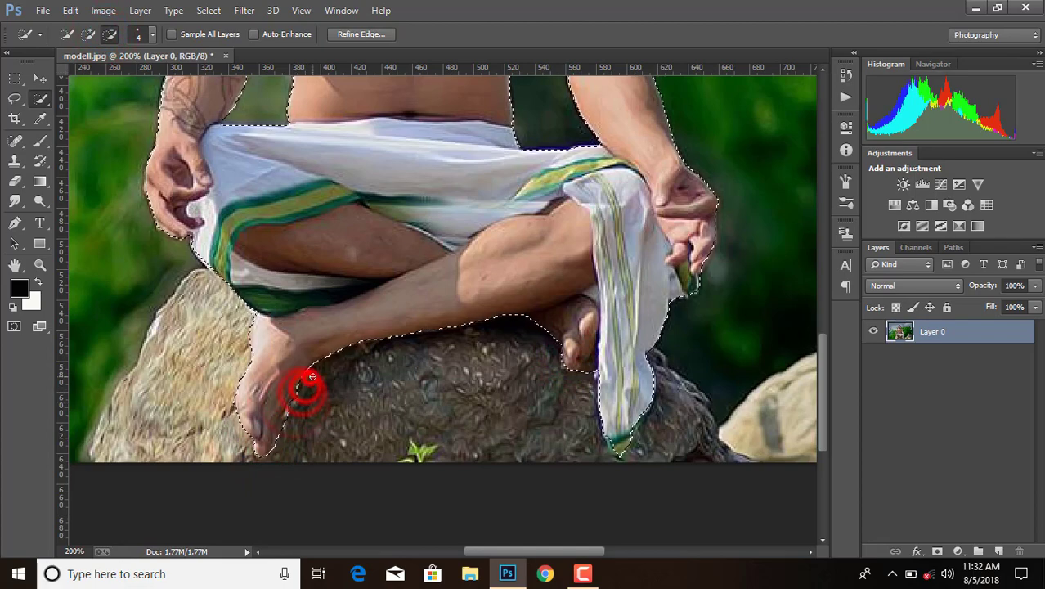
{"action": "left_click", "coordinate": [283, 426]}
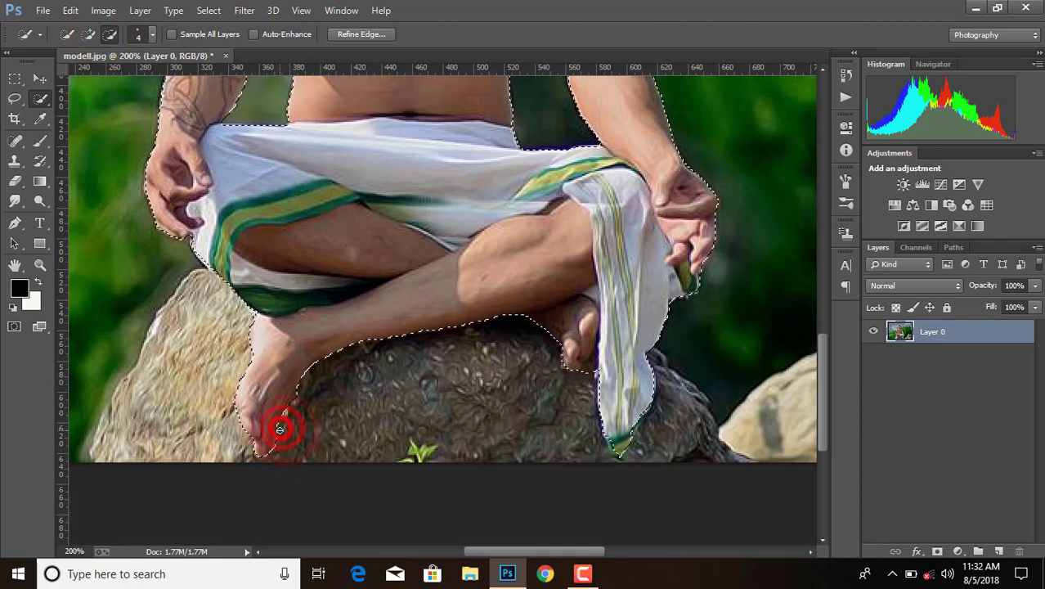
{"action": "left_click", "coordinate": [588, 363]}
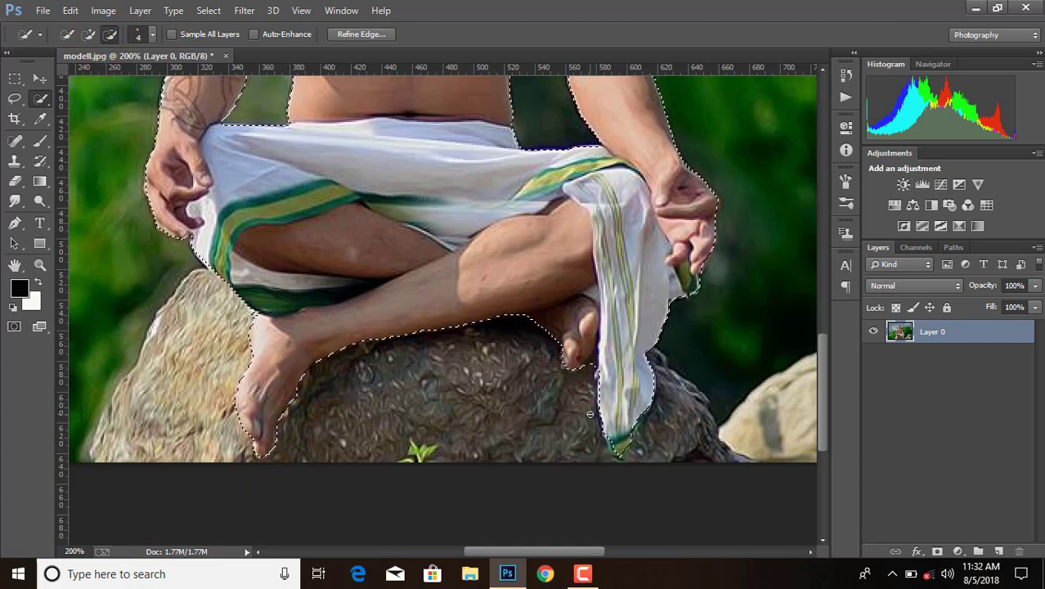
{"action": "scroll", "coordinate": [589, 373], "scroll_direction": "up", "scroll_amount": 3}
{"action": "key", "text": "ctrl+minus"}
{"action": "key", "text": "ctrl+minus"}
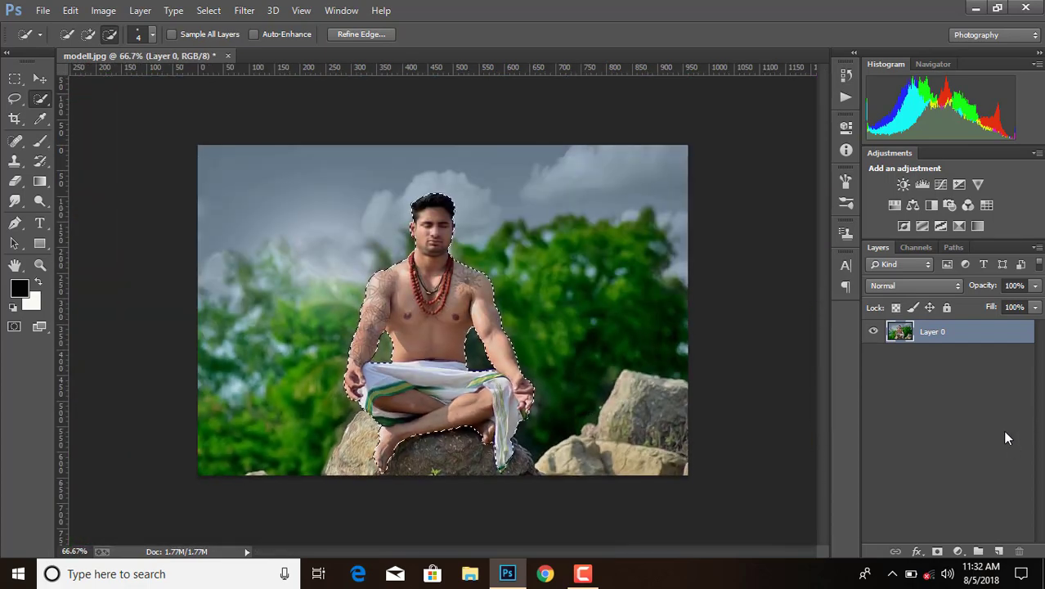
- Mask Layer 0 from the selection and apply the mask to cut out the man
{"action": "left_click", "coordinate": [938, 551]}
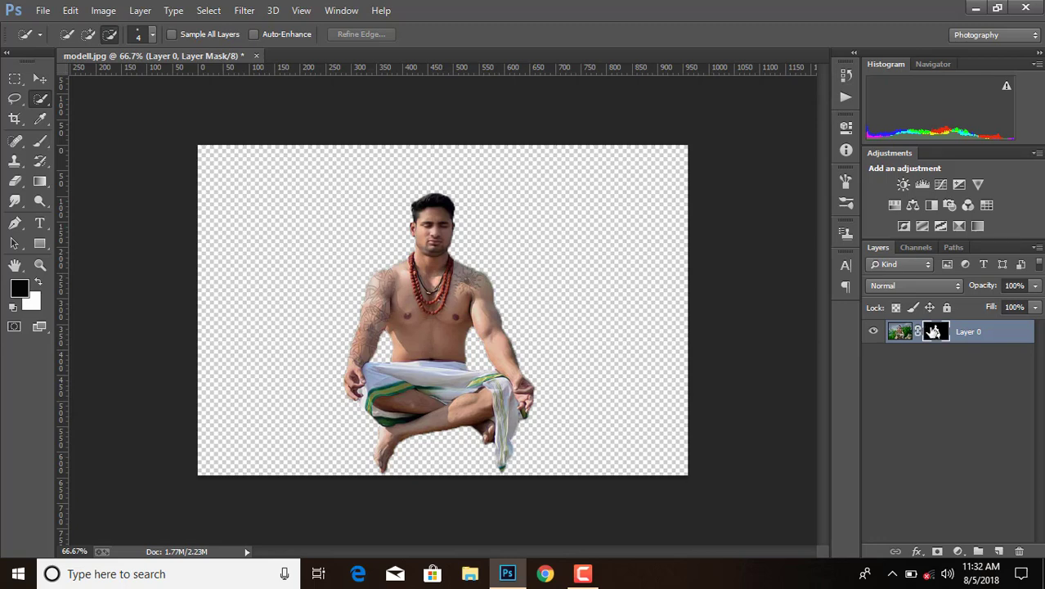
{"action": "right_click", "coordinate": [933, 330]}
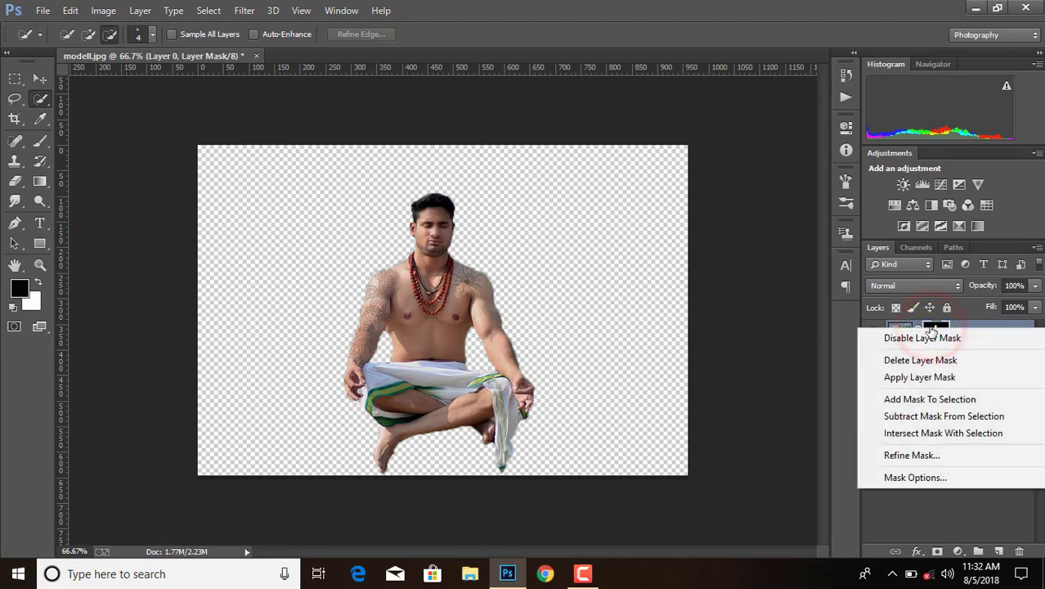
{"action": "left_click", "coordinate": [904, 378]}
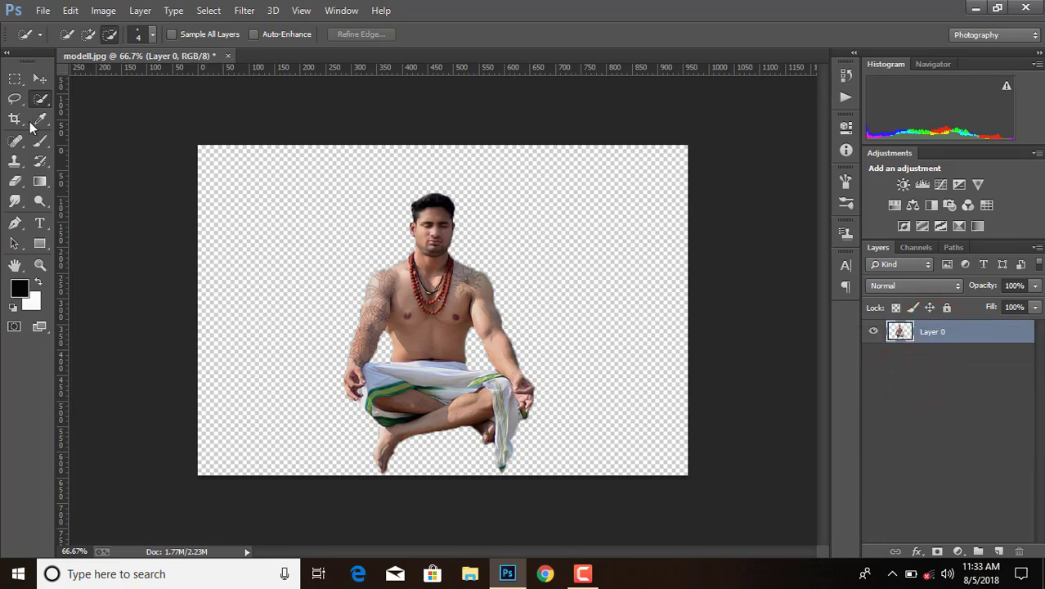
- Scale the cut-out figure down to about 62.5% and commit
{"action": "left_click", "coordinate": [41, 79]}
{"action": "key", "text": "ctrl+t"}
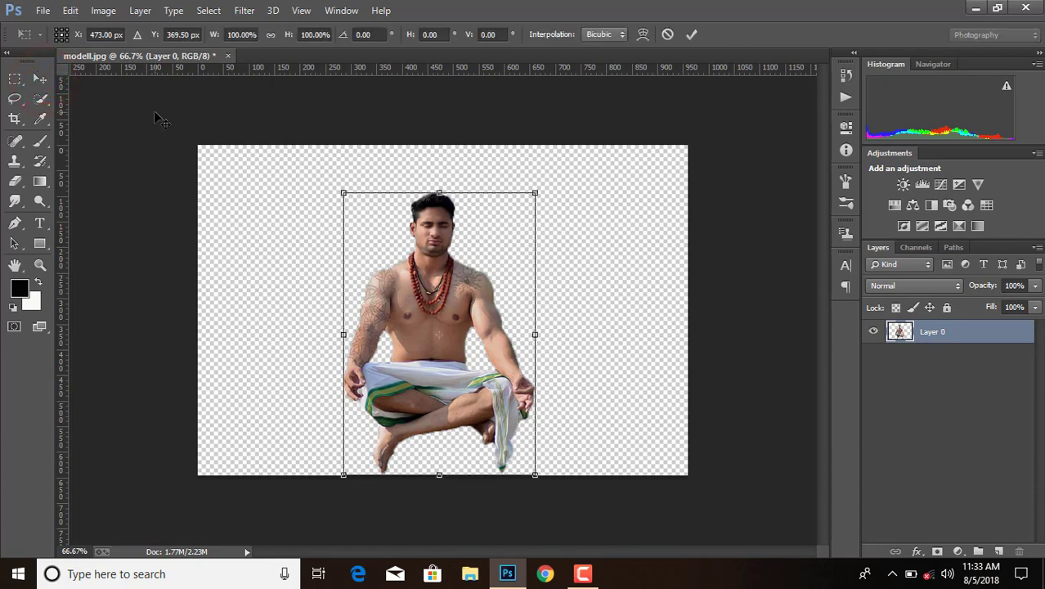
{"action": "left_click_drag", "start_coordinate": [343, 474], "coordinate": [377, 423]}
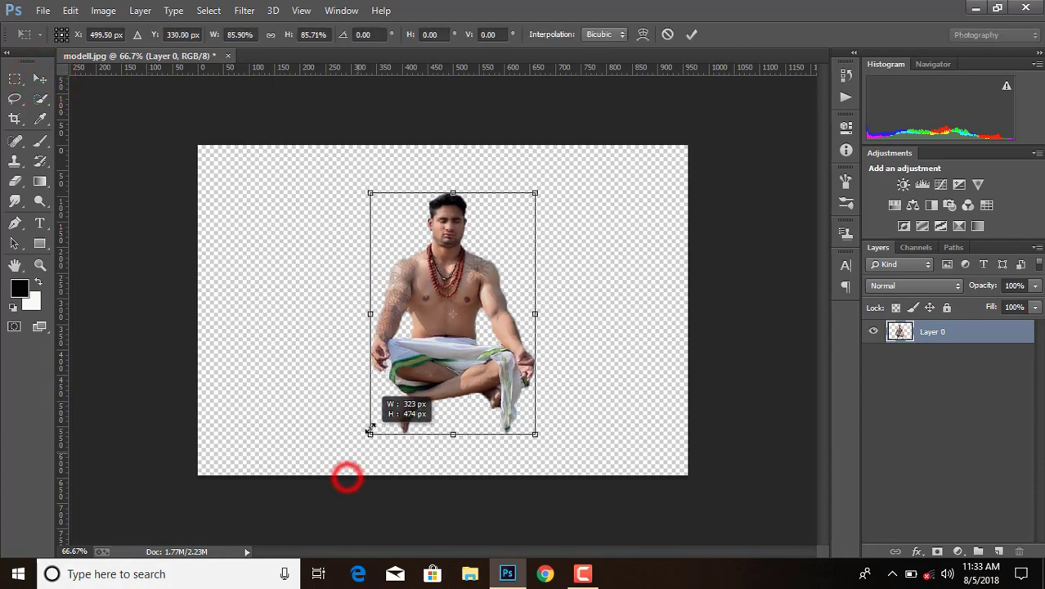
{"action": "left_click_drag", "start_coordinate": [535, 194], "coordinate": [500, 248]}
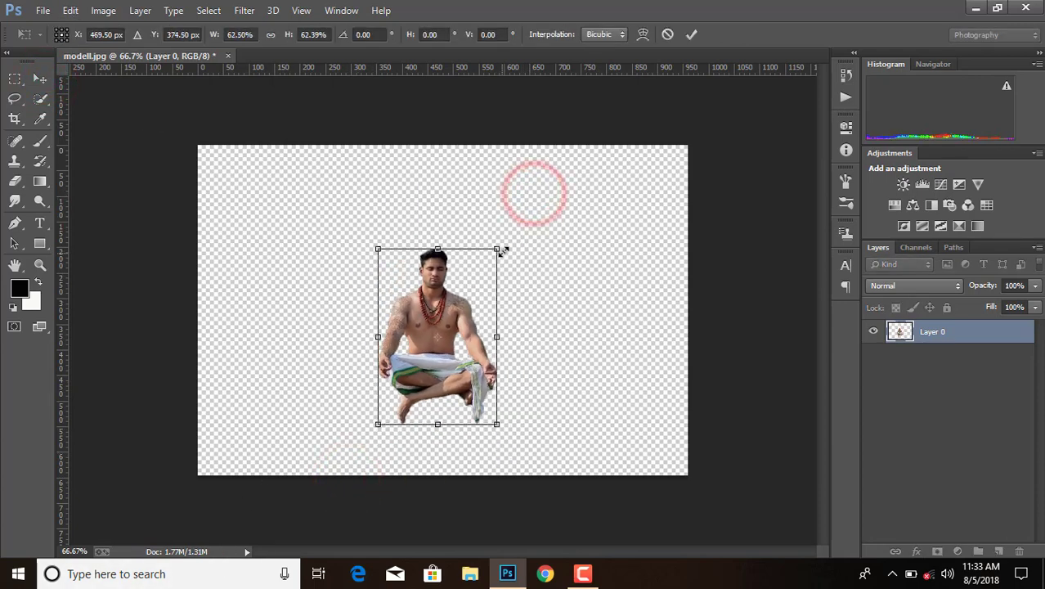
{"action": "left_click", "coordinate": [691, 31]}
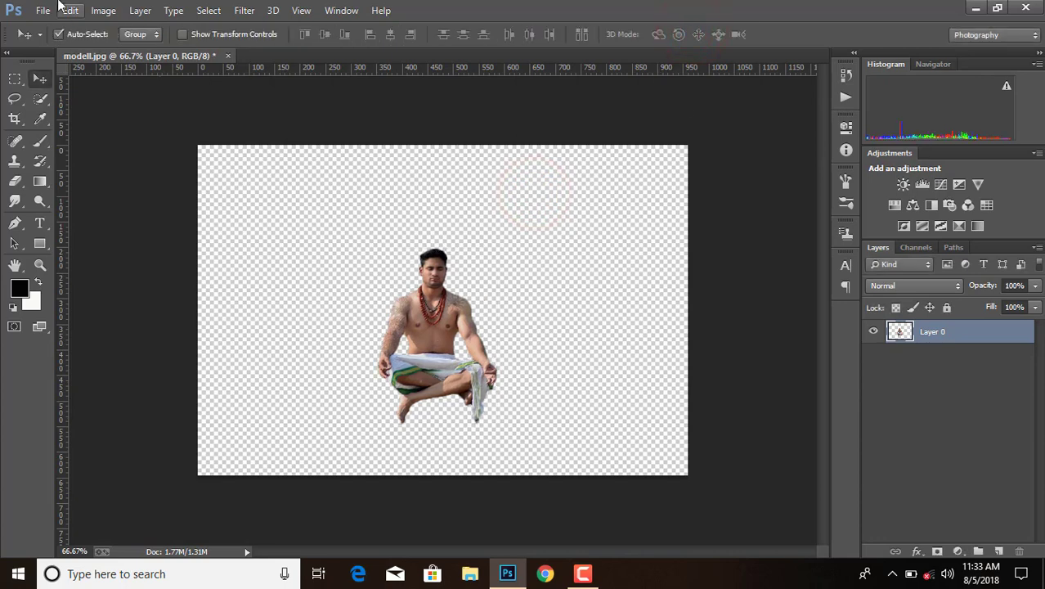
- Place the misty blue stone-platform image as a linked file and stretch it over most of the canvas
{"action": "left_click", "coordinate": [44, 10]}
{"action": "left_click", "coordinate": [105, 239]}
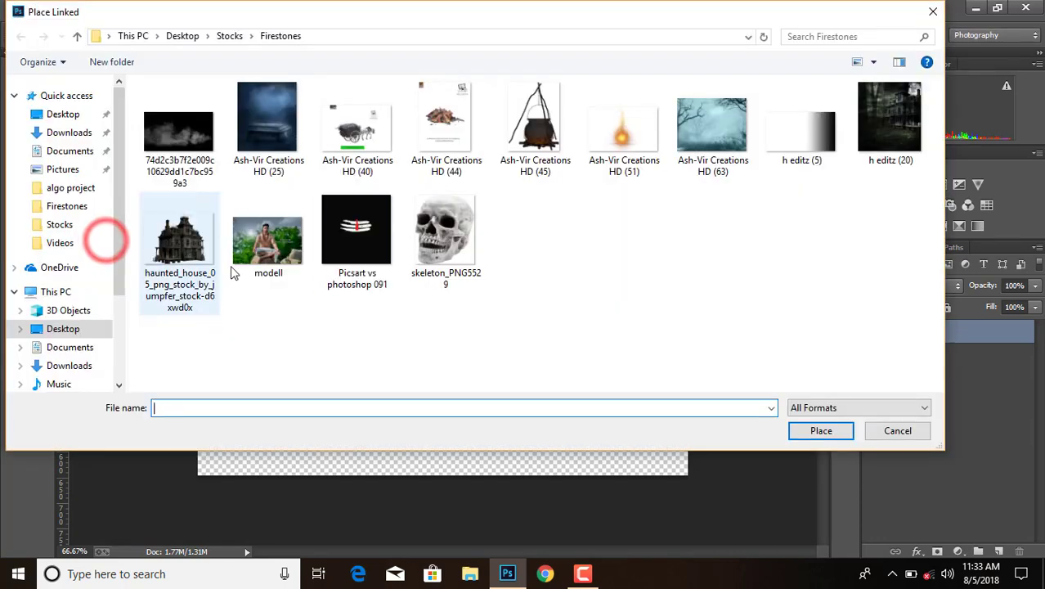
{"action": "mouse_move", "coordinate": [267, 128]}
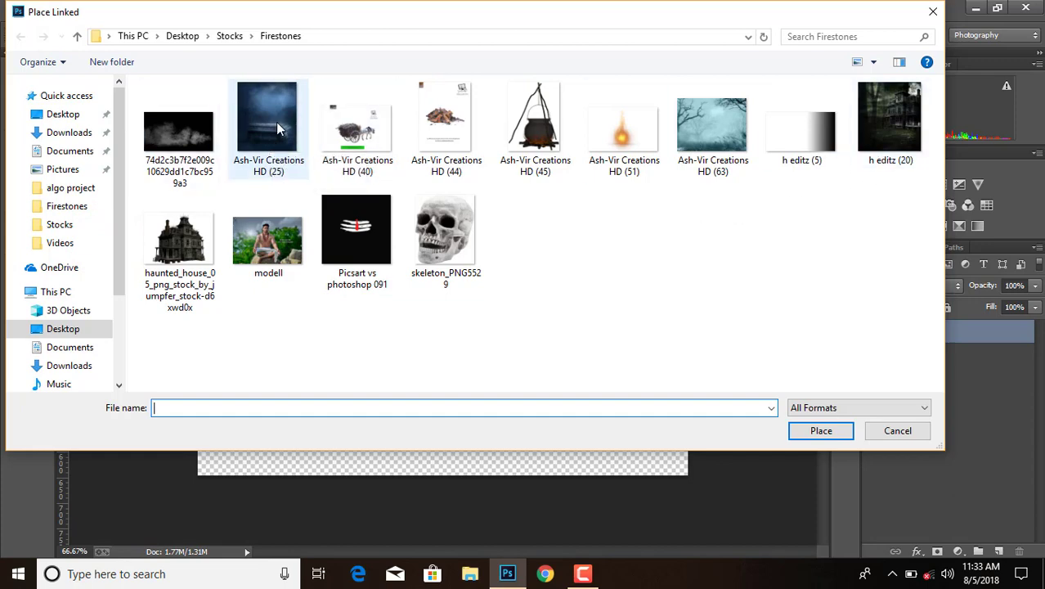
{"action": "double_click", "coordinate": [275, 122]}
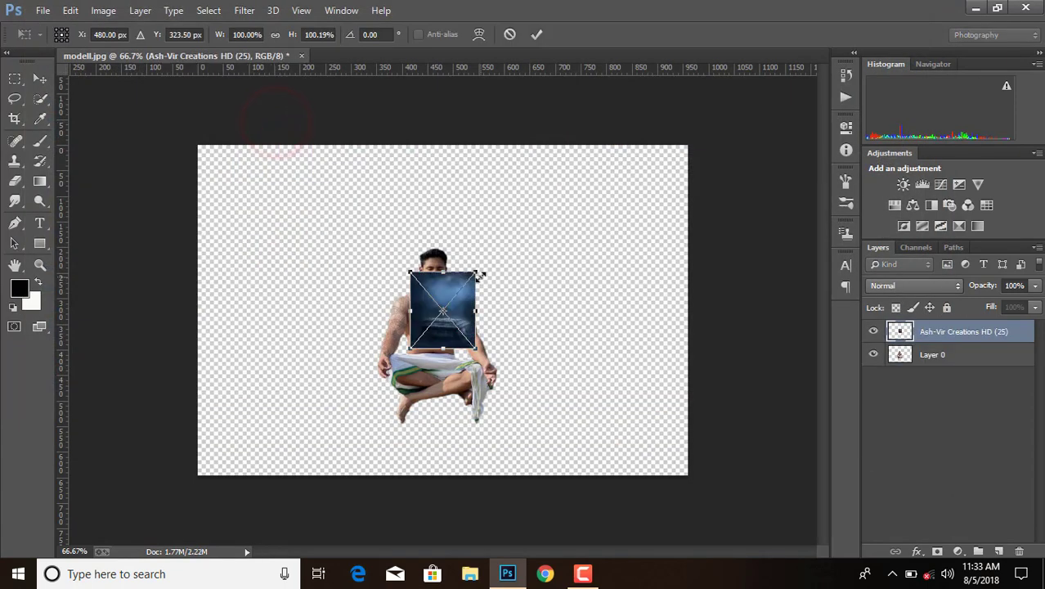
{"action": "left_click_drag", "start_coordinate": [478, 276], "coordinate": [691, 129]}
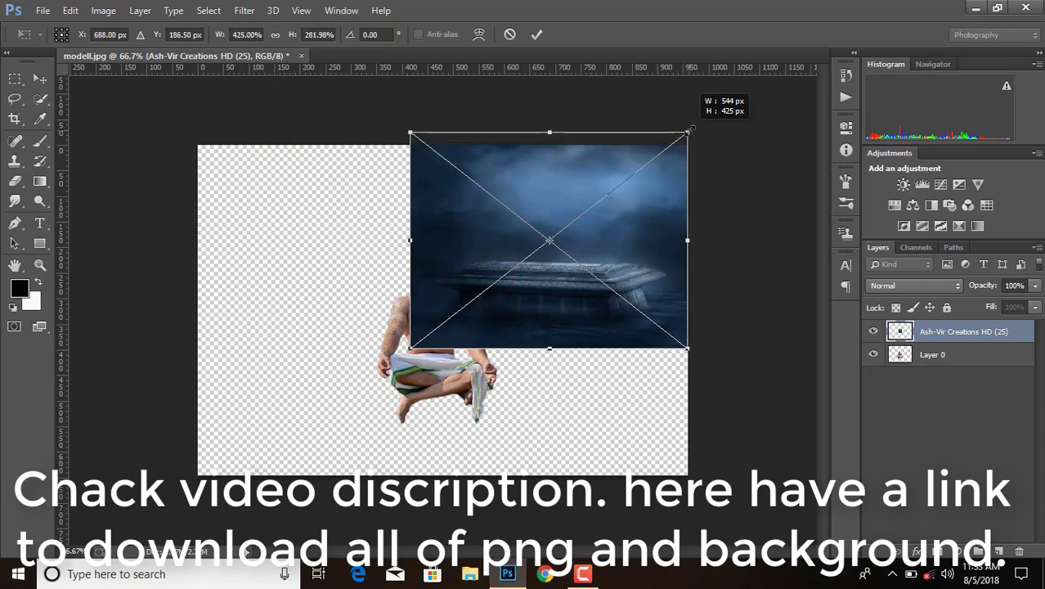
{"action": "left_click_drag", "start_coordinate": [410, 131], "coordinate": [196, 127]}
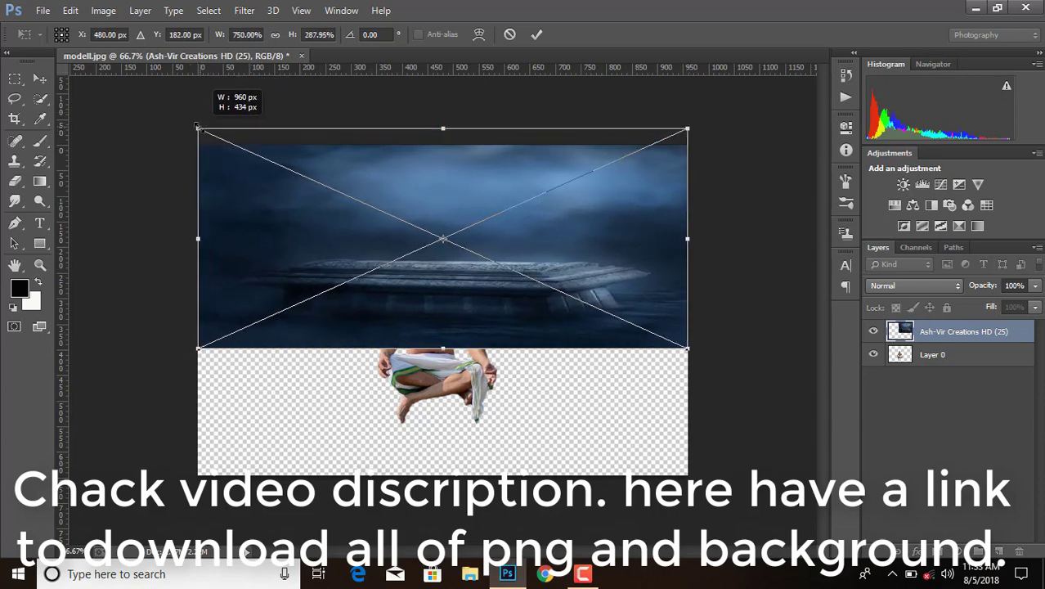
{"action": "left_click_drag", "start_coordinate": [687, 349], "coordinate": [703, 421]}
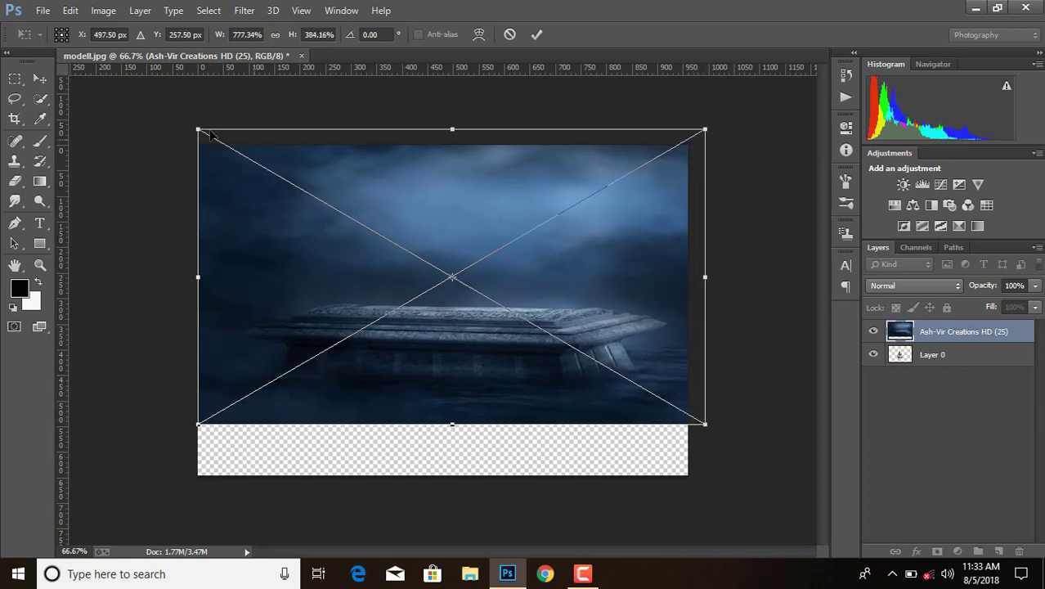
{"action": "mouse_move", "coordinate": [196, 126]}
{"action": "left_mouse_down"}
{"action": "mouse_move", "coordinate": [189, 102]}
{"action": "mouse_move", "coordinate": [188, 112]}
{"action": "left_mouse_up"}
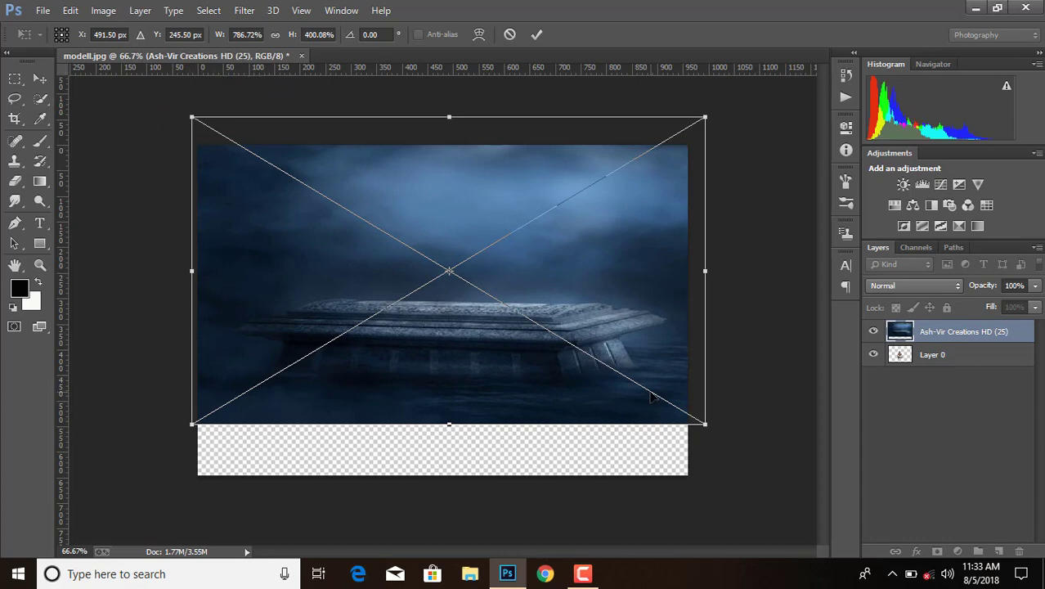
{"action": "left_click_drag", "start_coordinate": [706, 425], "coordinate": [699, 431]}
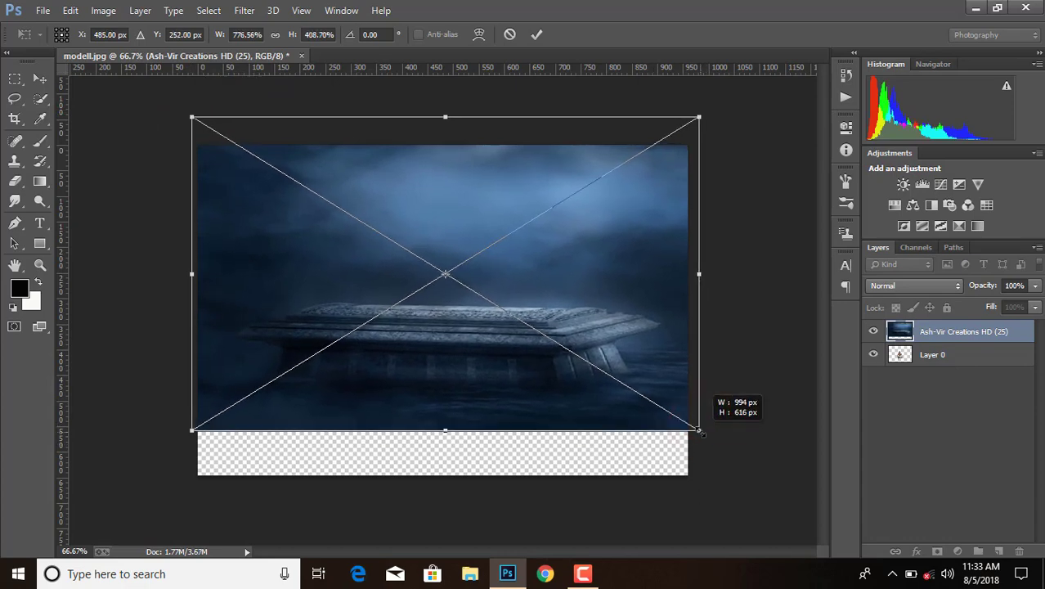
- Commit the background's resize and rasterize the background layer
{"action": "left_click", "coordinate": [536, 35]}
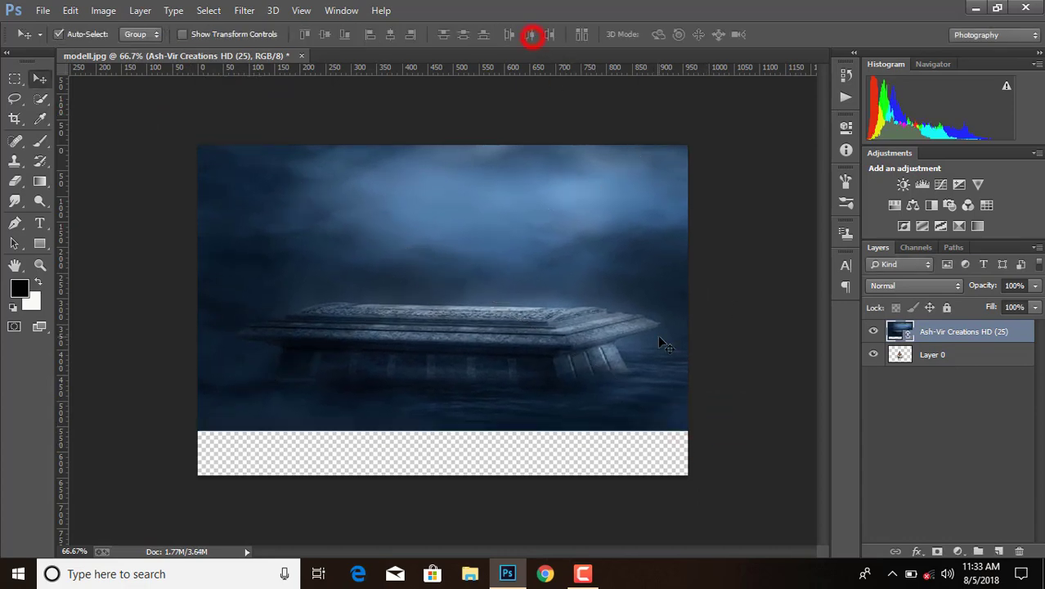
{"action": "left_click", "coordinate": [45, 9]}
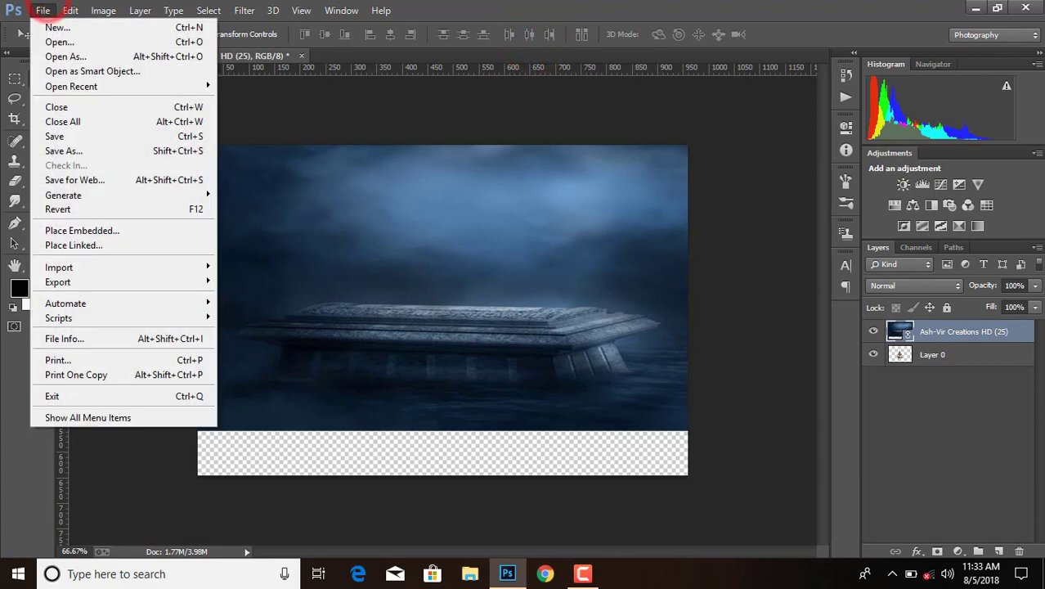
{"action": "right_click", "coordinate": [952, 335]}
{"action": "left_click", "coordinate": [654, 284]}
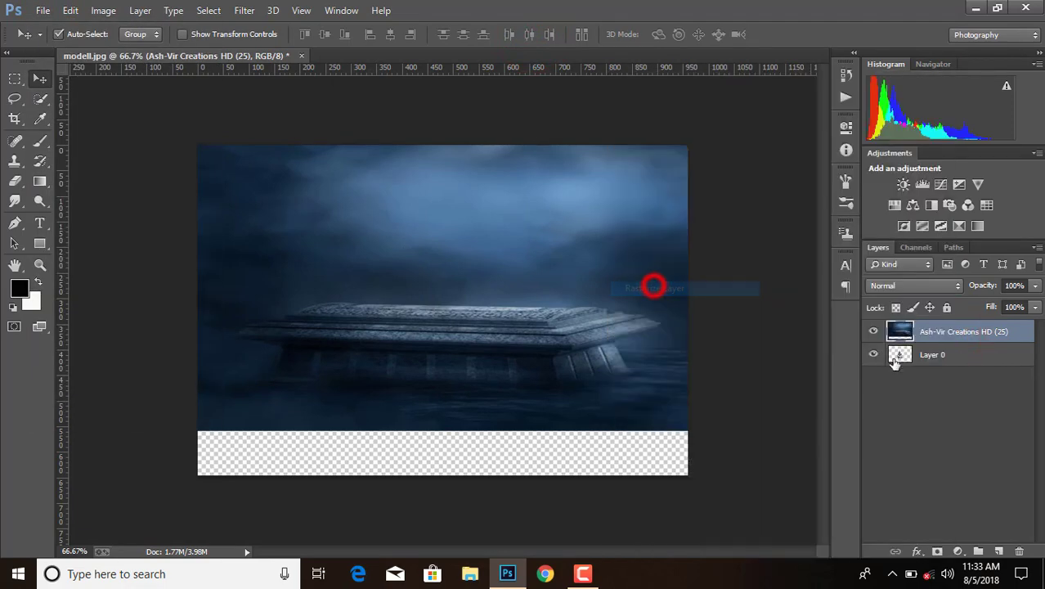
- Place 'h editz (20)', scale it to fill the canvas, and rasterize it
{"action": "left_click", "coordinate": [45, 9]}
{"action": "left_click", "coordinate": [103, 241]}
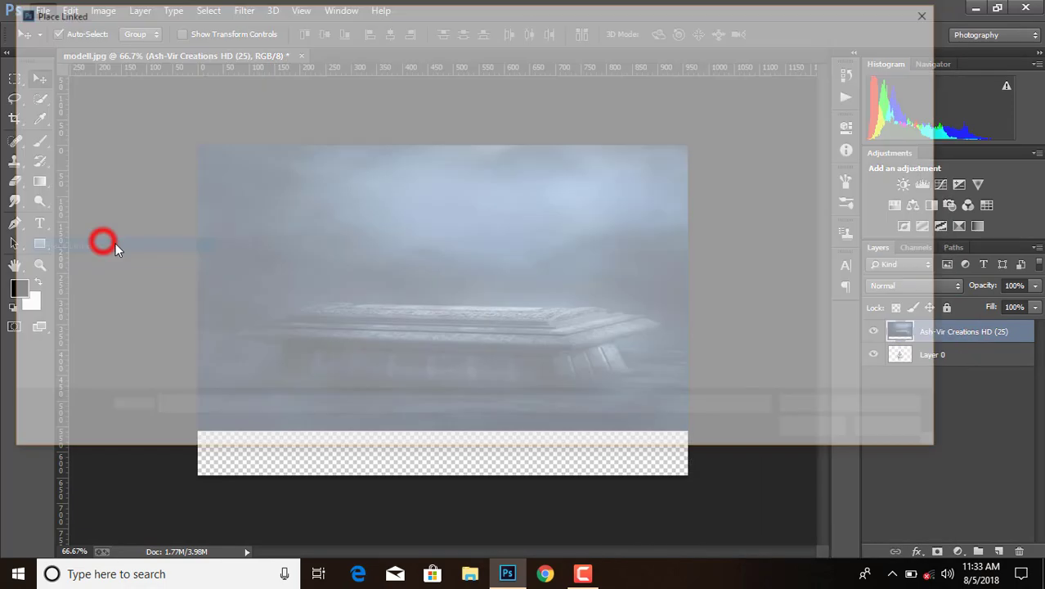
{"action": "double_click", "coordinate": [889, 122]}
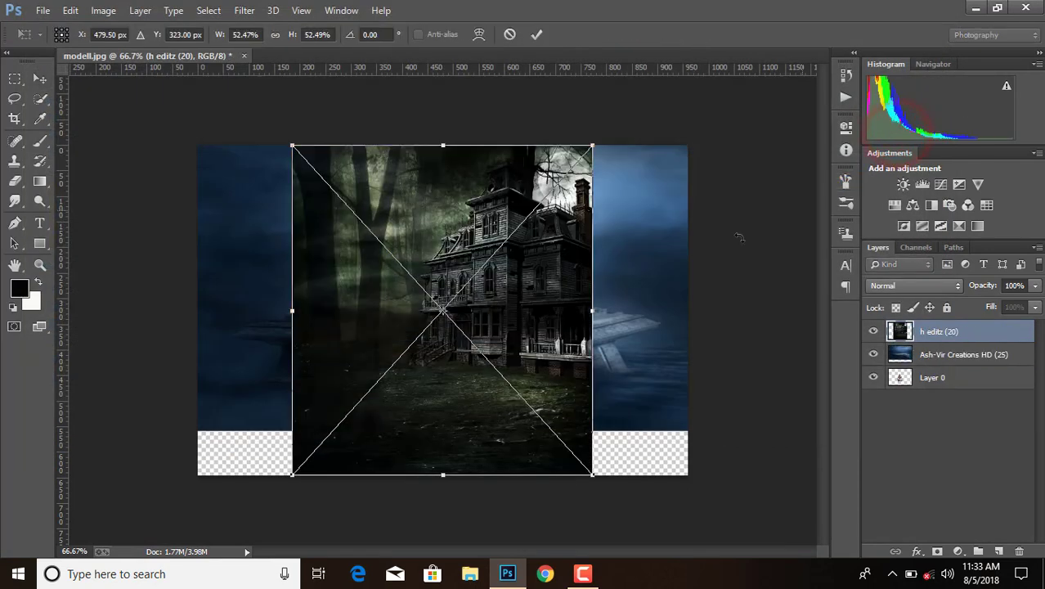
{"action": "left_click_drag", "start_coordinate": [594, 145], "coordinate": [688, 139]}
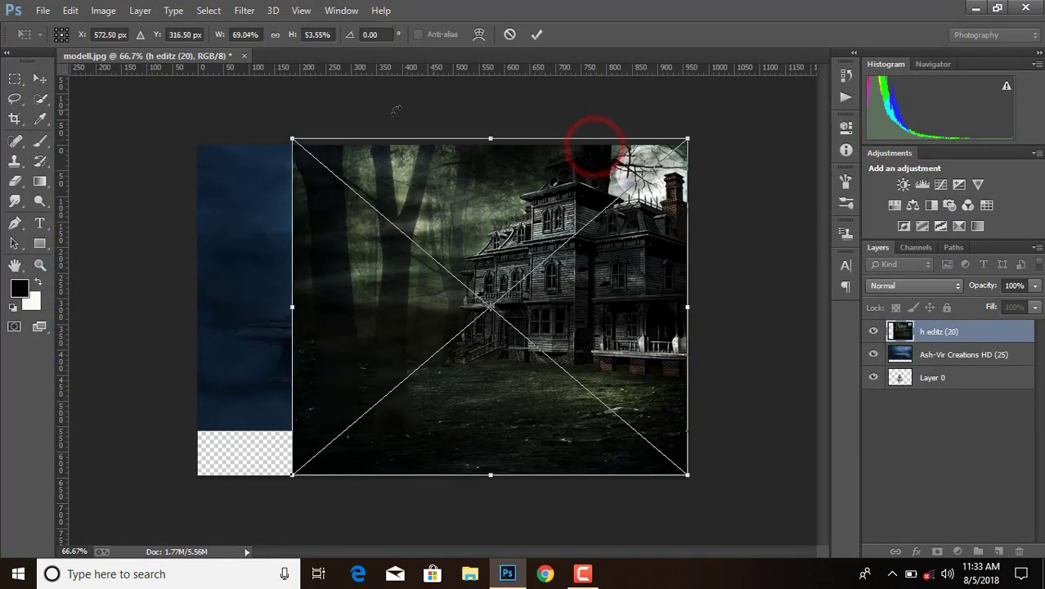
{"action": "left_click_drag", "start_coordinate": [292, 139], "coordinate": [191, 95]}
{"action": "left_click_drag", "start_coordinate": [680, 479], "coordinate": [679, 485]}
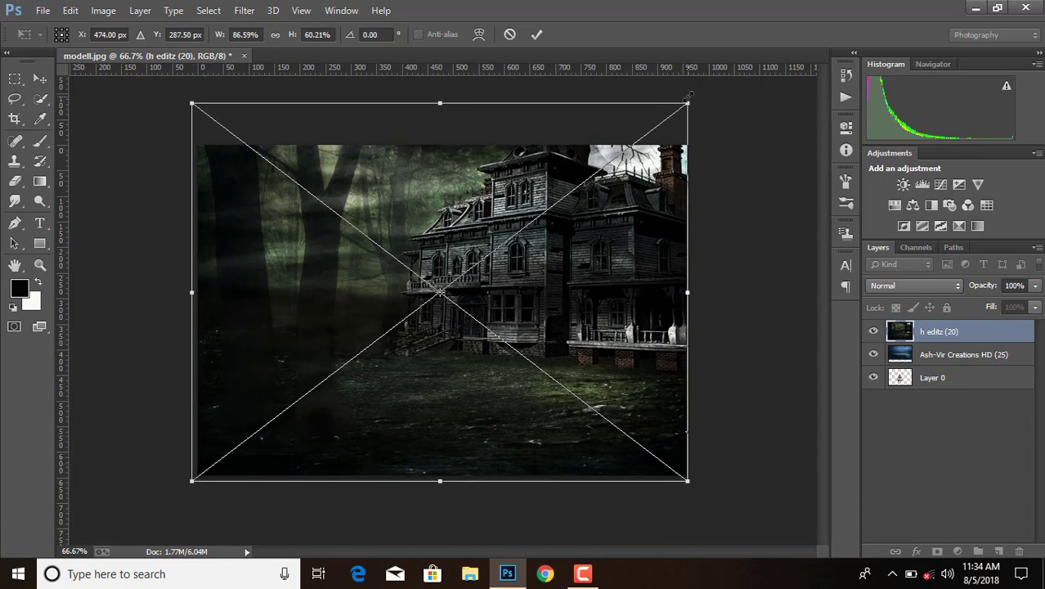
{"action": "left_click_drag", "start_coordinate": [687, 95], "coordinate": [697, 95]}
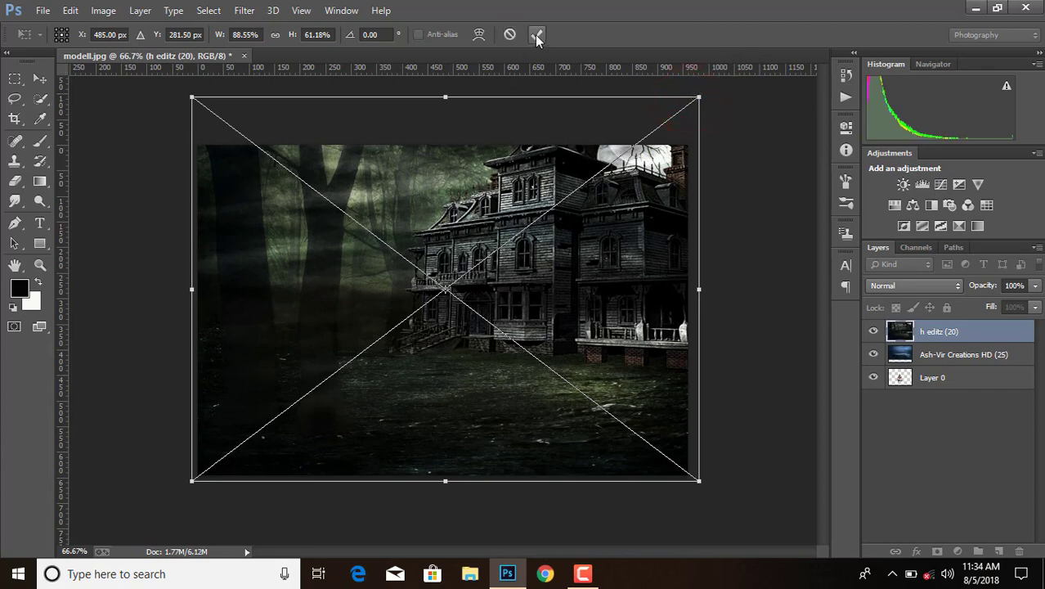
{"action": "right_click", "coordinate": [964, 335]}
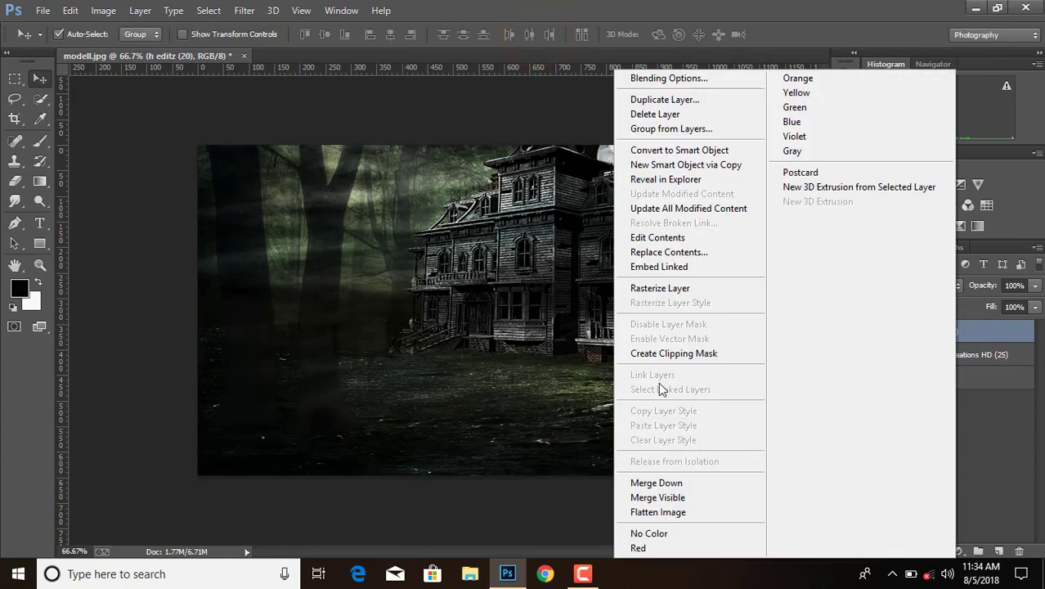
{"action": "left_click", "coordinate": [663, 291]}
- Gradient-fade the house layer's mask to keep only the dark ground, then apply the mask
{"action": "left_click", "coordinate": [936, 550]}
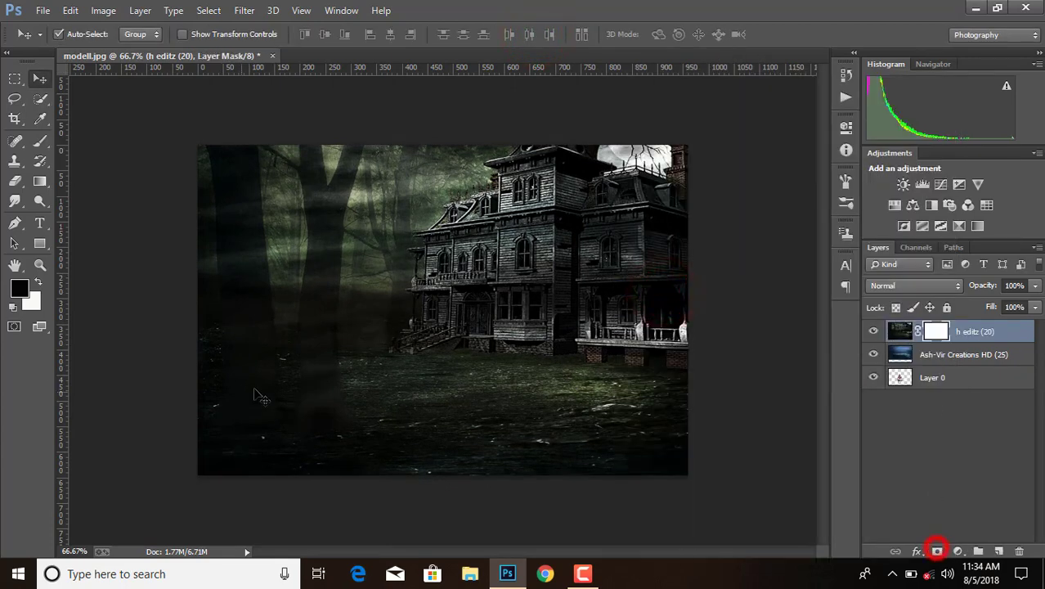
{"action": "left_click", "coordinate": [37, 181]}
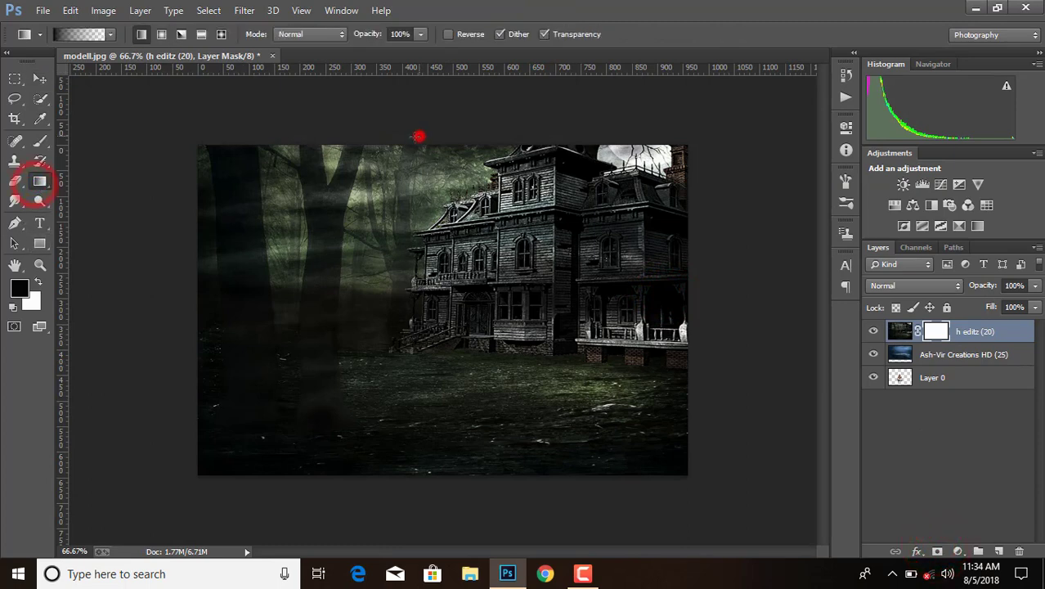
{"action": "left_click_drag", "start_coordinate": [419, 137], "coordinate": [427, 368]}
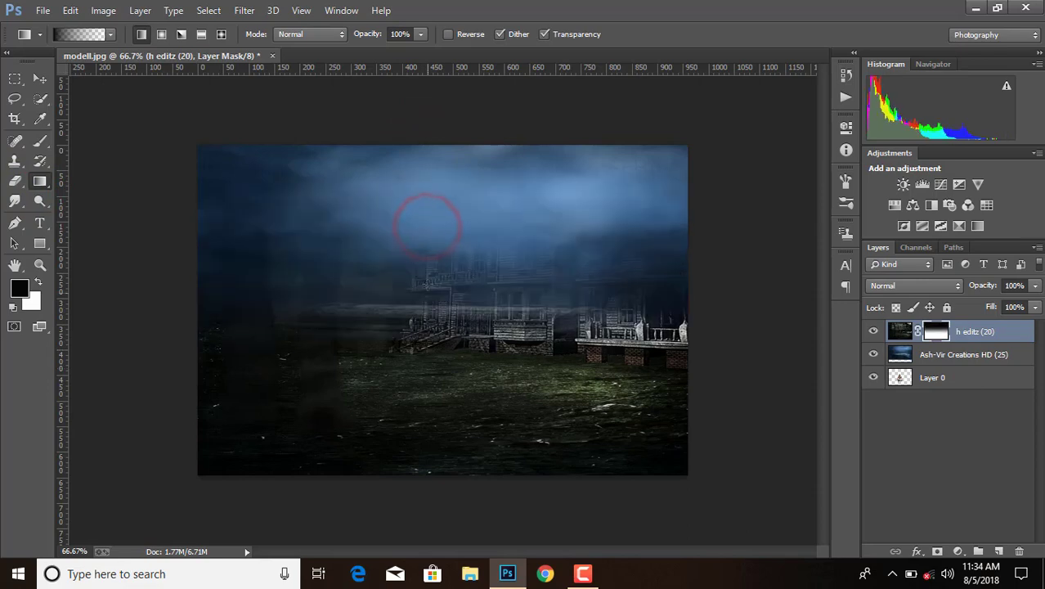
{"action": "mouse_move", "coordinate": [427, 258]}
{"action": "left_mouse_down"}
{"action": "mouse_move", "coordinate": [426, 366]}
{"action": "mouse_move", "coordinate": [439, 394]}
{"action": "left_mouse_up"}
{"action": "left_click_drag", "start_coordinate": [448, 313], "coordinate": [450, 312]}
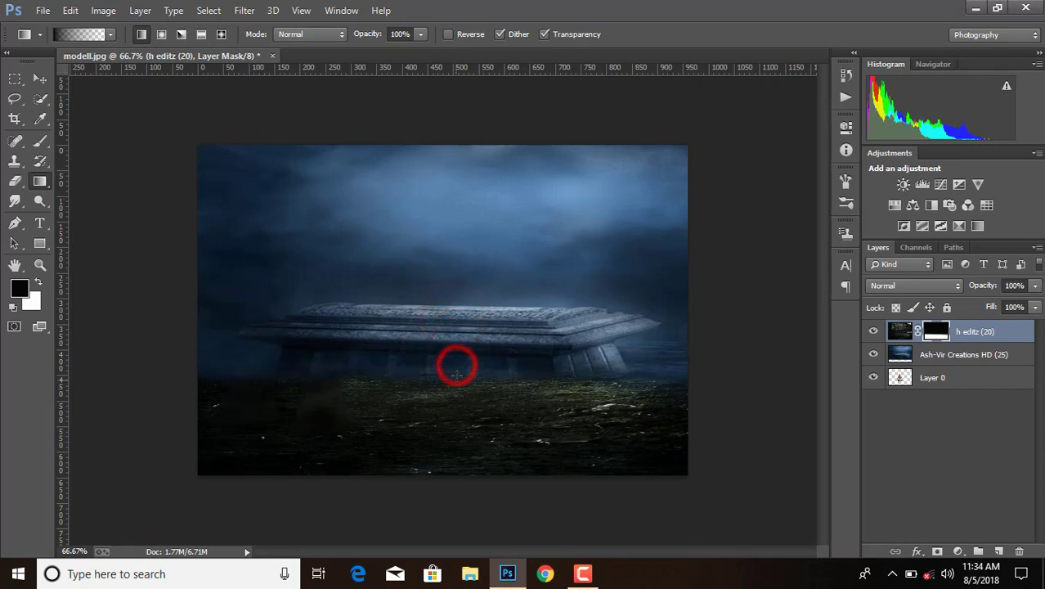
{"action": "left_click_drag", "start_coordinate": [458, 364], "coordinate": [457, 395]}
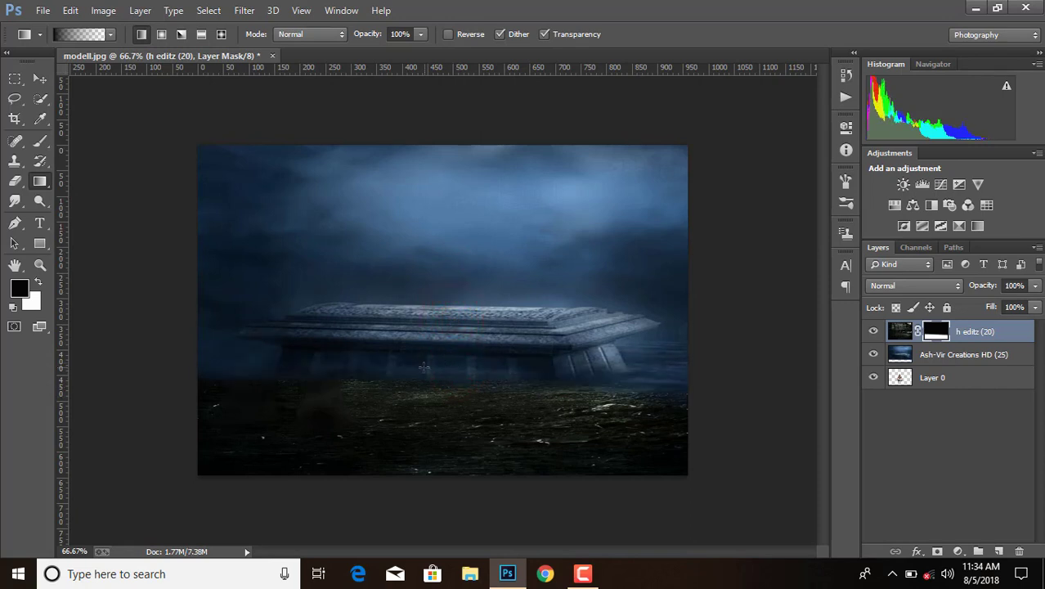
{"action": "right_click", "coordinate": [934, 335]}
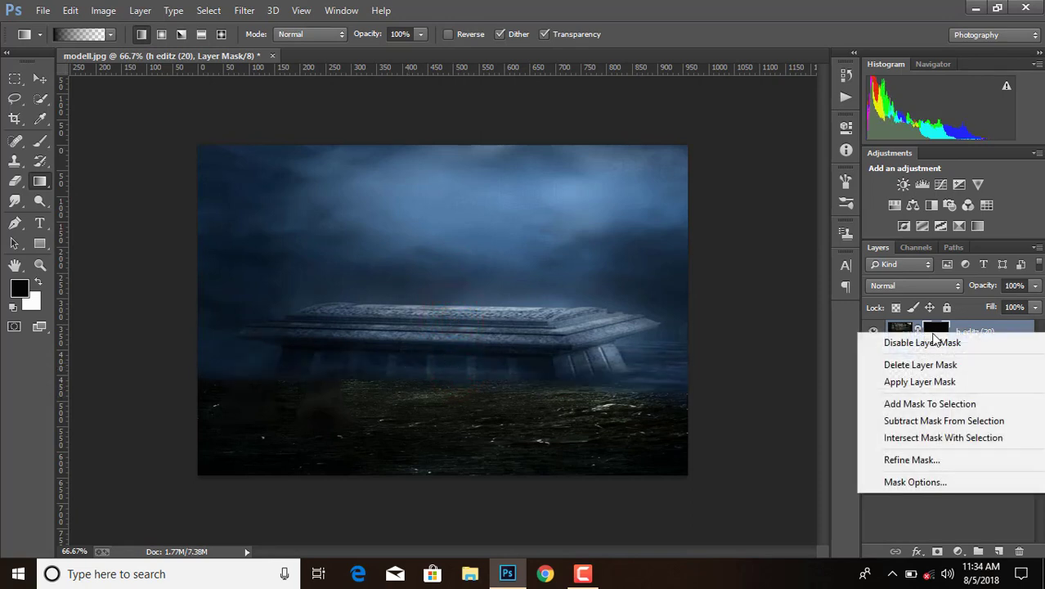
{"action": "left_click", "coordinate": [922, 382]}
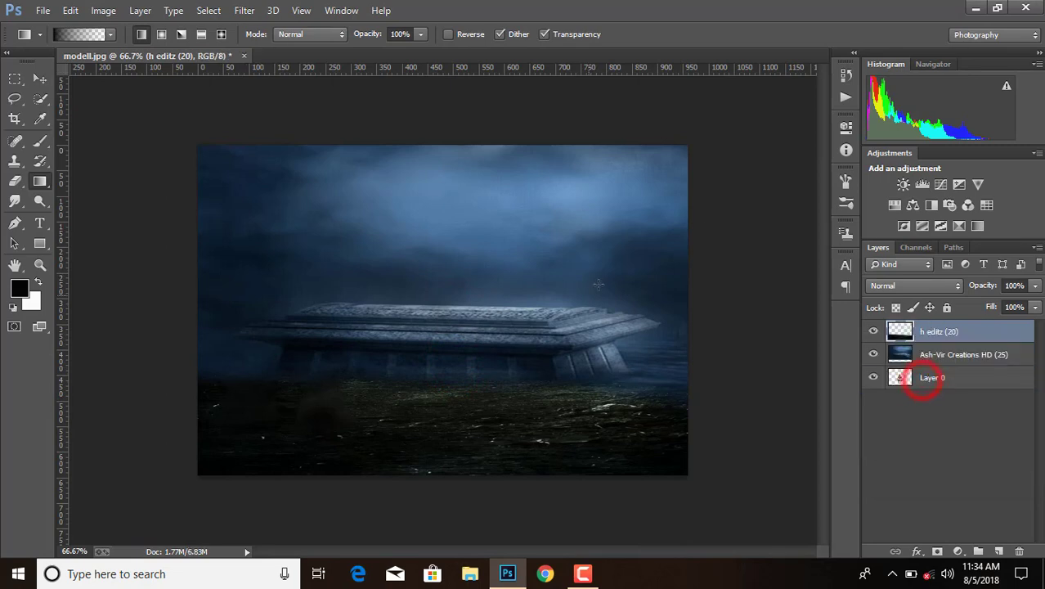
- Apply Color Balance to the ground layer with Cyan -69 and Blue +54
{"action": "left_click", "coordinate": [104, 10]}
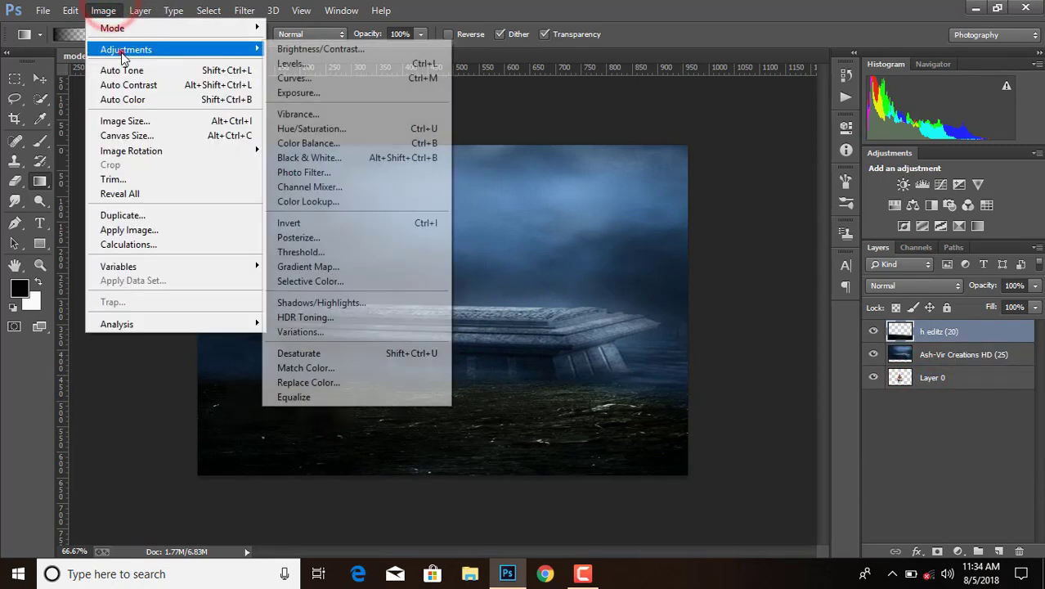
{"action": "left_click", "coordinate": [120, 46]}
{"action": "left_click", "coordinate": [327, 144]}
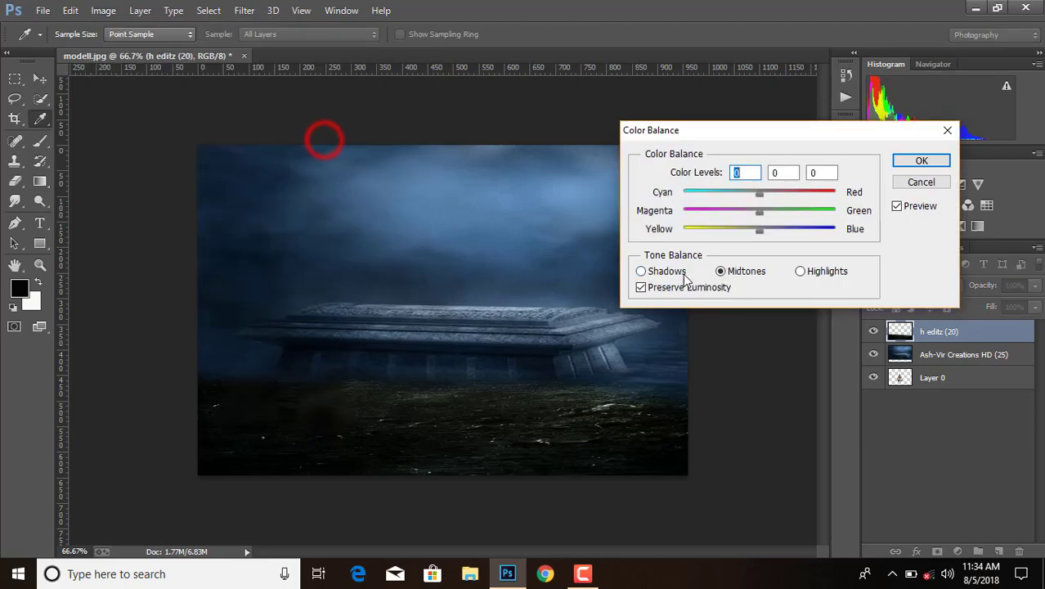
{"action": "left_click_drag", "start_coordinate": [760, 192], "coordinate": [704, 196]}
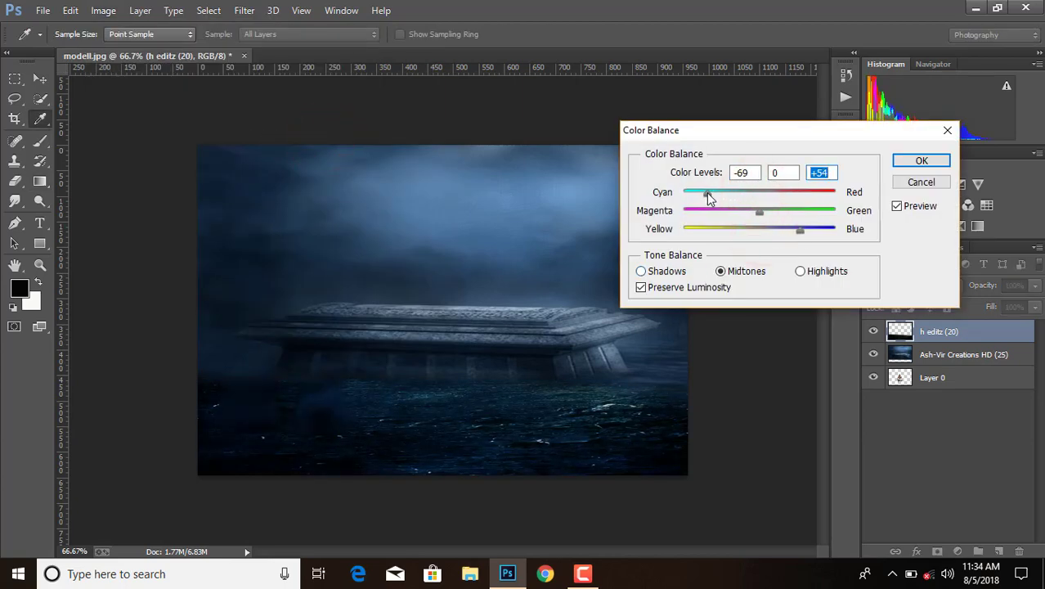
{"action": "left_click", "coordinate": [913, 161]}
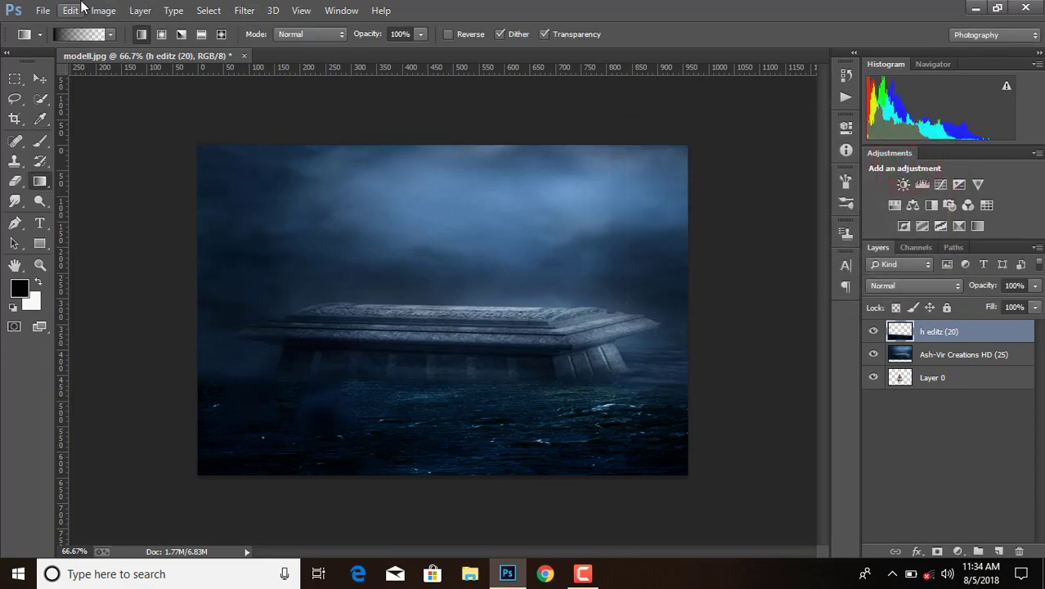
- Apply Hue/Saturation with Hue +1 and Lightness +1
{"action": "left_click", "coordinate": [71, 10]}
{"action": "left_click", "coordinate": [103, 10]}
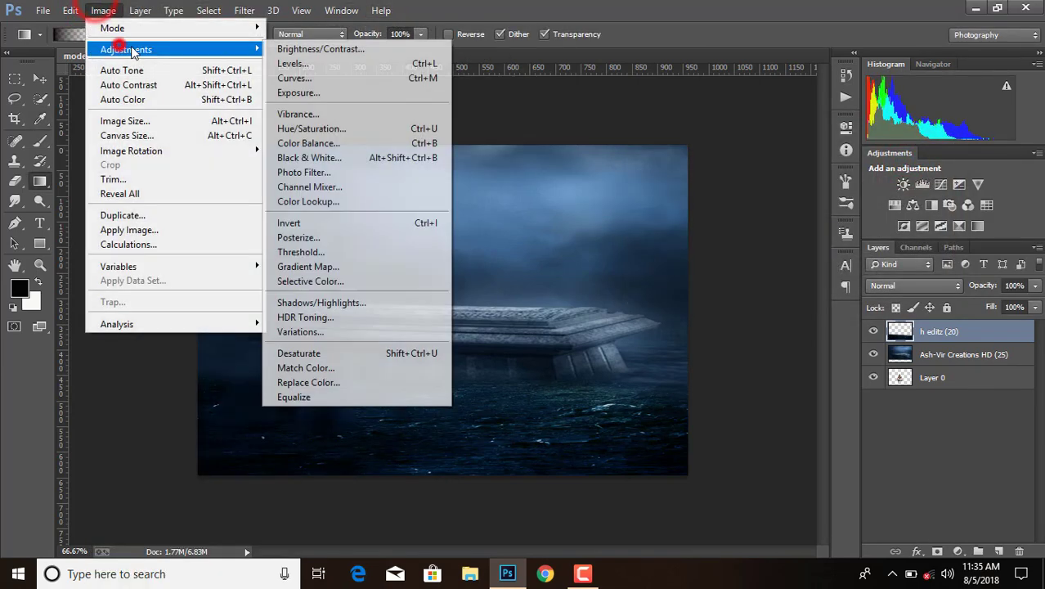
{"action": "left_click", "coordinate": [314, 131]}
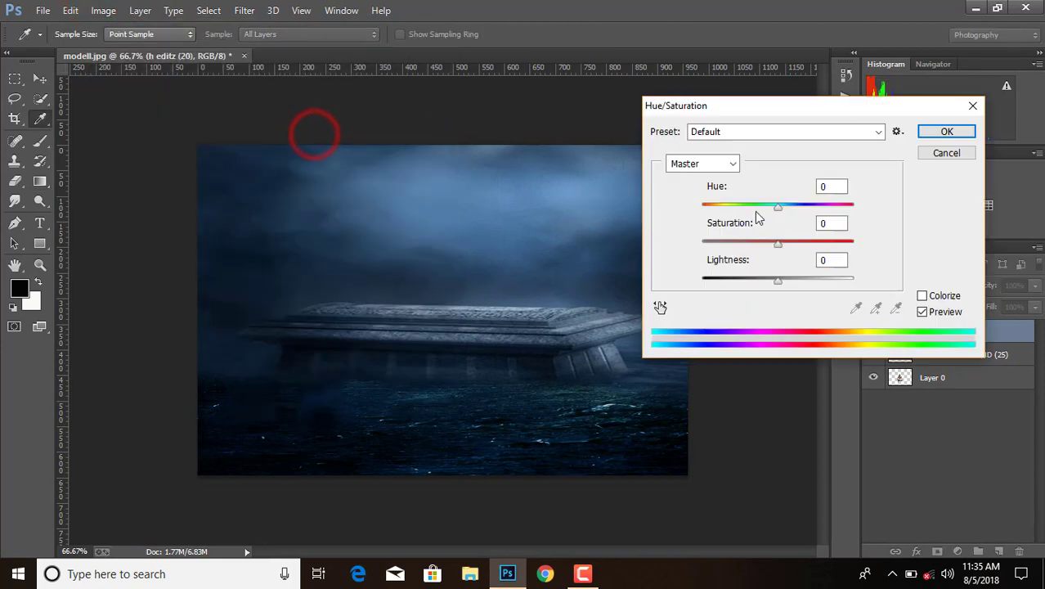
{"action": "left_click_drag", "start_coordinate": [783, 209], "coordinate": [779, 212]}
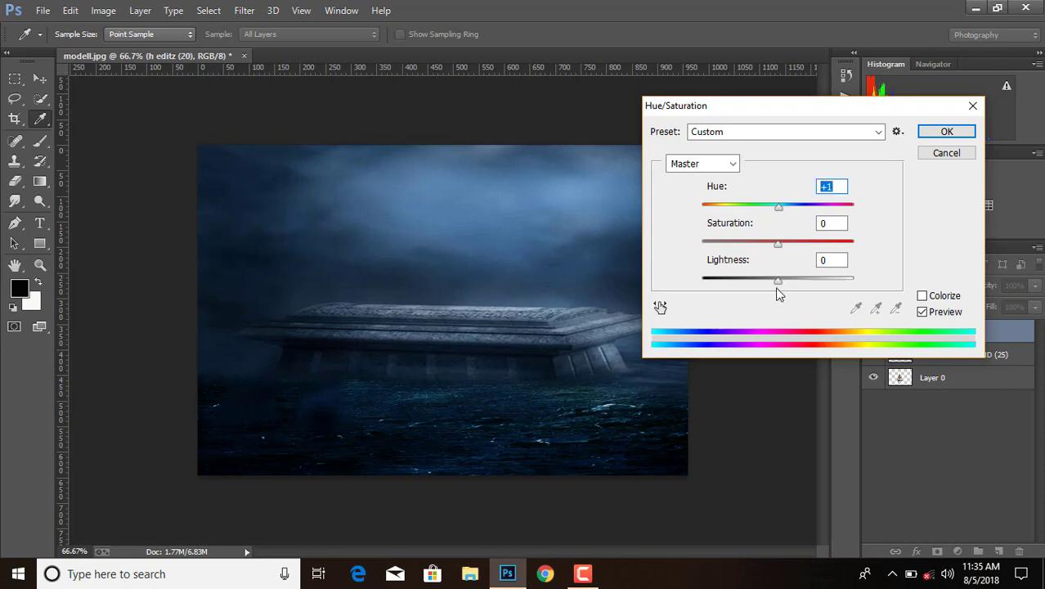
{"action": "left_click_drag", "start_coordinate": [778, 281], "coordinate": [780, 281]}
{"action": "left_click", "coordinate": [946, 131]}
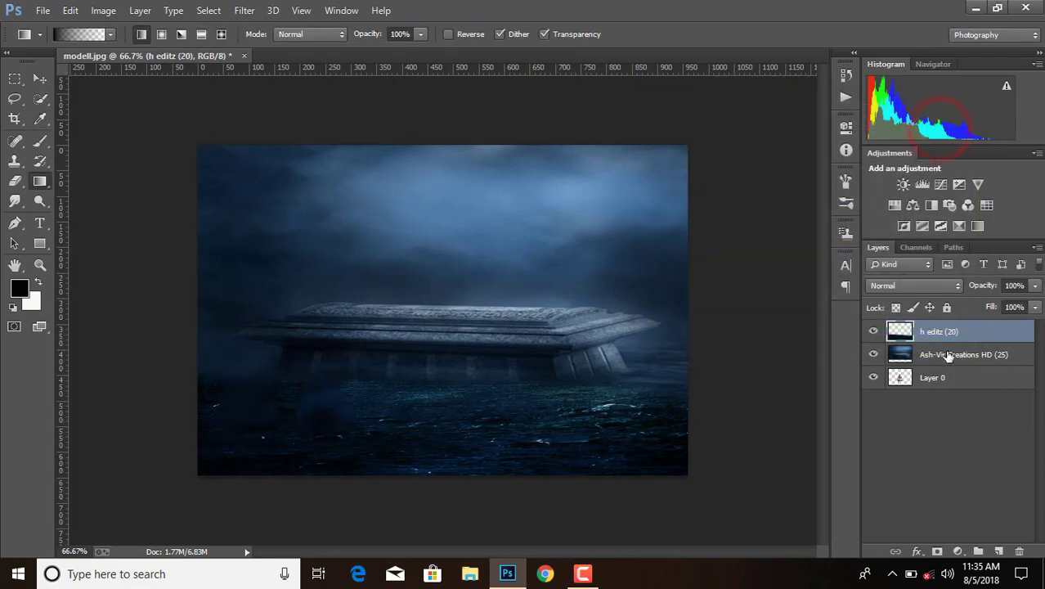
- Adjust the layer selection, ending with h editz (20) selected alone
{"action": "left_click", "coordinate": [950, 354], "text": "ctrl"}
{"action": "right_click", "coordinate": [946, 351]}
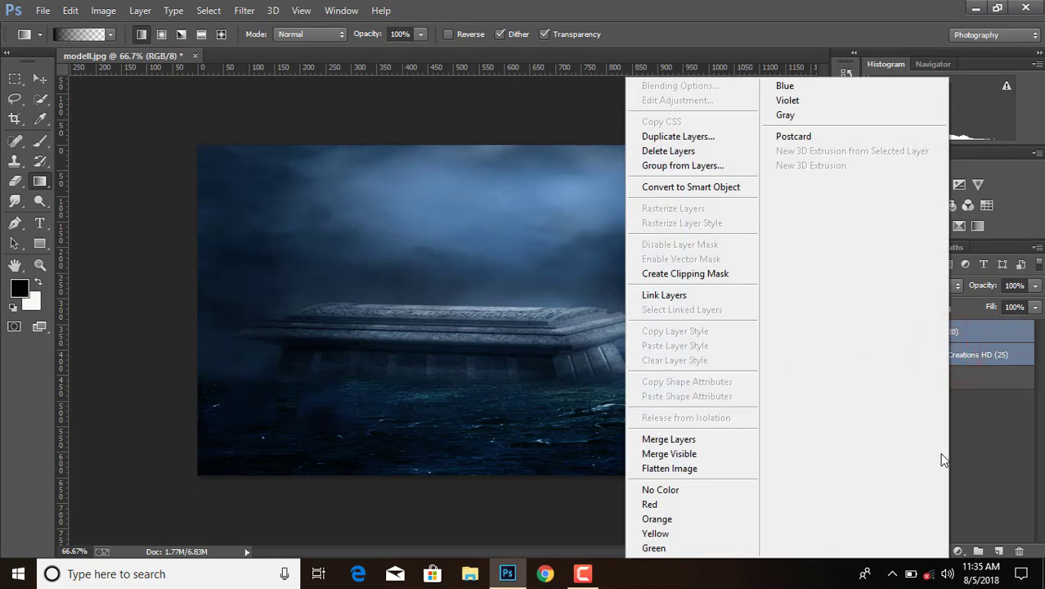
{"action": "left_click", "coordinate": [993, 448]}
{"action": "left_click", "coordinate": [1000, 354]}
{"action": "left_click", "coordinate": [995, 331]}
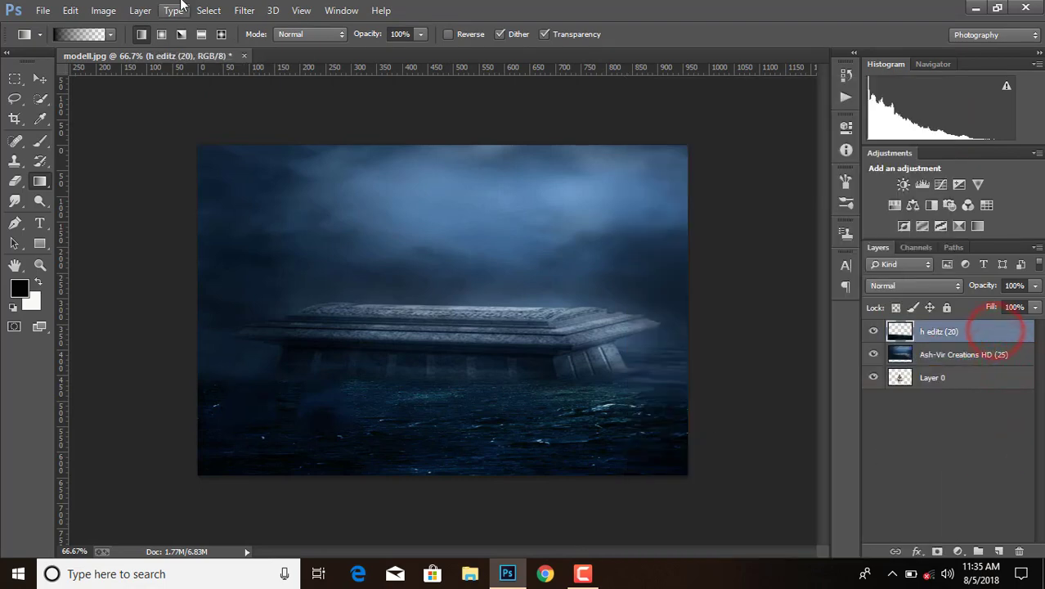
{"action": "left_click", "coordinate": [45, 10]}
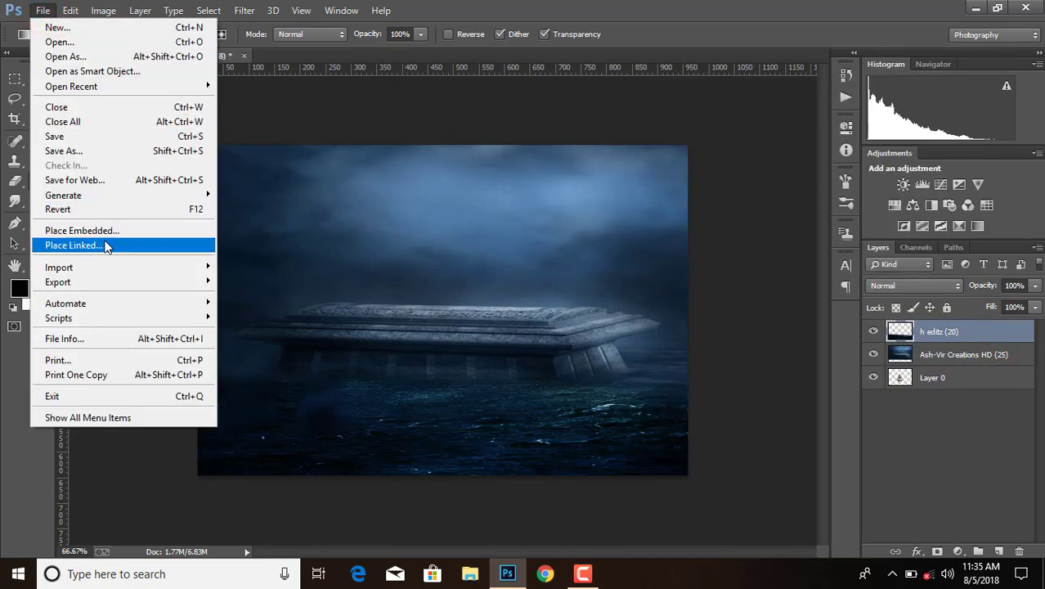
- Place the haunted-house image and fit it tall along the left edge of the scene
{"action": "left_click", "coordinate": [106, 246]}
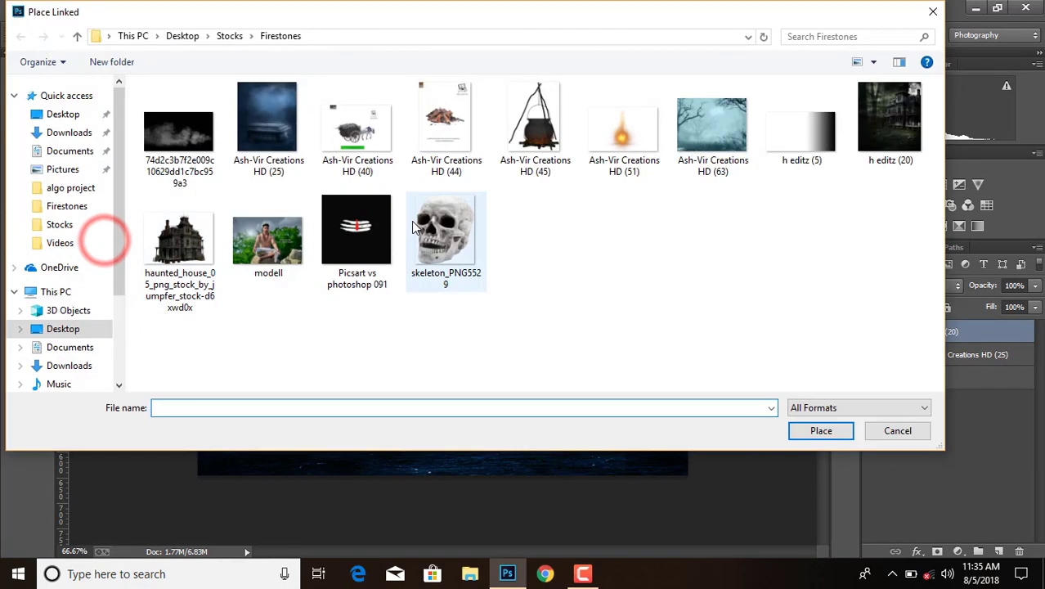
{"action": "double_click", "coordinate": [196, 245]}
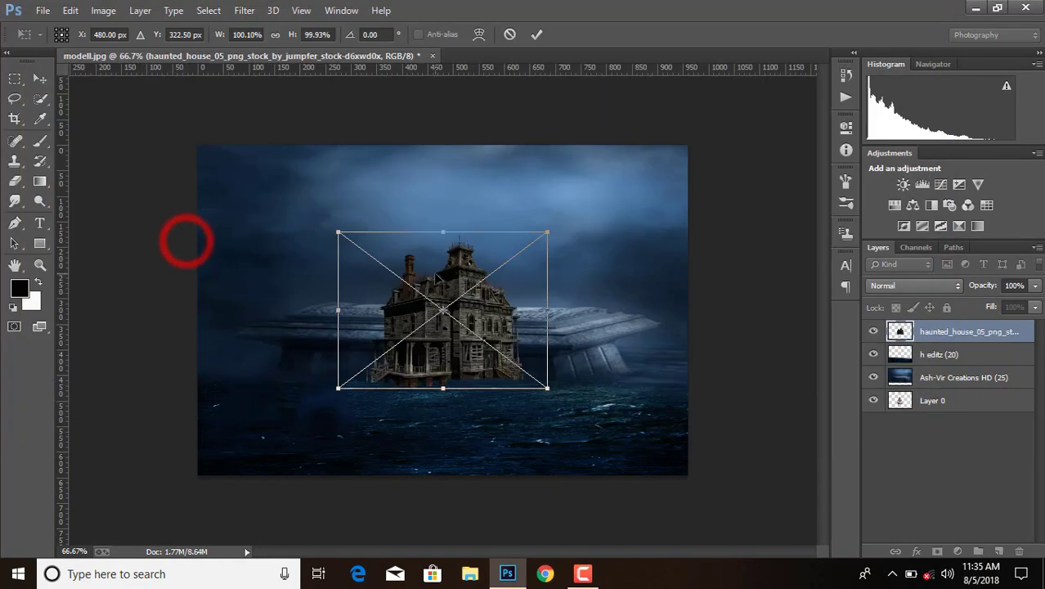
{"action": "left_click_drag", "start_coordinate": [439, 272], "coordinate": [236, 253]}
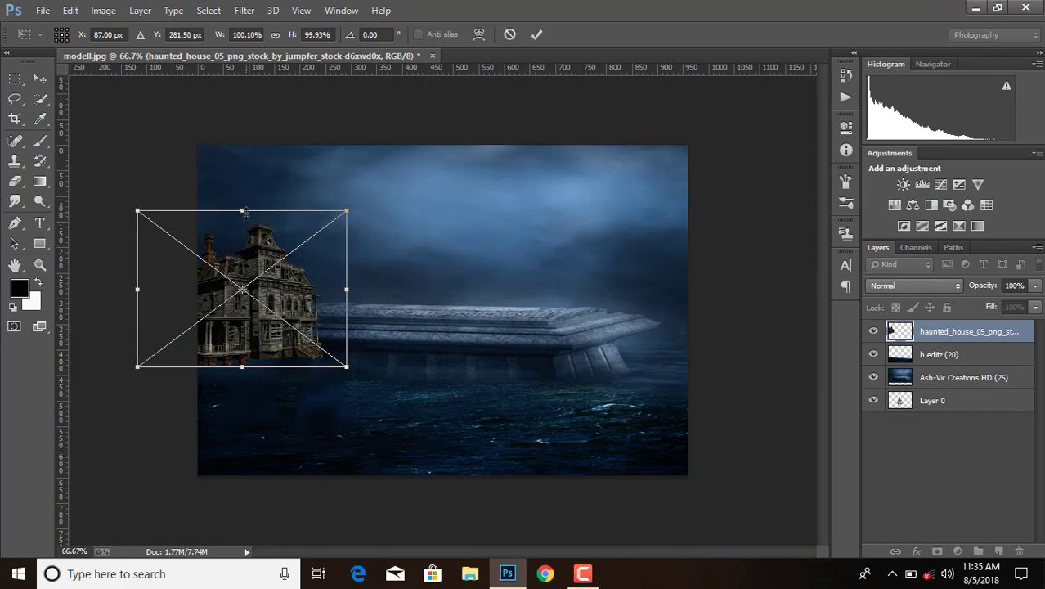
{"action": "left_click_drag", "start_coordinate": [243, 212], "coordinate": [345, 169]}
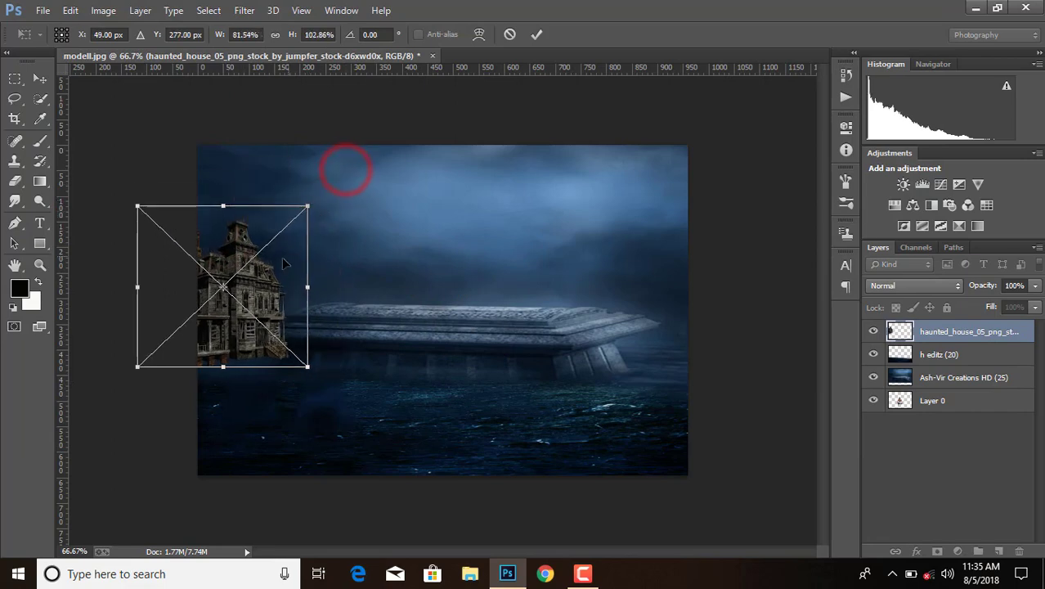
{"action": "mouse_move", "coordinate": [285, 262]}
{"action": "left_mouse_down"}
{"action": "mouse_move", "coordinate": [274, 258]}
{"action": "mouse_move", "coordinate": [296, 206]}
{"action": "mouse_move", "coordinate": [297, 169]}
{"action": "left_mouse_up"}
{"action": "left_click_drag", "start_coordinate": [274, 251], "coordinate": [241, 244]}
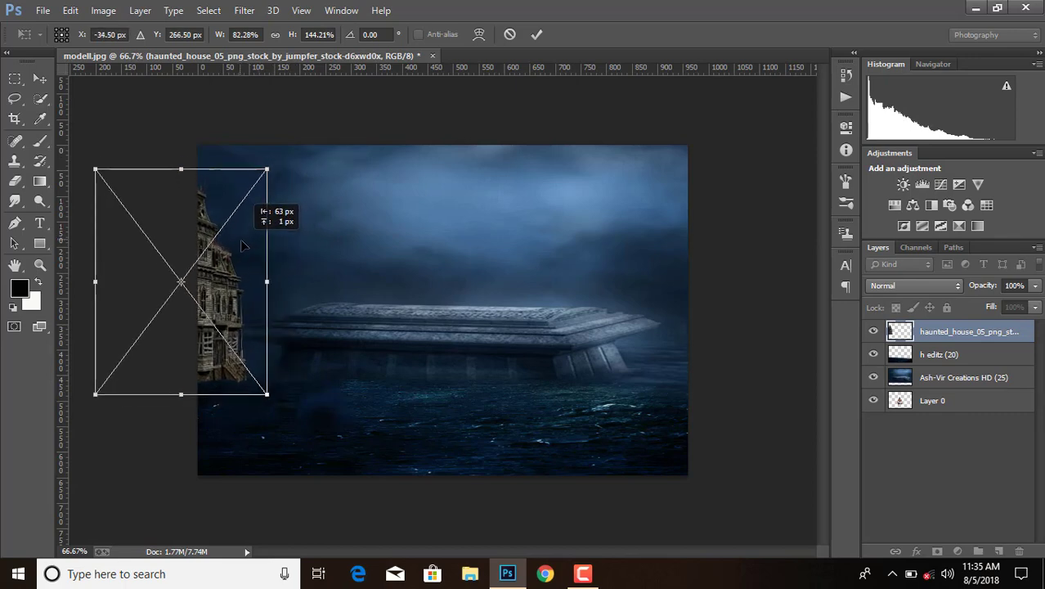
{"action": "left_click_drag", "start_coordinate": [241, 244], "coordinate": [214, 276]}
{"action": "left_click", "coordinate": [536, 34]}
- Move the house layer below h editz (20) and lower its opacity
{"action": "left_click_drag", "start_coordinate": [956, 331], "coordinate": [962, 356]}
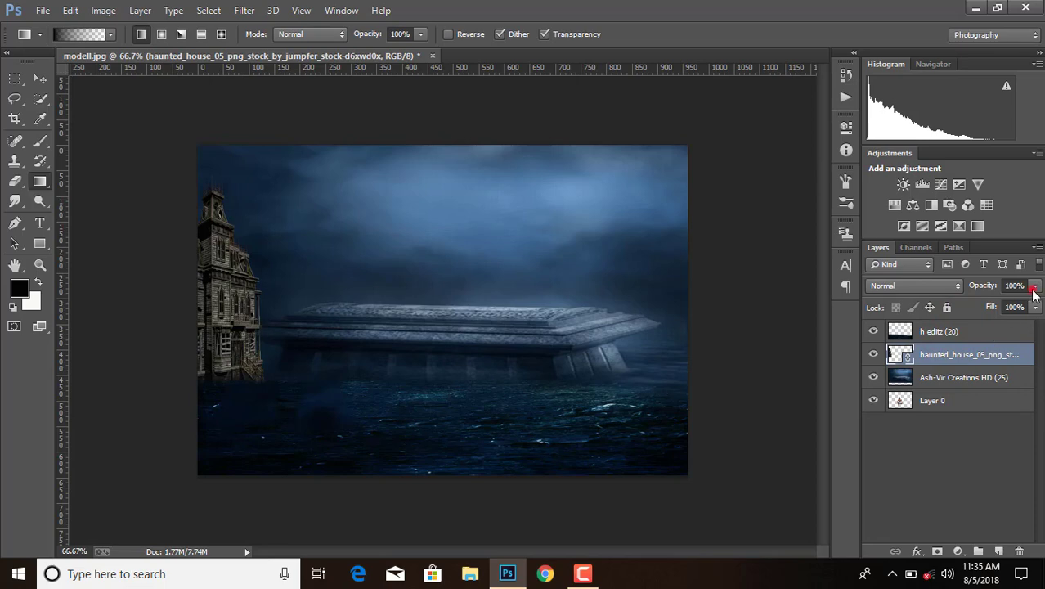
{"action": "left_click_drag", "start_coordinate": [1033, 287], "coordinate": [1016, 306]}
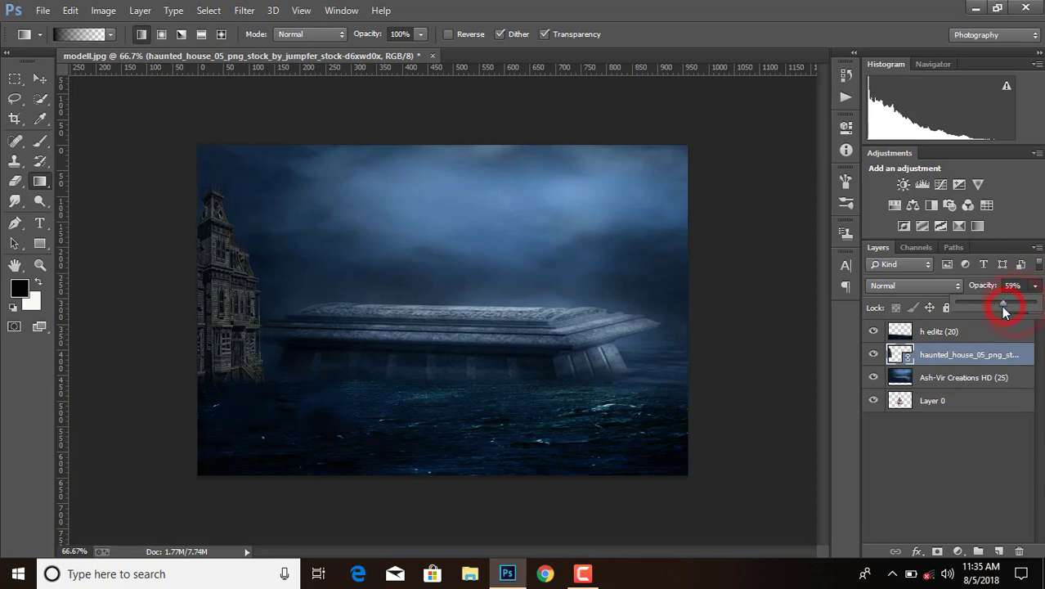
{"action": "left_click", "coordinate": [981, 335]}
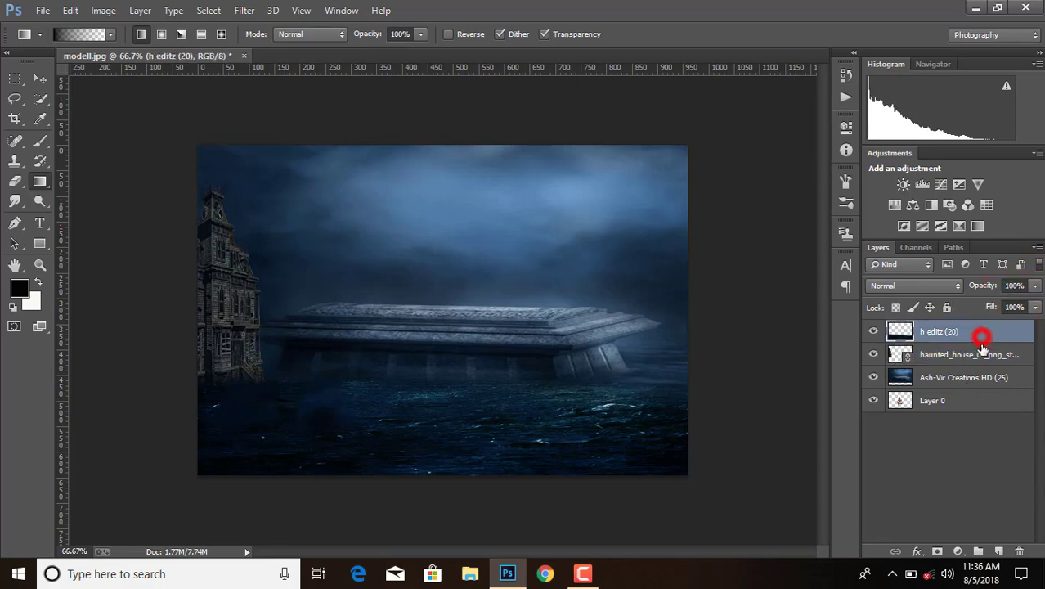
{"action": "left_click", "coordinate": [981, 356]}
{"action": "left_click", "coordinate": [980, 331]}
{"action": "left_click", "coordinate": [42, 10]}
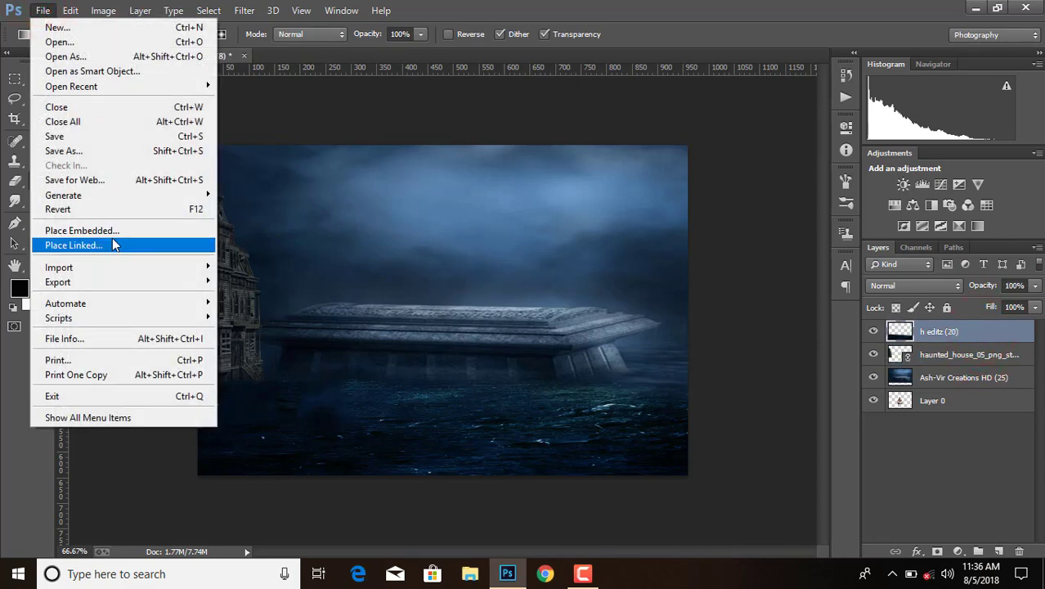
- Place Ash-Vir Creations HD (63) across the whole canvas in Multiply blend mode
{"action": "left_click", "coordinate": [112, 244]}
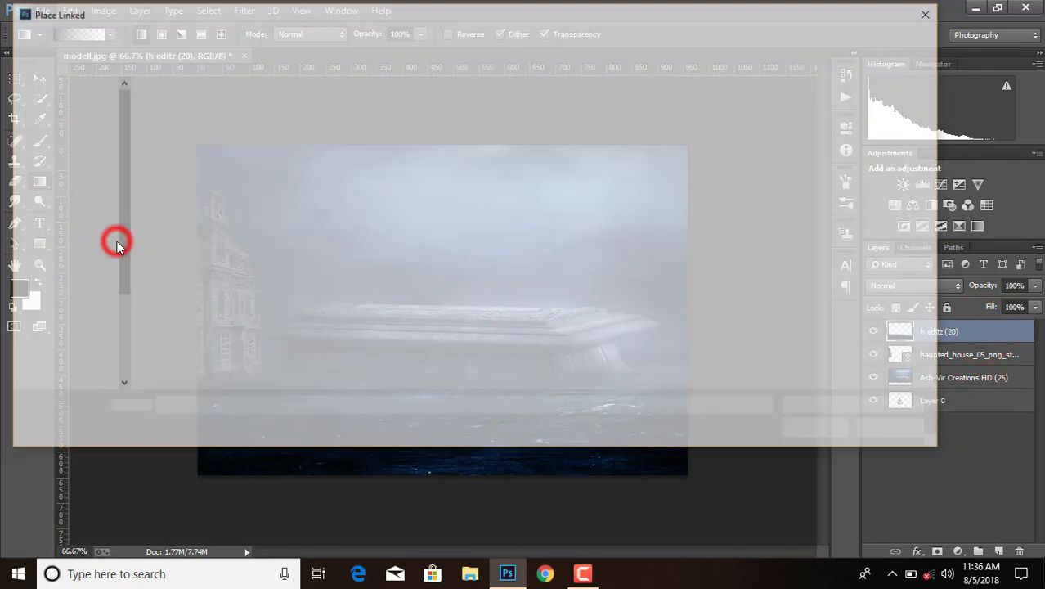
{"action": "double_click", "coordinate": [711, 126]}
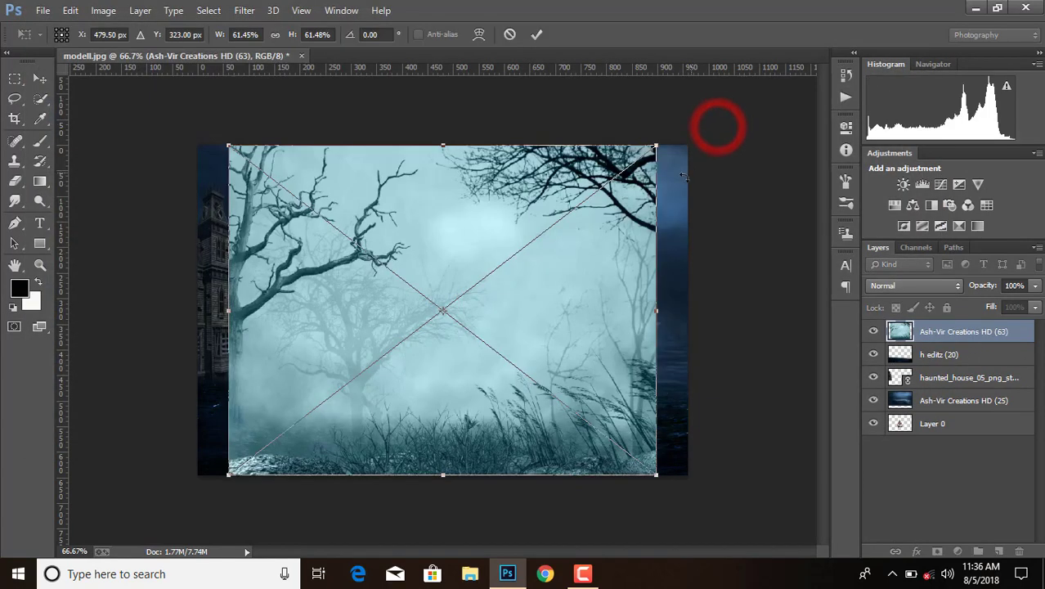
{"action": "left_click_drag", "start_coordinate": [656, 145], "coordinate": [675, 131]}
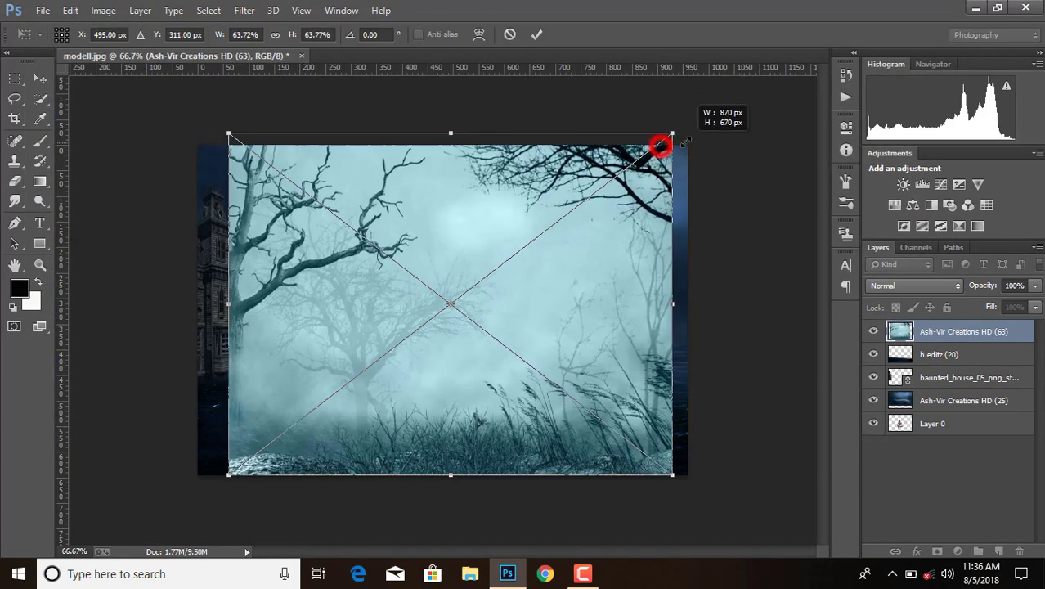
{"action": "left_click", "coordinate": [930, 286]}
{"action": "left_click", "coordinate": [881, 56]}
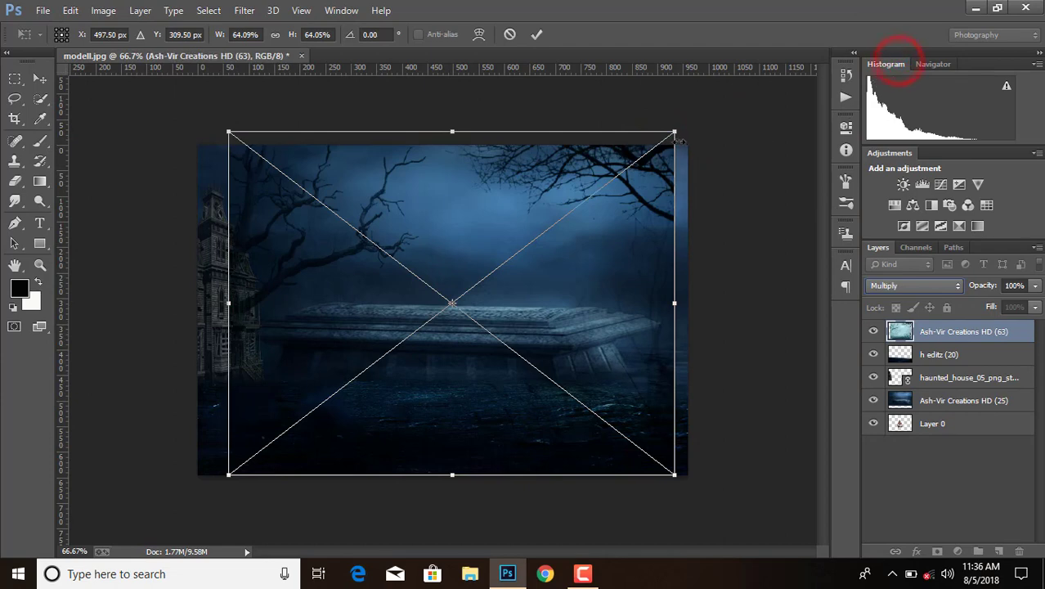
{"action": "left_click_drag", "start_coordinate": [675, 131], "coordinate": [688, 145]}
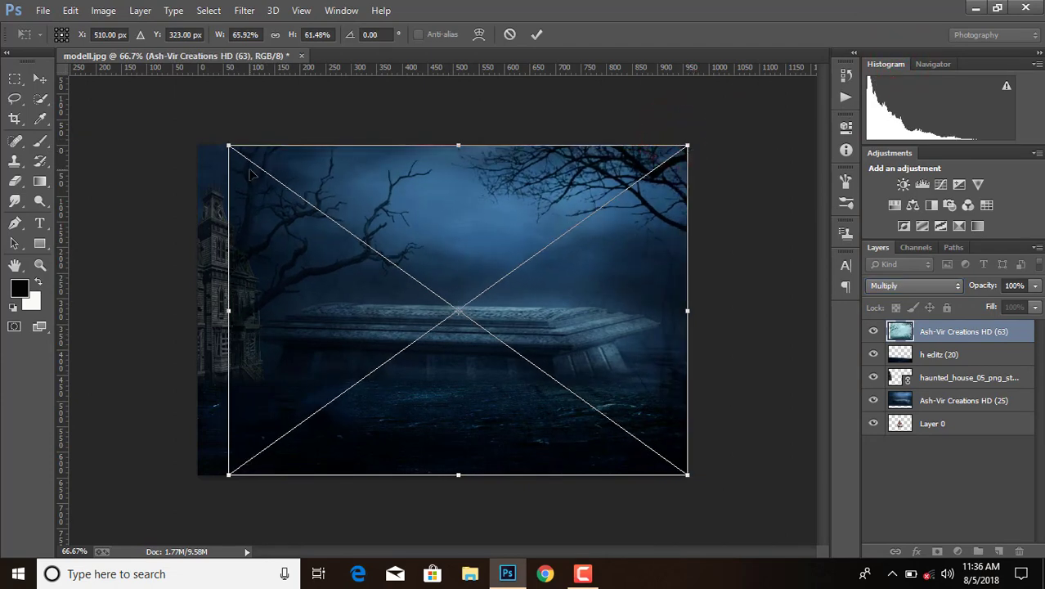
{"action": "left_click_drag", "start_coordinate": [228, 147], "coordinate": [198, 137]}
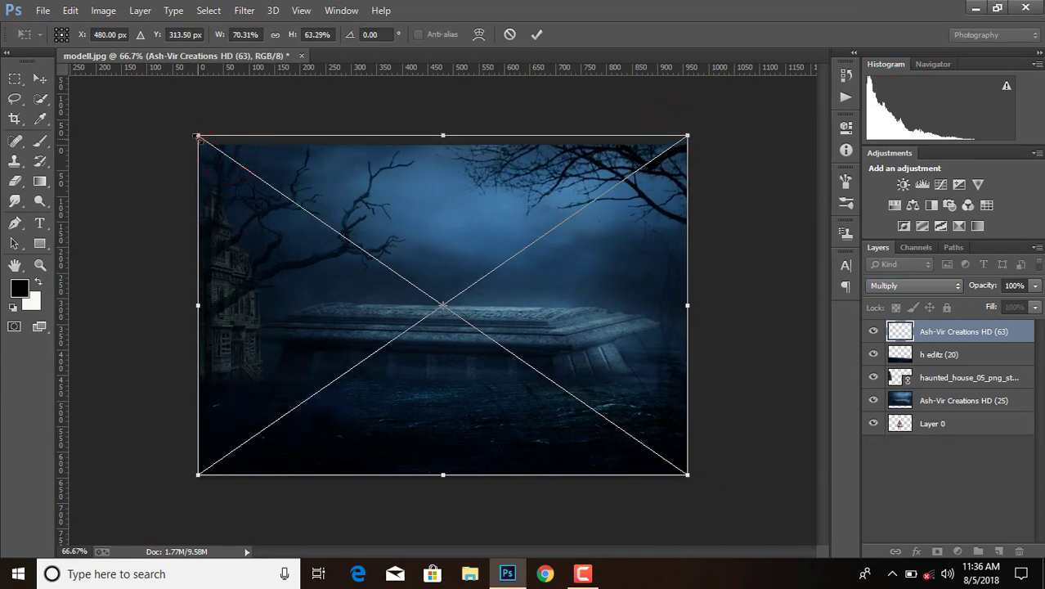
{"action": "left_click", "coordinate": [535, 36]}
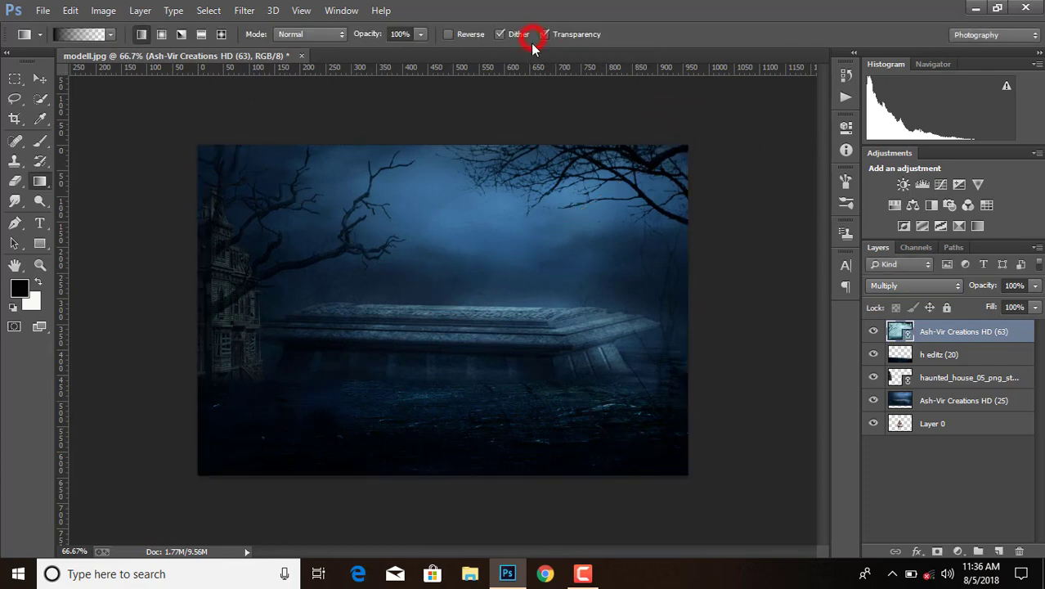
- Rasterize the misty tree-branch layer
{"action": "right_click", "coordinate": [947, 340]}
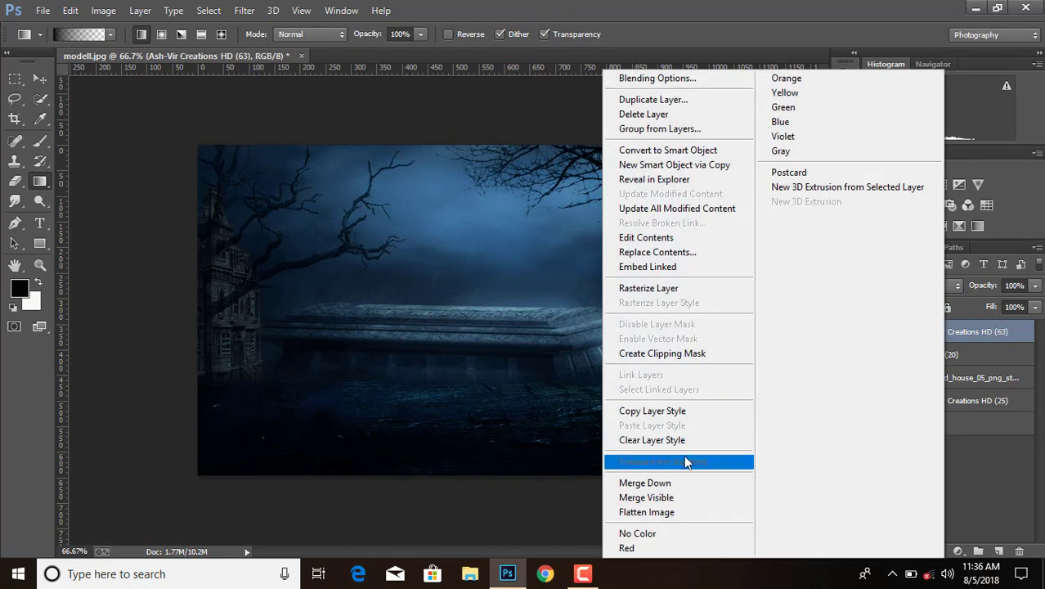
{"action": "left_click", "coordinate": [682, 288]}
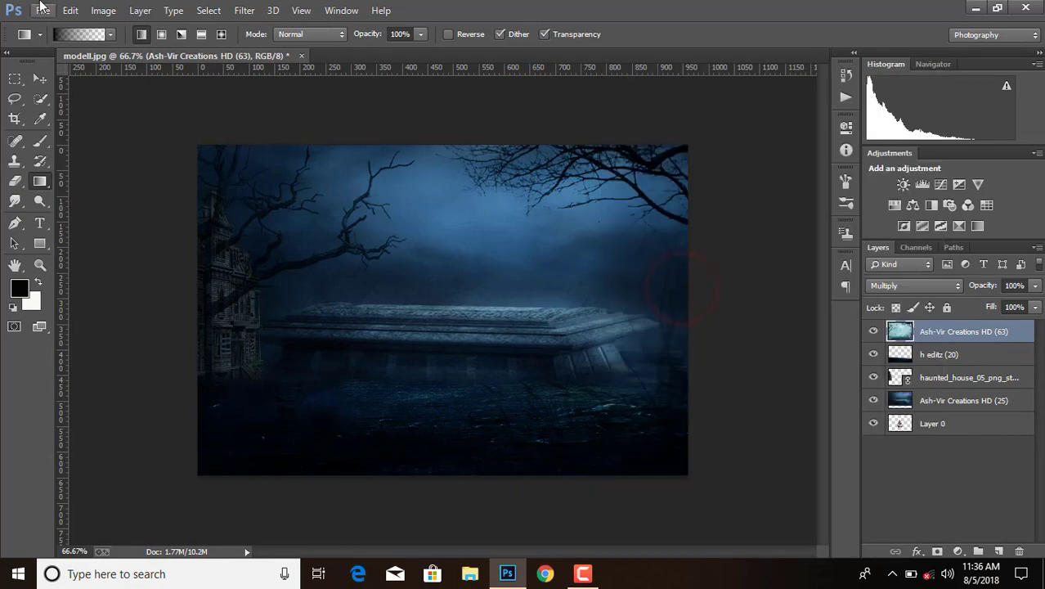
{"action": "left_click", "coordinate": [42, 10]}
- Place the skeleton PNG as a small skull, tilted about 40°, beside the tomb
{"action": "left_click", "coordinate": [108, 245]}
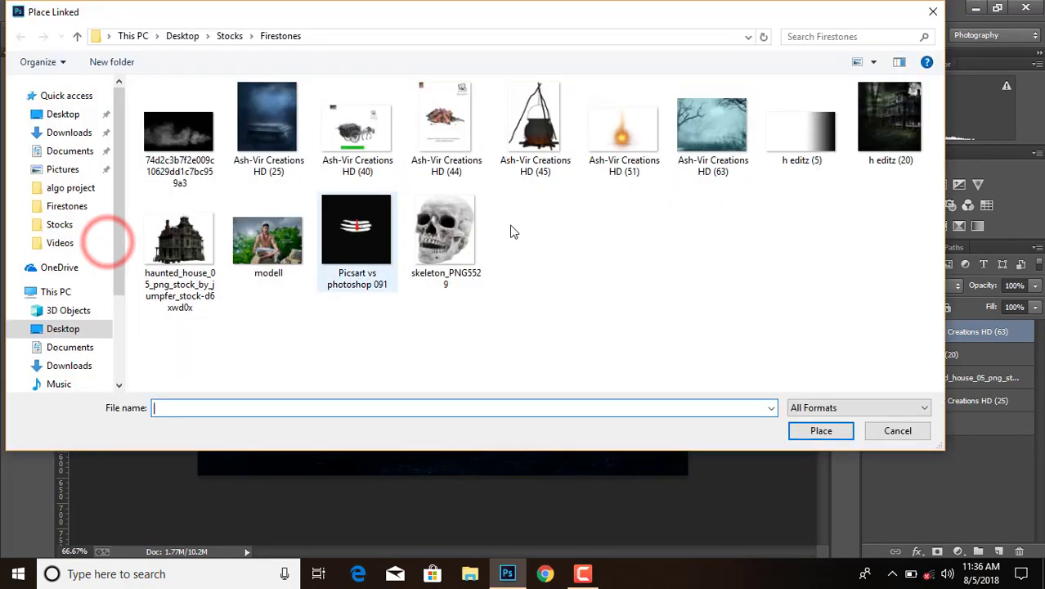
{"action": "double_click", "coordinate": [461, 239]}
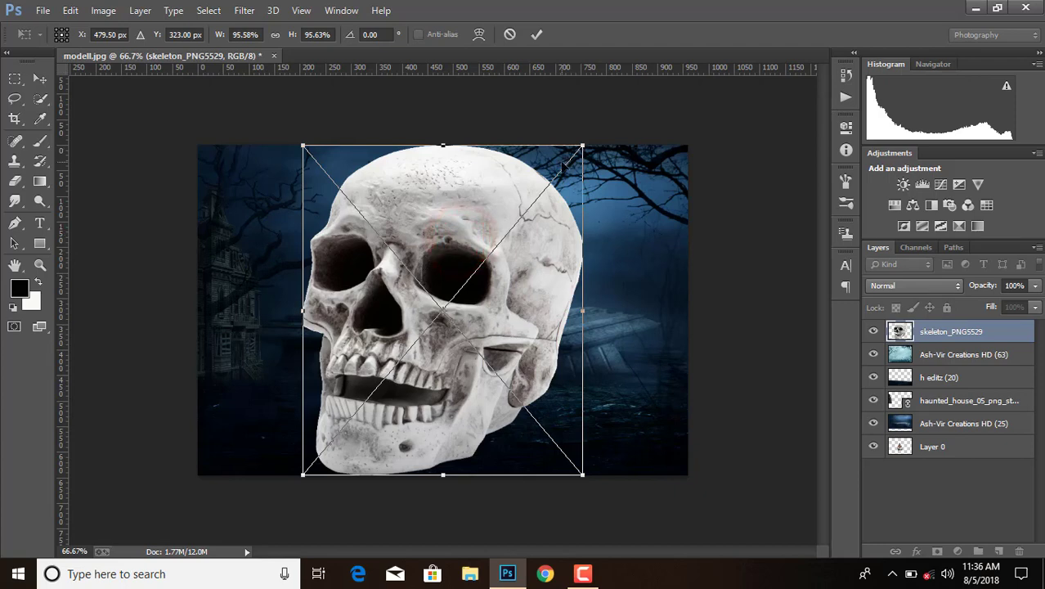
{"action": "left_click_drag", "start_coordinate": [587, 142], "coordinate": [490, 252]}
{"action": "left_click_drag", "start_coordinate": [455, 345], "coordinate": [649, 320]}
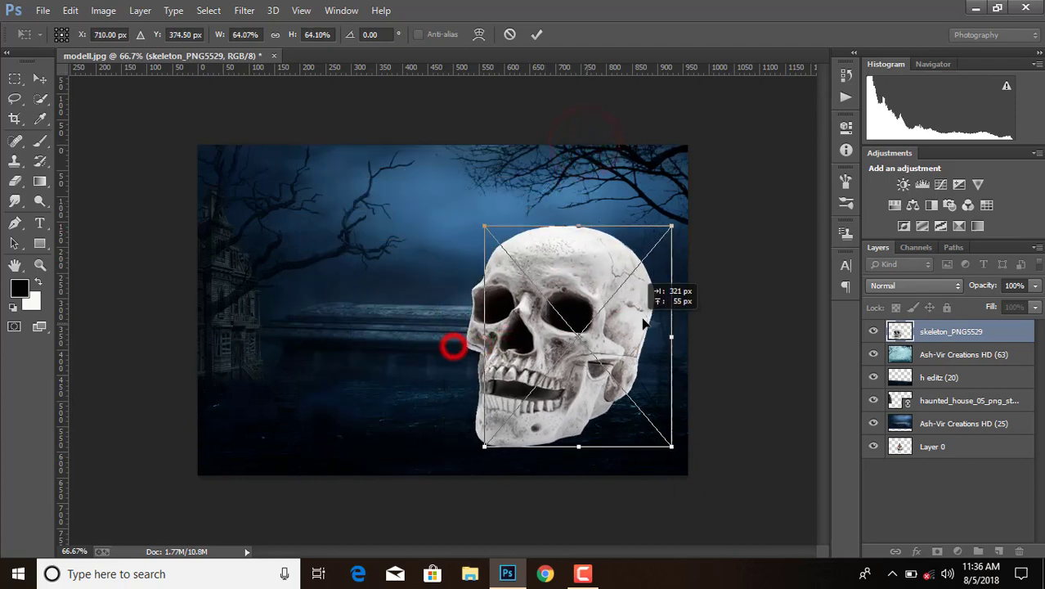
{"action": "left_click_drag", "start_coordinate": [499, 443], "coordinate": [574, 354]}
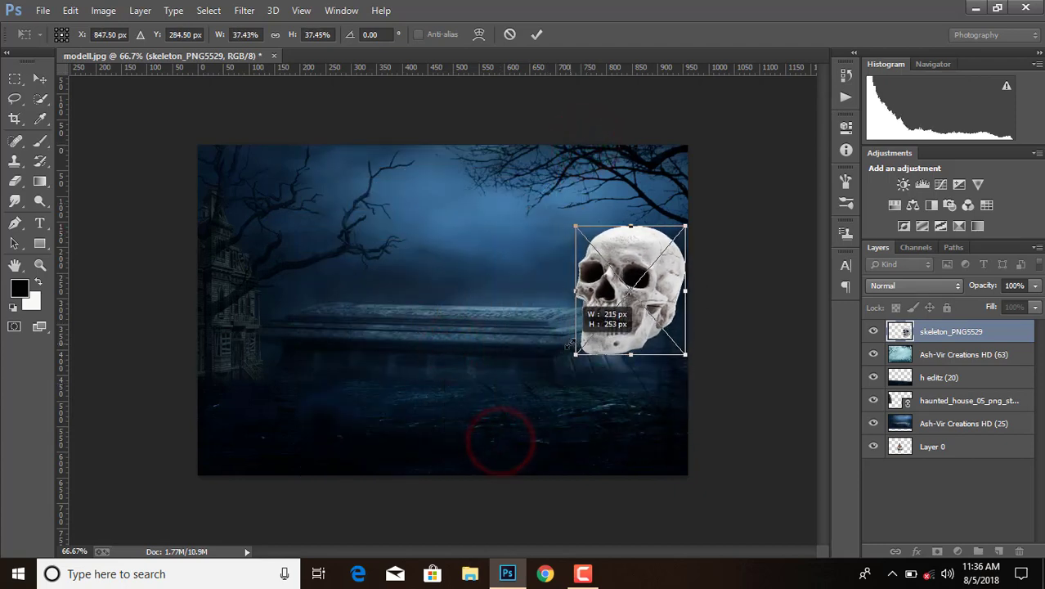
{"action": "mouse_move", "coordinate": [630, 200]}
{"action": "left_mouse_down"}
{"action": "mouse_move", "coordinate": [646, 258]}
{"action": "mouse_move", "coordinate": [633, 309]}
{"action": "left_mouse_up"}
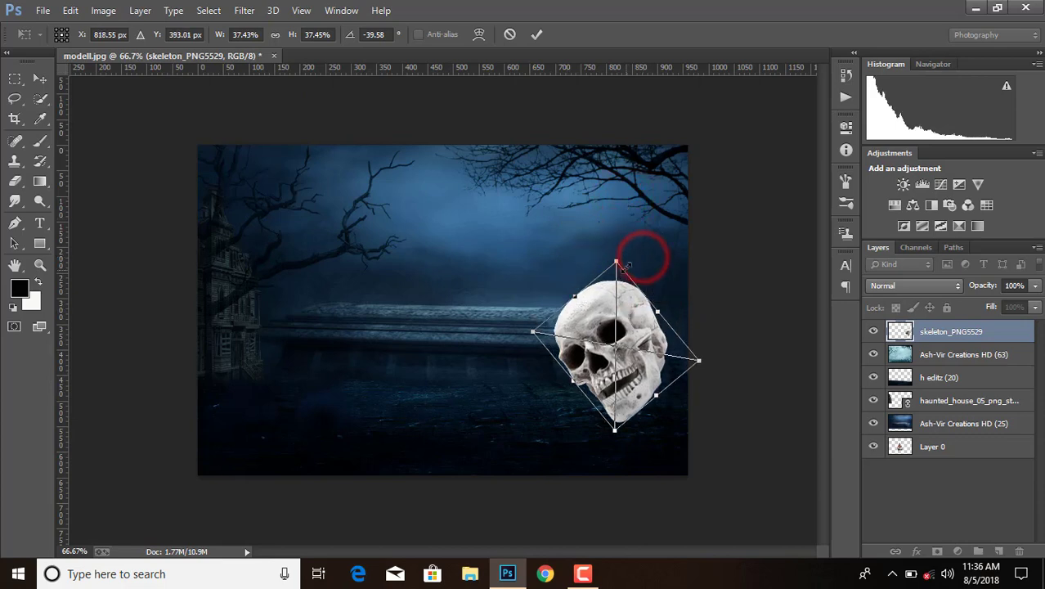
{"action": "left_click_drag", "start_coordinate": [614, 258], "coordinate": [621, 329]}
{"action": "left_click_drag", "start_coordinate": [624, 365], "coordinate": [619, 359]}
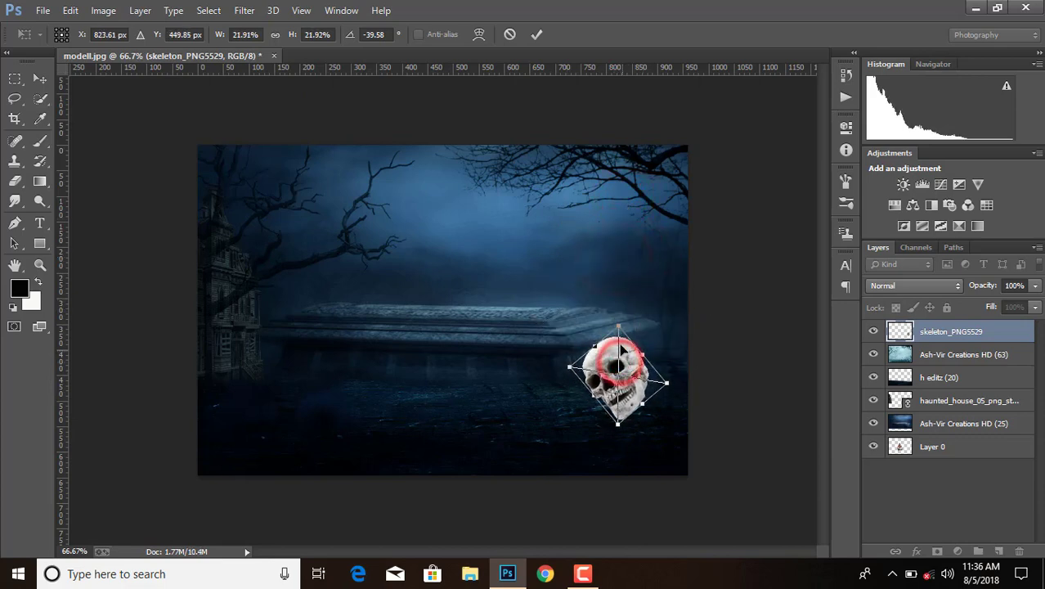
{"action": "left_click_drag", "start_coordinate": [618, 321], "coordinate": [617, 334]}
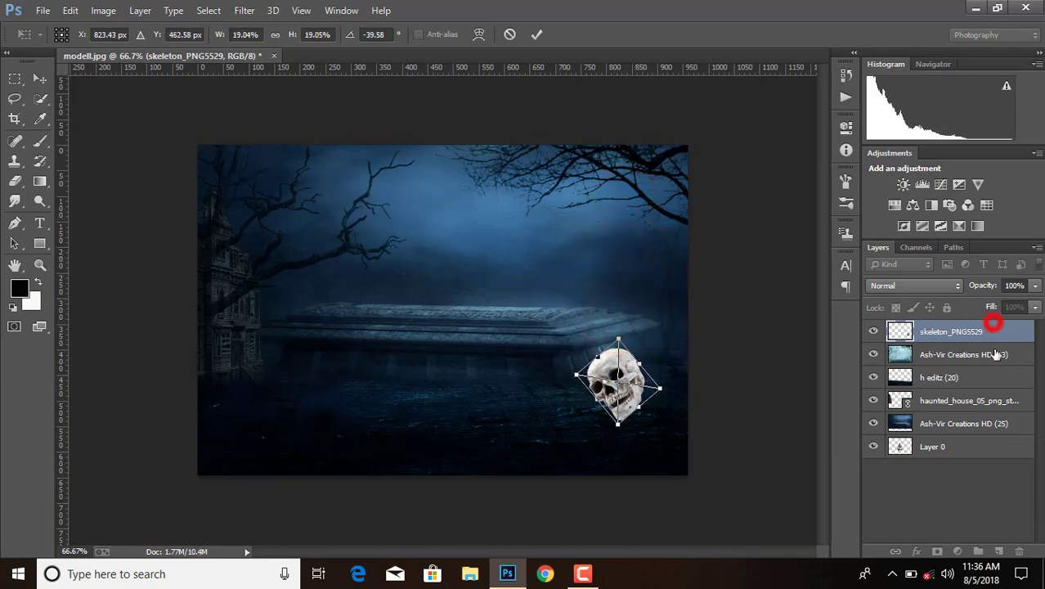
{"action": "left_click", "coordinate": [536, 34]}
- Move the skull layer below h editz (20), rasterize it, and nudge it up slightly
{"action": "left_click_drag", "start_coordinate": [979, 334], "coordinate": [978, 381]}
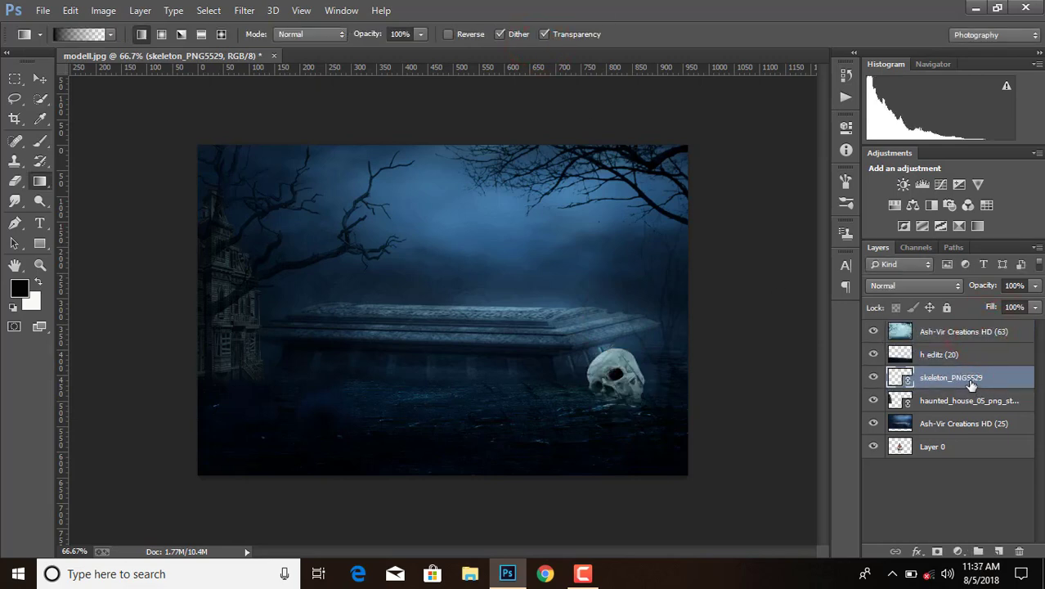
{"action": "right_click", "coordinate": [974, 381]}
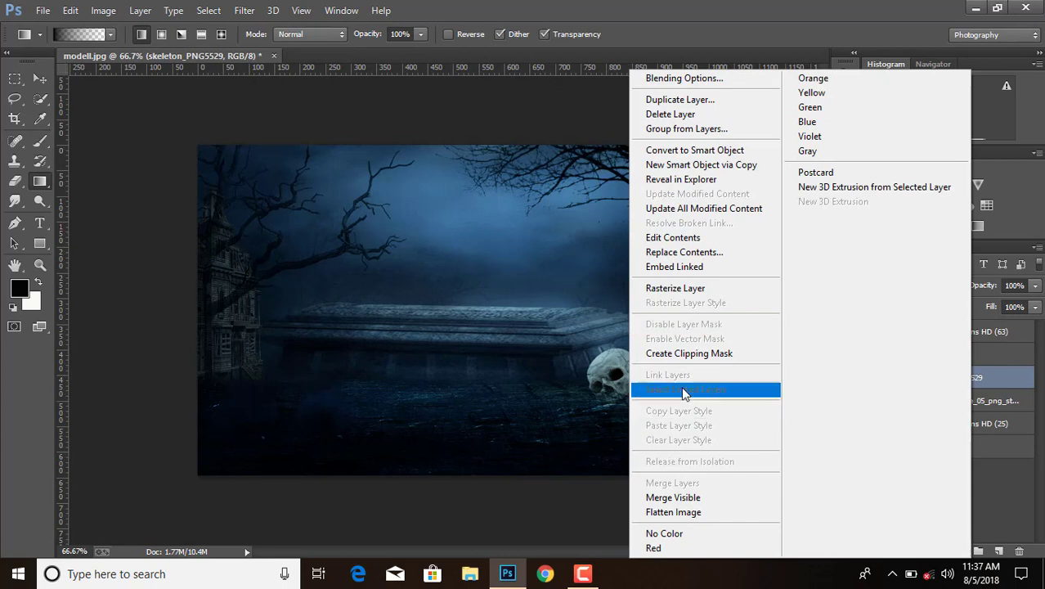
{"action": "left_click", "coordinate": [691, 292]}
{"action": "key", "text": "ctrl+t"}
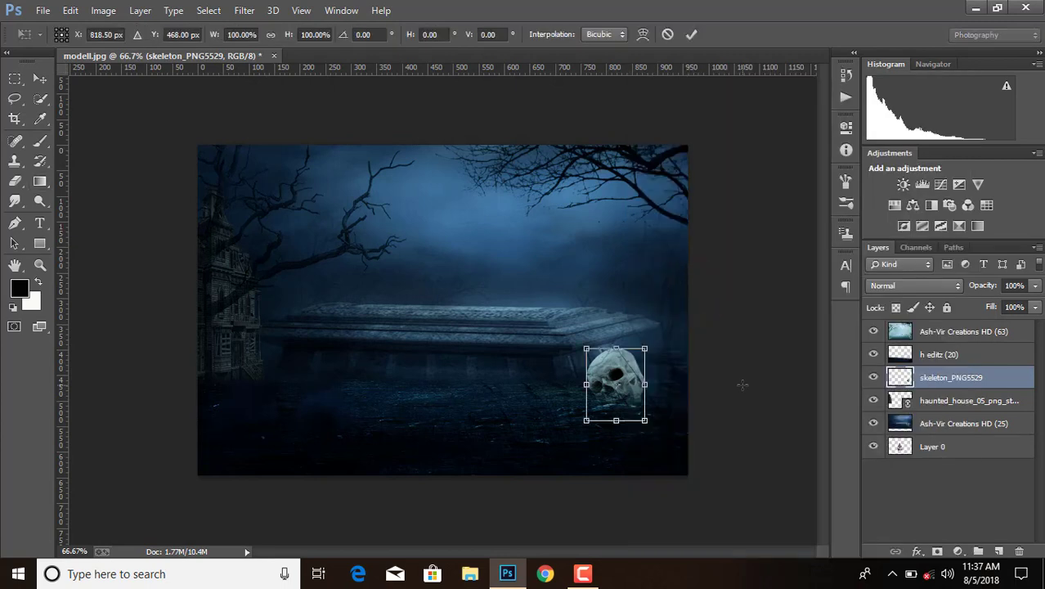
{"action": "key", "text": "Up"}
{"action": "key", "text": "Up"}
{"action": "key", "text": "Up"}
{"action": "key", "text": "Up"}
{"action": "key", "text": "Up"}
{"action": "key", "text": "Up"}
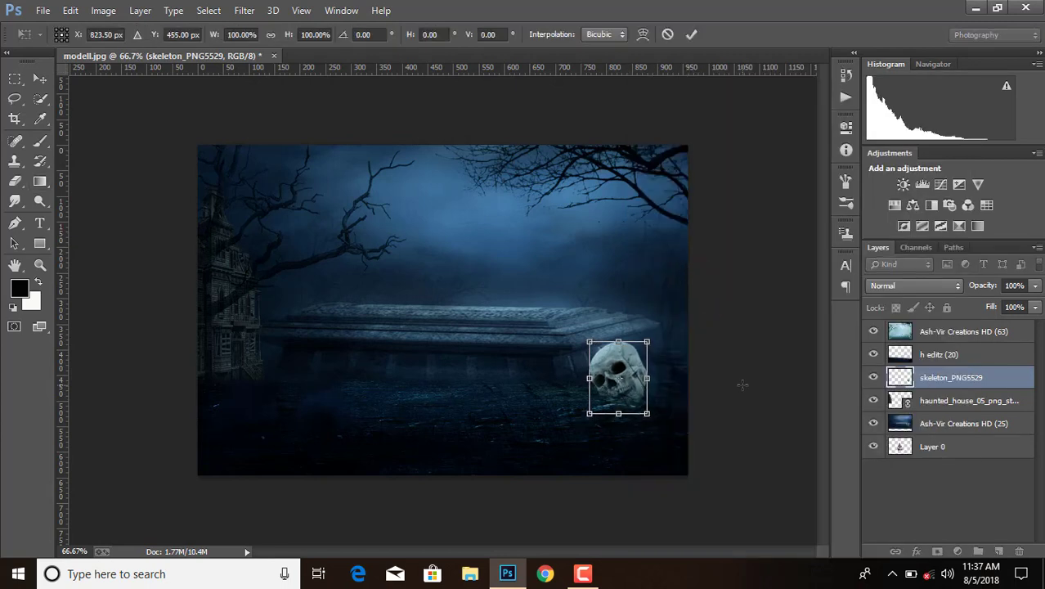
- Color-balance the skull (Cyan -47, Blue +5) at 71% opacity, and move Layer 0 to the top
{"action": "left_click", "coordinate": [692, 34]}
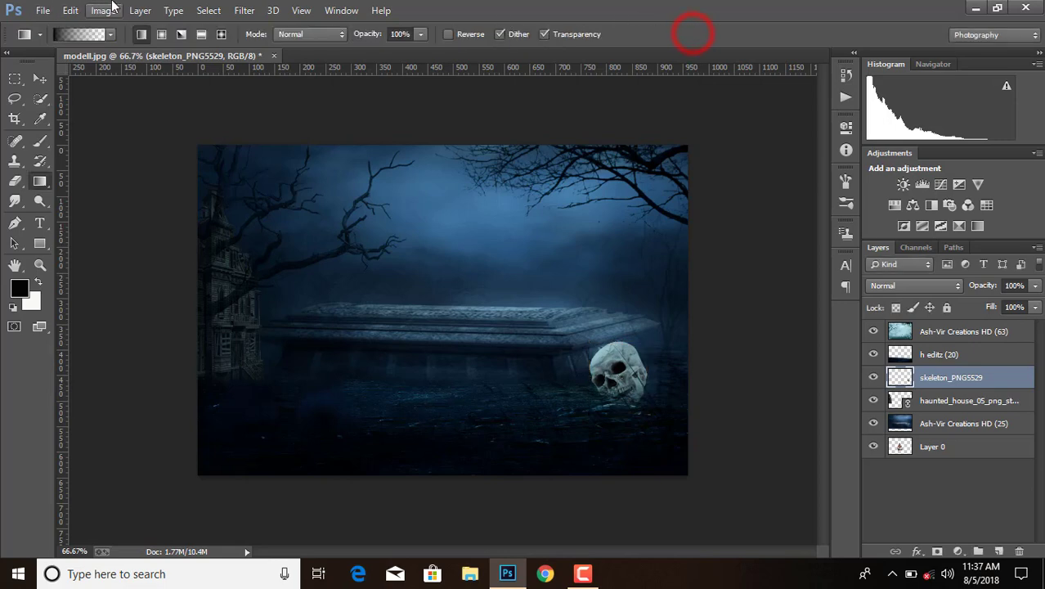
{"action": "left_click", "coordinate": [103, 10]}
{"action": "left_click", "coordinate": [126, 50]}
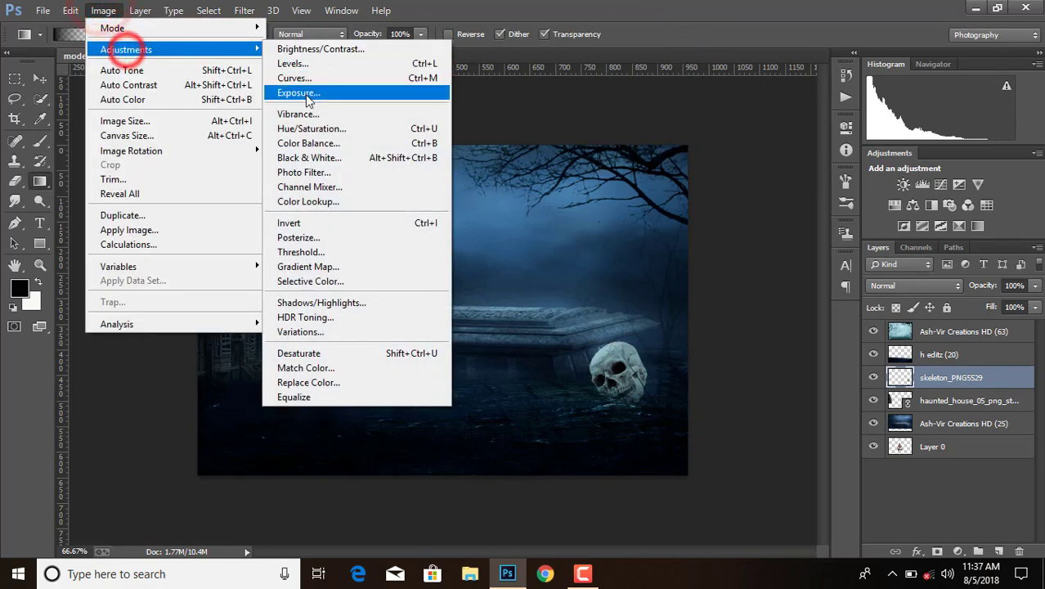
{"action": "left_click", "coordinate": [328, 144]}
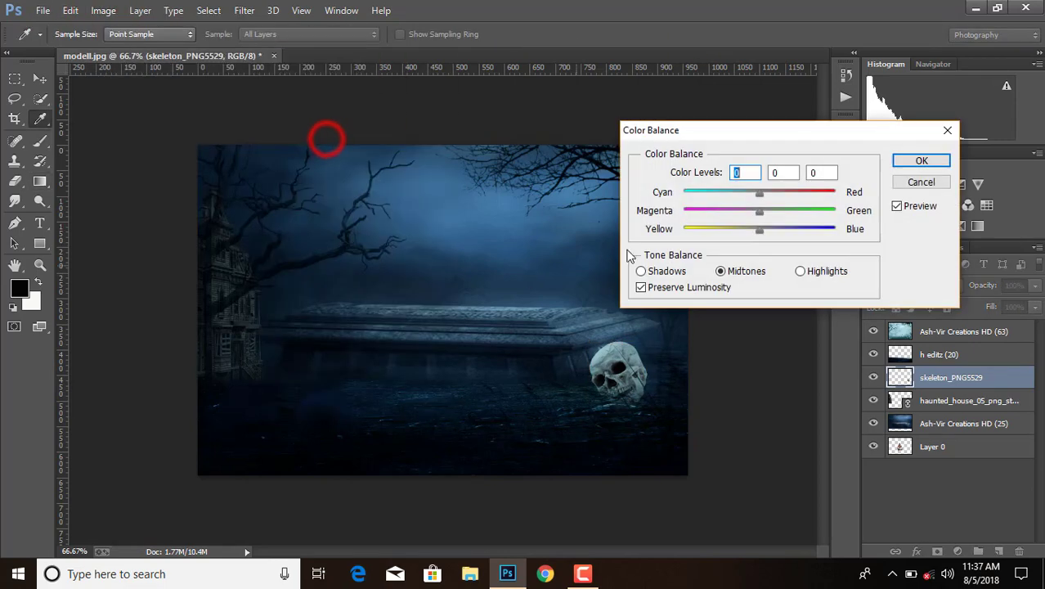
{"action": "left_click_drag", "start_coordinate": [759, 194], "coordinate": [723, 194]}
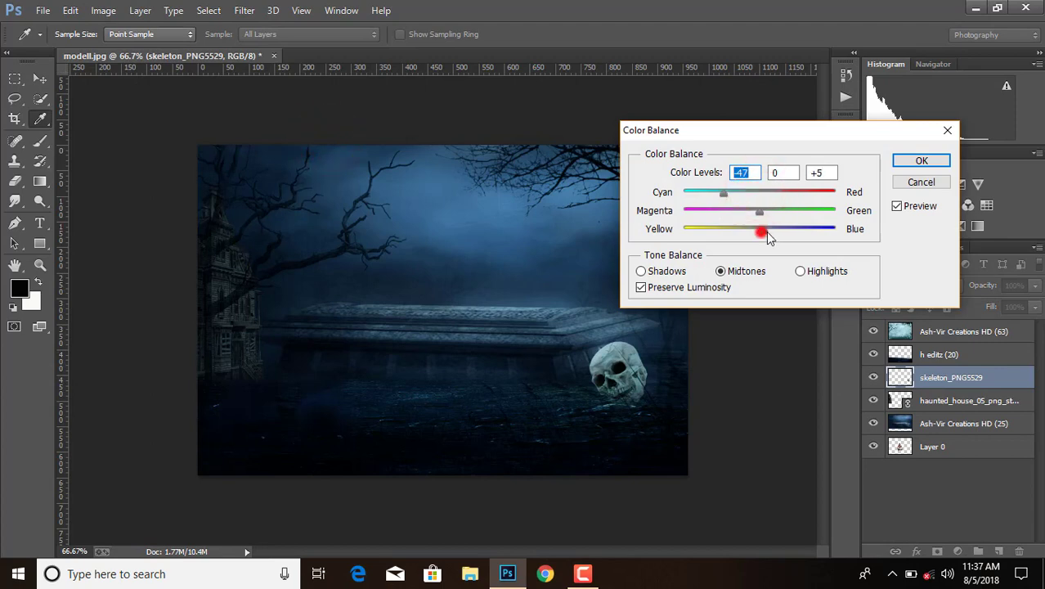
{"action": "left_click_drag", "start_coordinate": [792, 233], "coordinate": [813, 236]}
{"action": "left_click", "coordinate": [904, 160]}
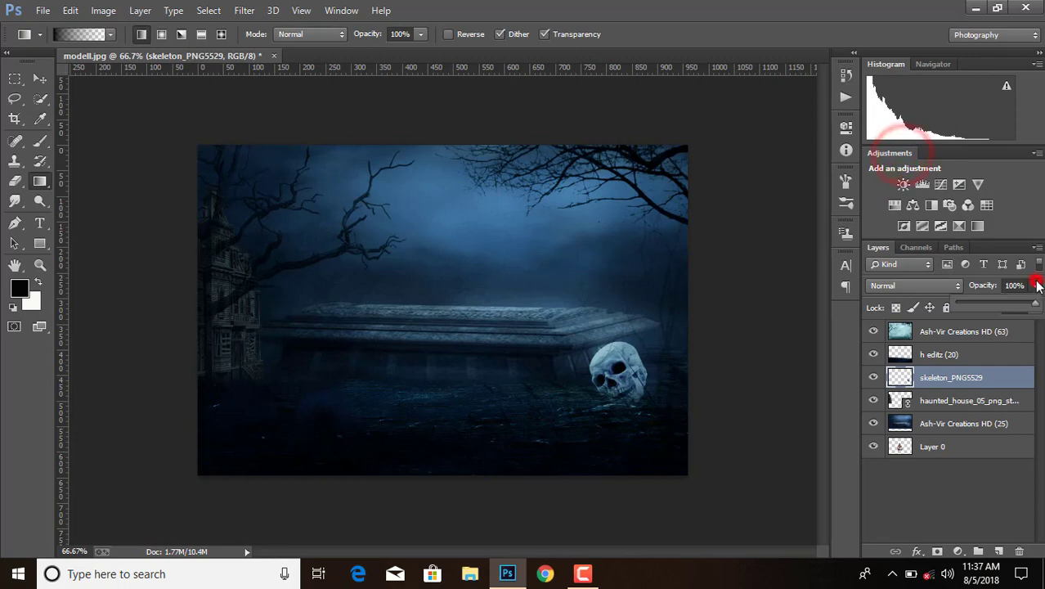
{"action": "left_click_drag", "start_coordinate": [1033, 304], "coordinate": [1011, 306]}
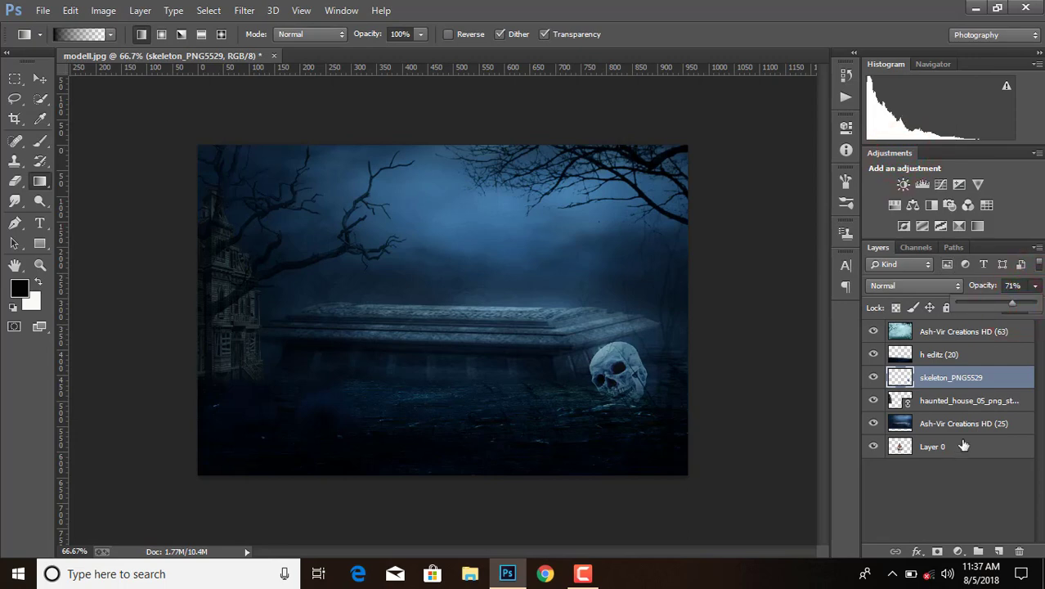
{"action": "left_click_drag", "start_coordinate": [964, 447], "coordinate": [966, 327]}
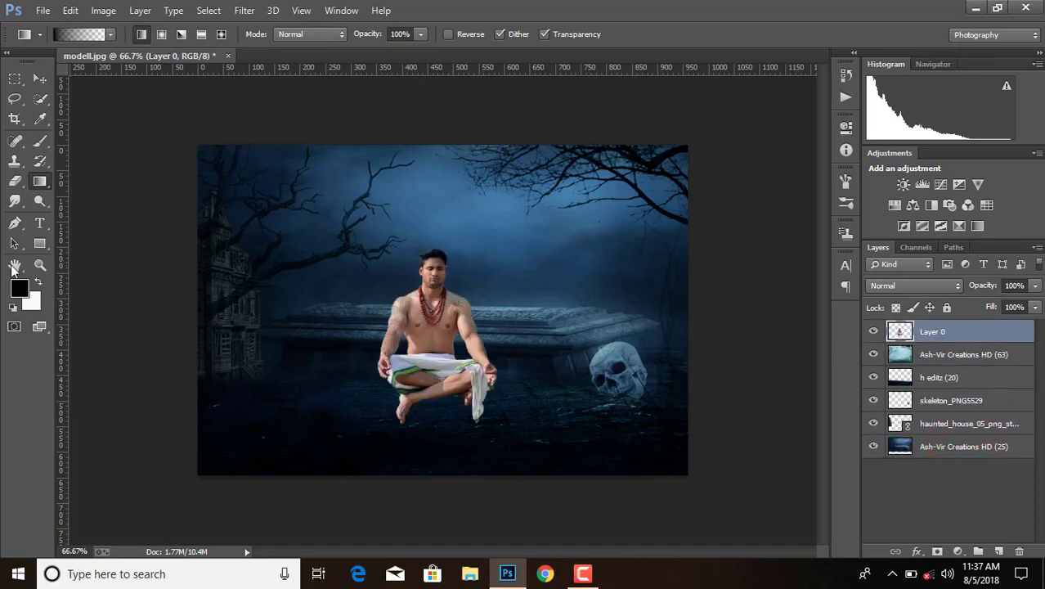
- Place the burning-logs image, shrunk to sit just below the man's feet
{"action": "left_click", "coordinate": [41, 79]}
{"action": "left_click", "coordinate": [45, 10]}
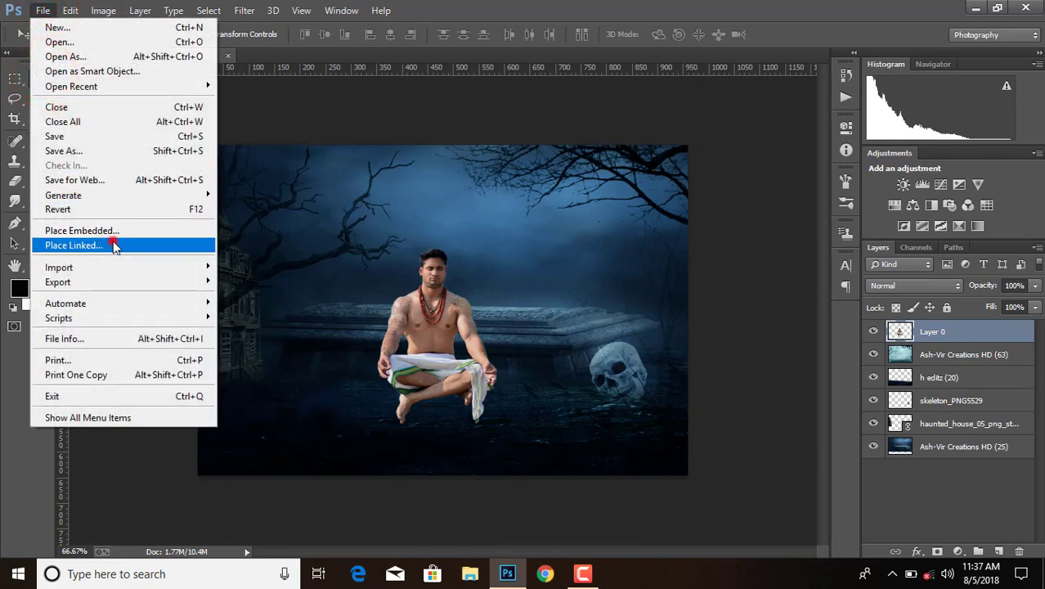
{"action": "left_click", "coordinate": [115, 246]}
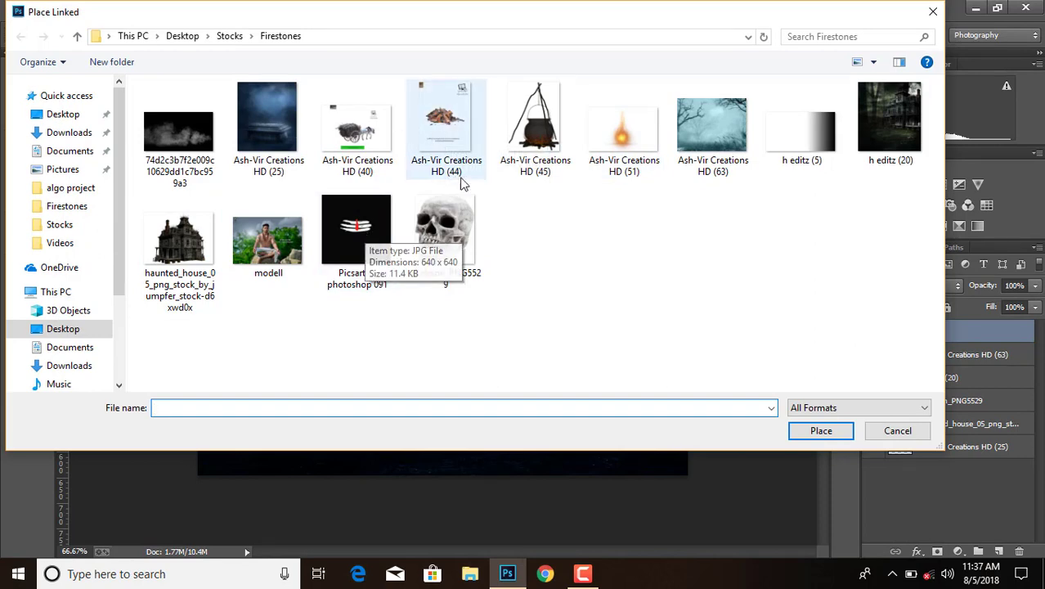
{"action": "double_click", "coordinate": [435, 141]}
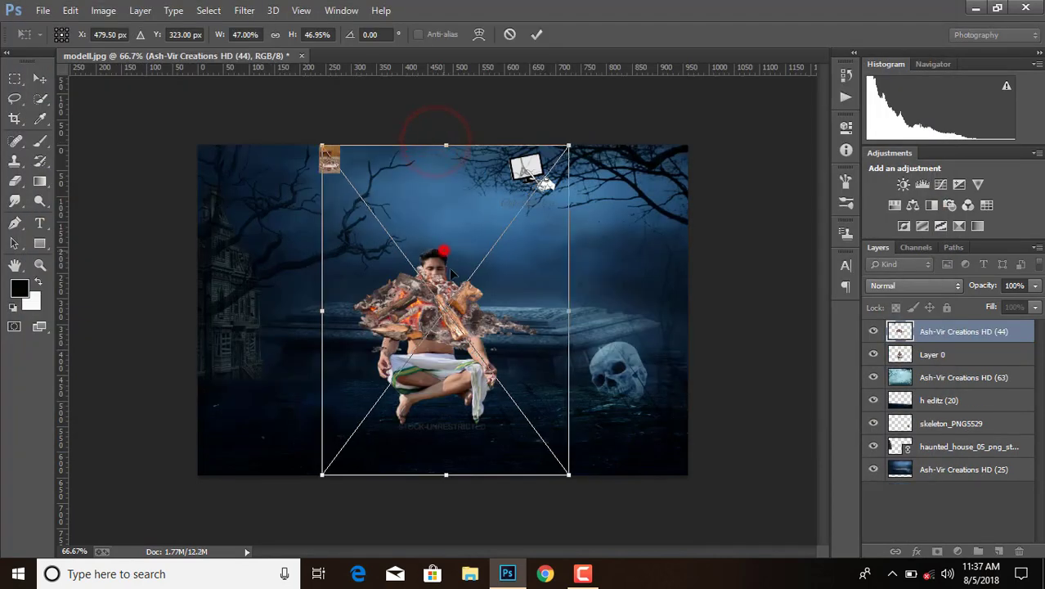
{"action": "left_click_drag", "start_coordinate": [442, 243], "coordinate": [437, 358]}
{"action": "left_click_drag", "start_coordinate": [560, 259], "coordinate": [531, 302]}
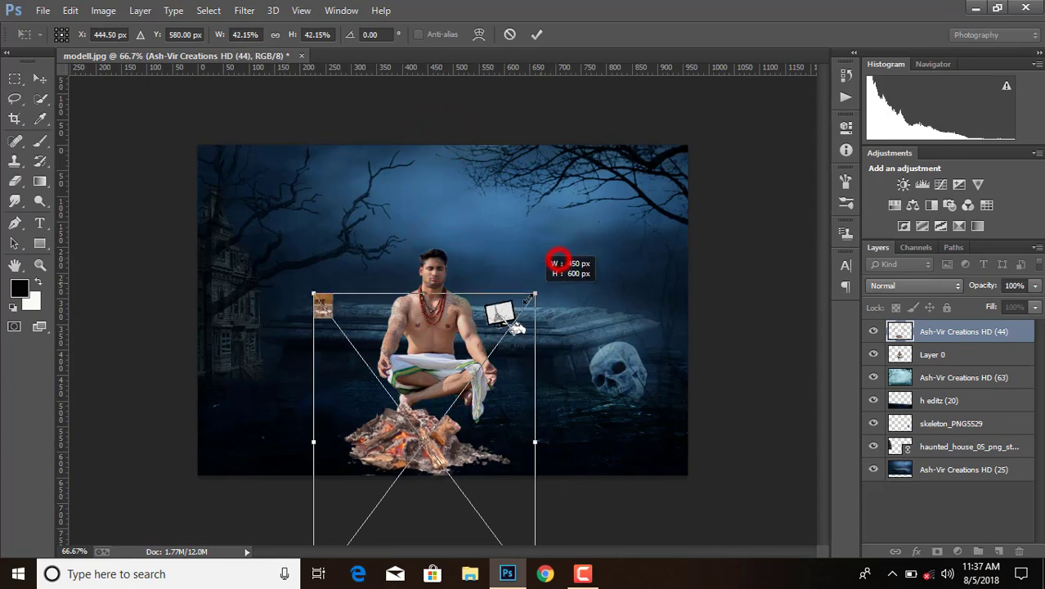
{"action": "left_click_drag", "start_coordinate": [310, 297], "coordinate": [351, 306]}
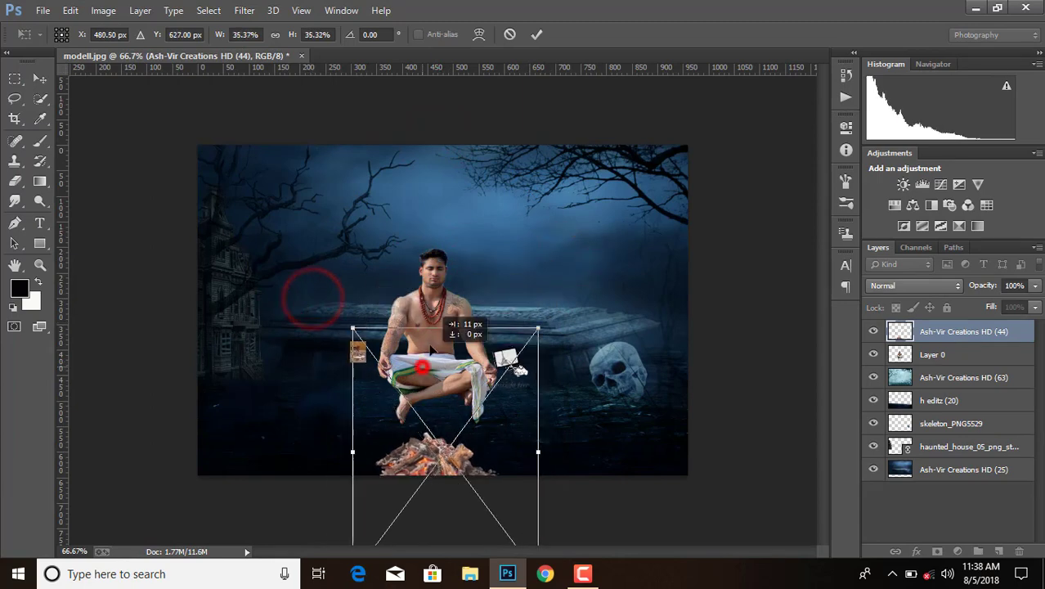
{"action": "left_click_drag", "start_coordinate": [533, 305], "coordinate": [529, 311]}
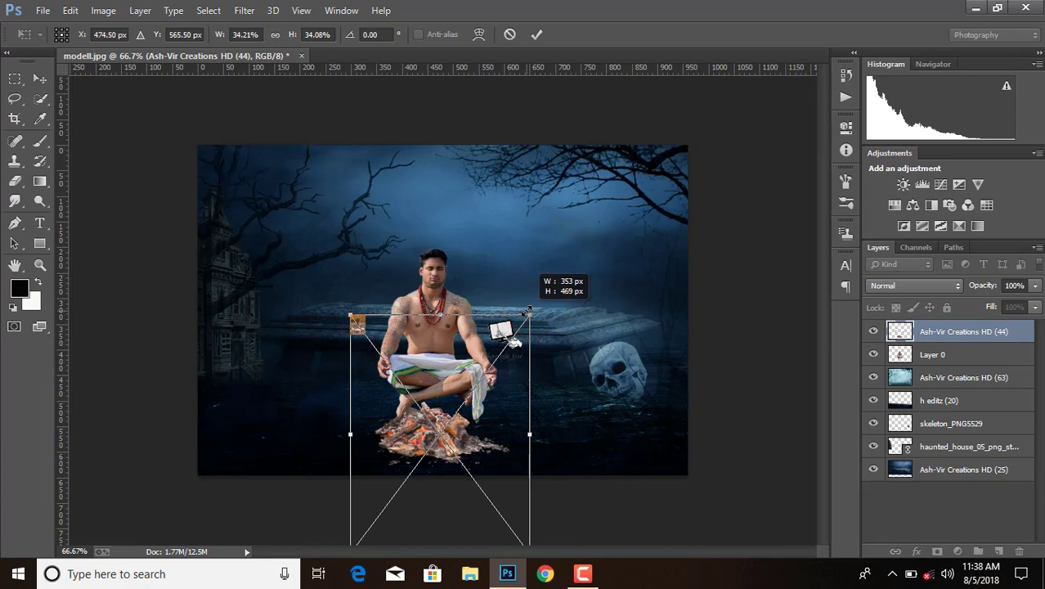
{"action": "left_click_drag", "start_coordinate": [528, 312], "coordinate": [522, 323]}
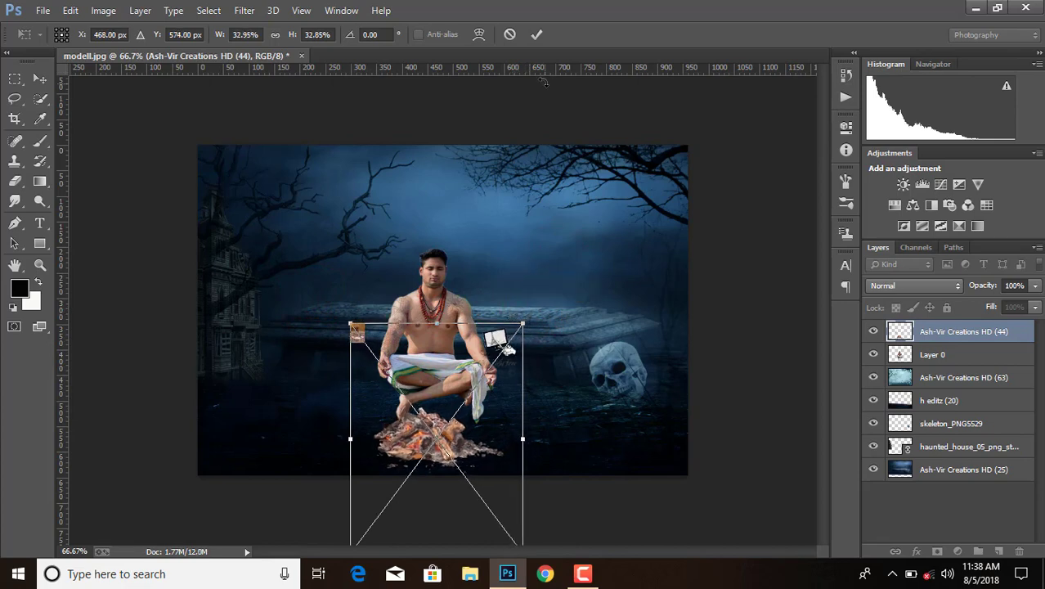
{"action": "left_click", "coordinate": [536, 35]}
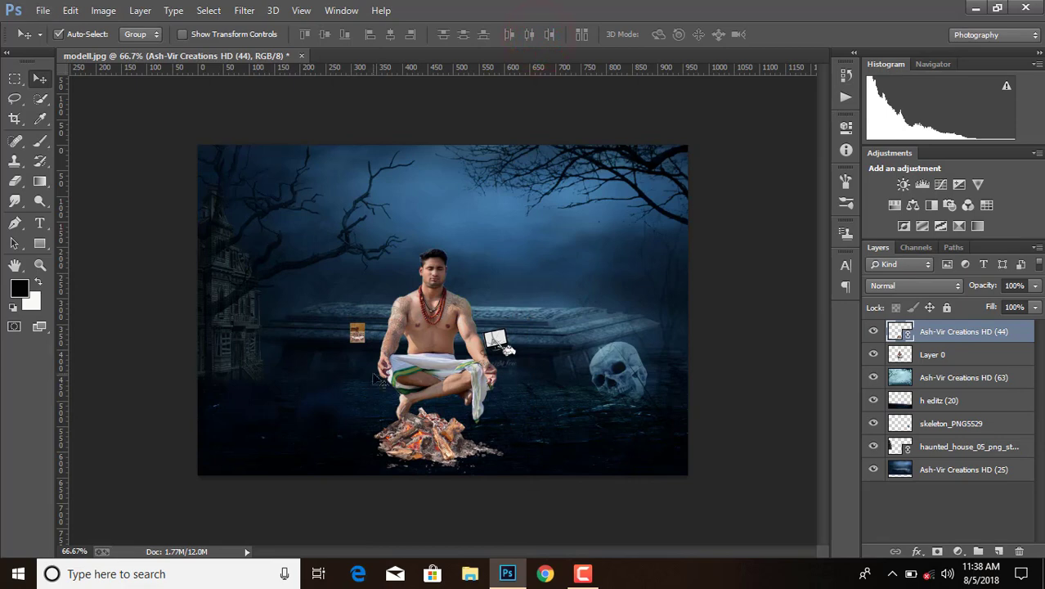
- Rasterize the logs layer and erase its stray small fragments beside the man
{"action": "right_click", "coordinate": [958, 339]}
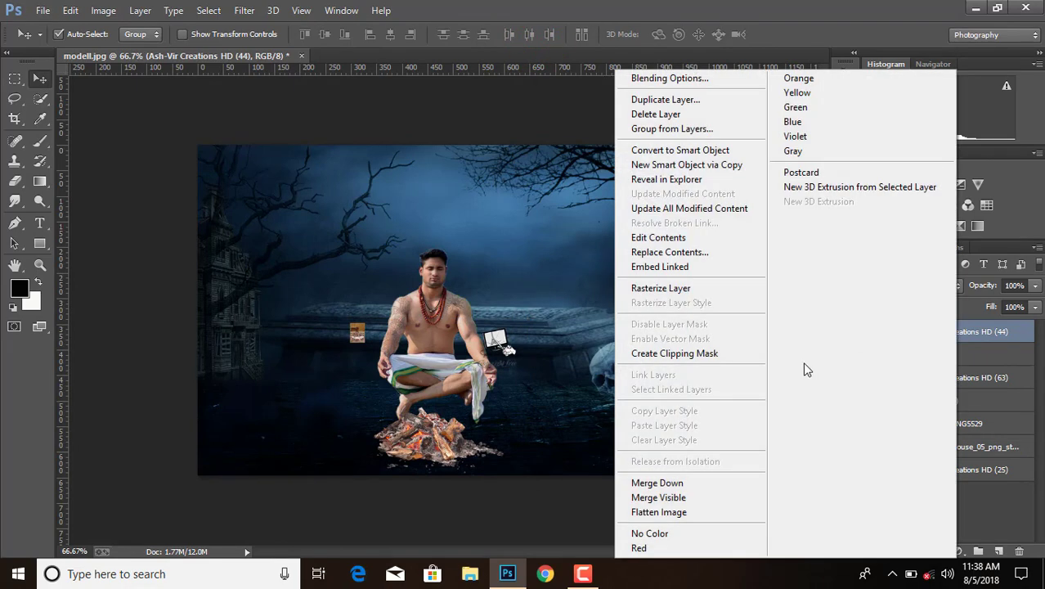
{"action": "left_click", "coordinate": [676, 286]}
{"action": "left_click", "coordinate": [15, 181]}
{"action": "left_click", "coordinate": [323, 335]}
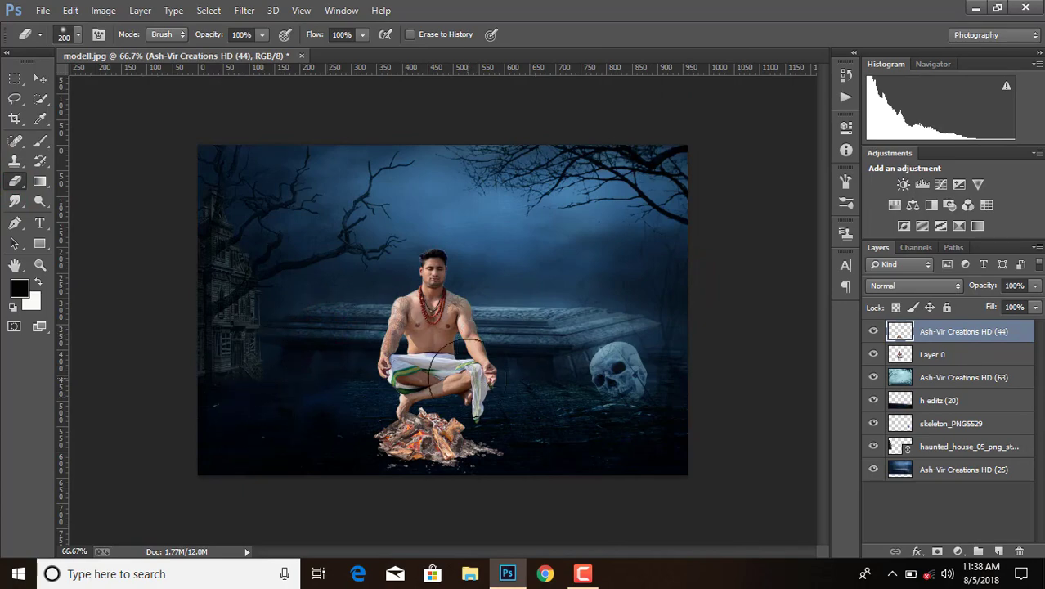
{"action": "left_click", "coordinate": [39, 79]}
{"action": "left_click", "coordinate": [42, 10]}
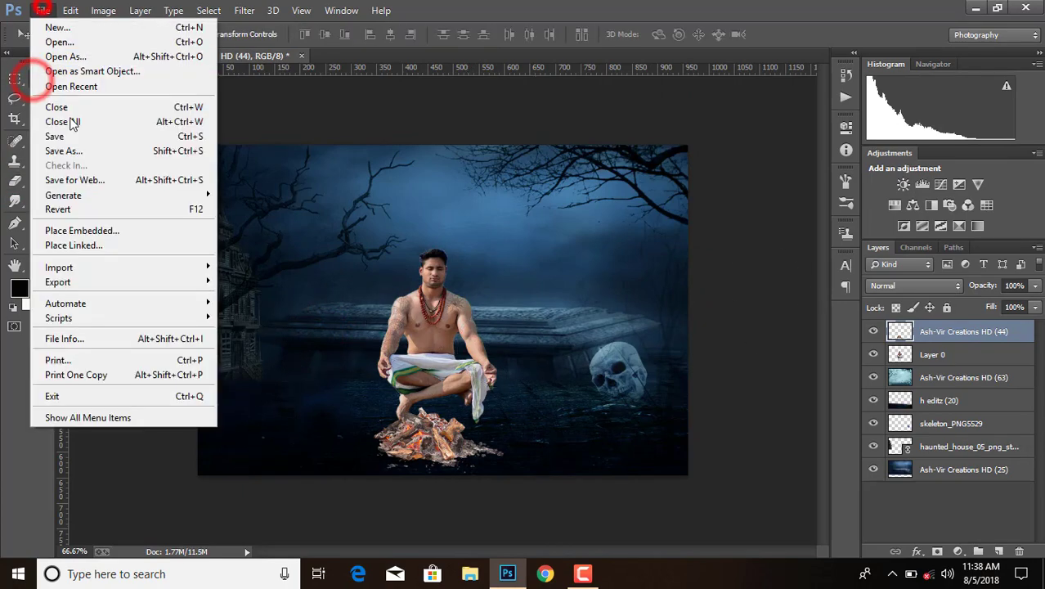
- Place the fire-glow image and scale it to burn atop the logs beneath the man
{"action": "left_click", "coordinate": [89, 244]}
{"action": "double_click", "coordinate": [638, 127]}
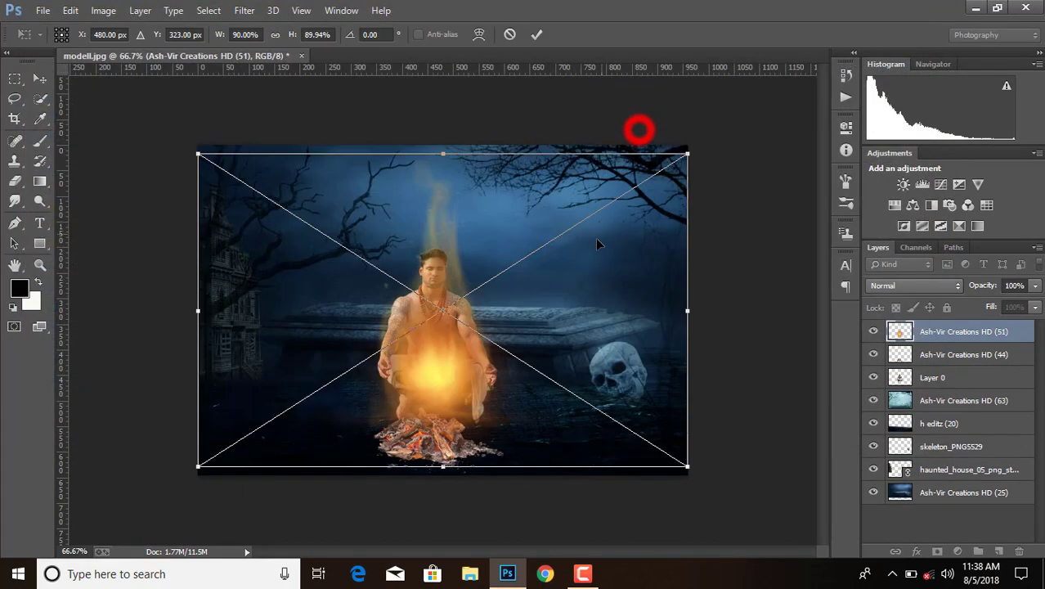
{"action": "left_click_drag", "start_coordinate": [687, 154], "coordinate": [590, 218]}
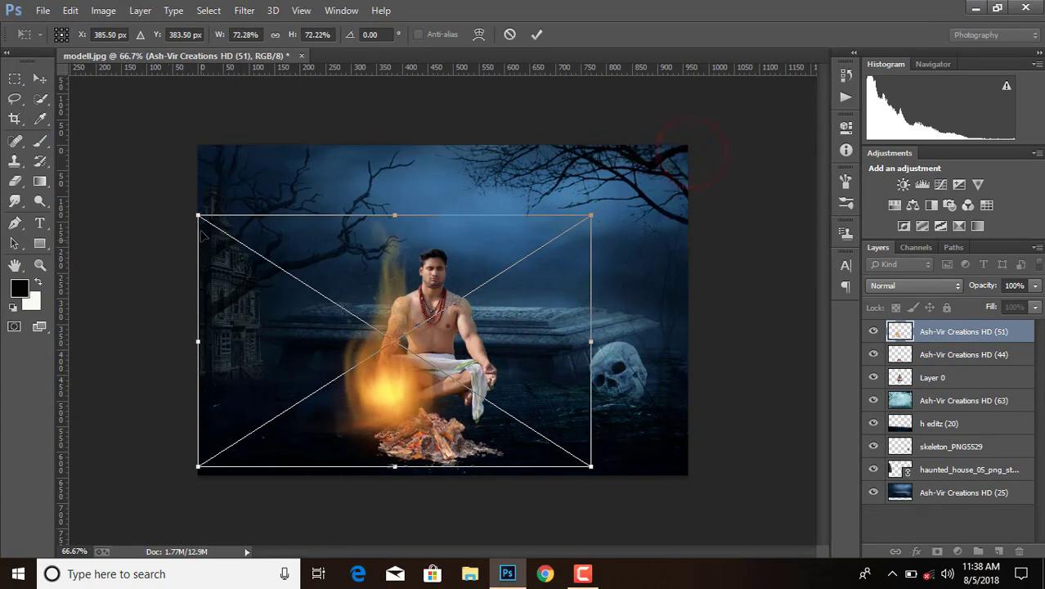
{"action": "left_click_drag", "start_coordinate": [193, 212], "coordinate": [279, 268]}
{"action": "left_click_drag", "start_coordinate": [432, 402], "coordinate": [424, 409]}
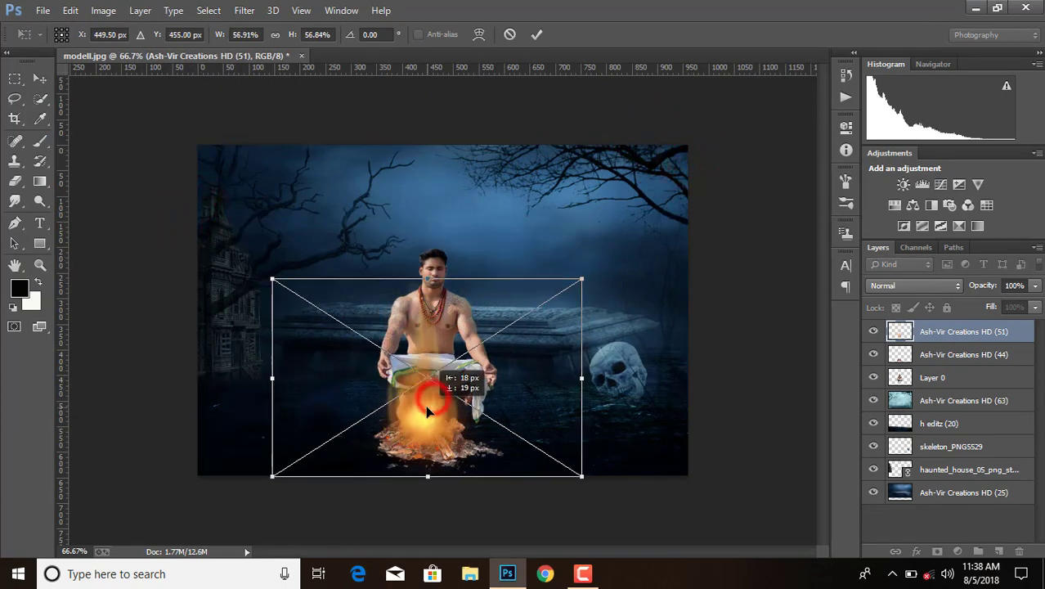
{"action": "left_click_drag", "start_coordinate": [581, 277], "coordinate": [504, 306]}
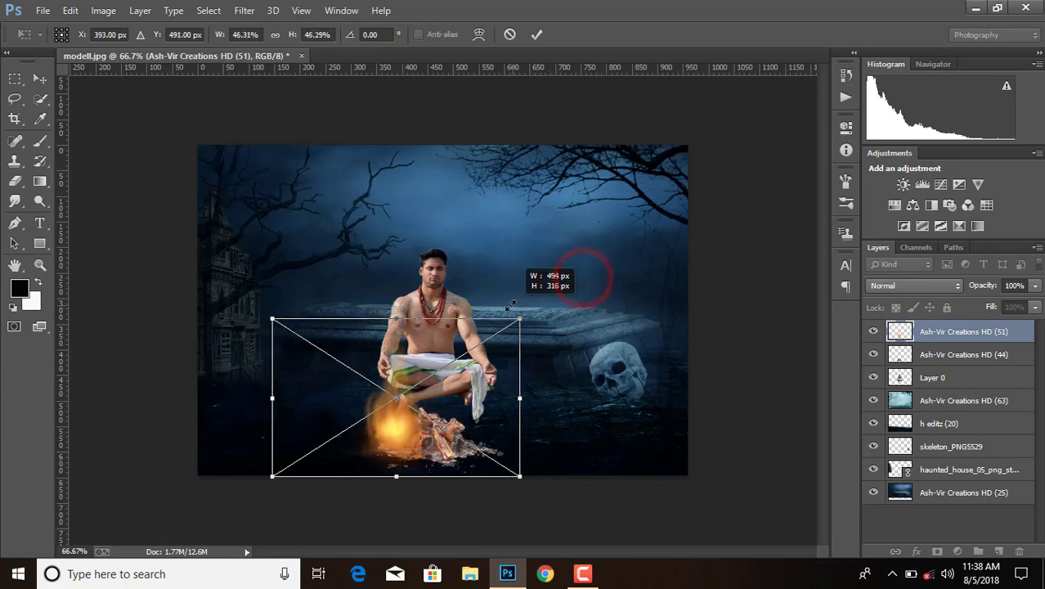
{"action": "left_click_drag", "start_coordinate": [342, 419], "coordinate": [380, 419]}
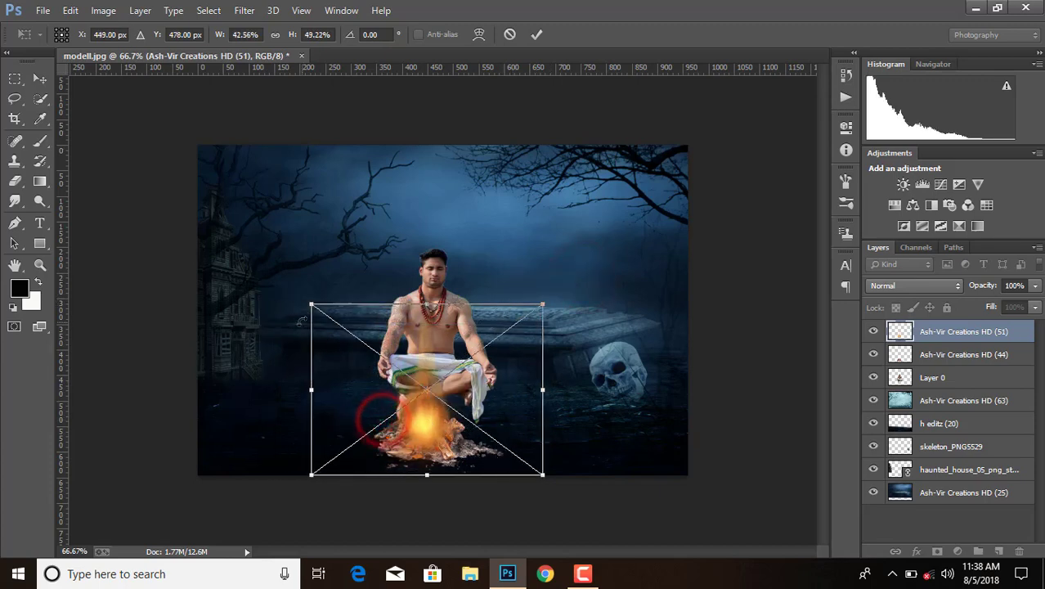
{"action": "left_click_drag", "start_coordinate": [310, 306], "coordinate": [326, 331]}
{"action": "left_click_drag", "start_coordinate": [441, 466], "coordinate": [427, 459]}
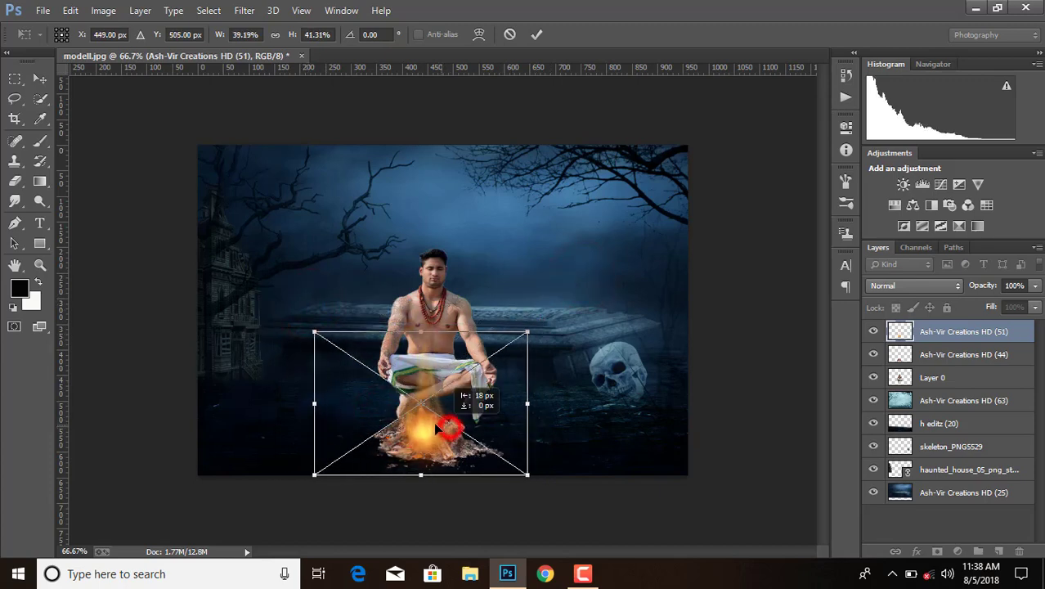
{"action": "left_click_drag", "start_coordinate": [527, 325], "coordinate": [538, 305]}
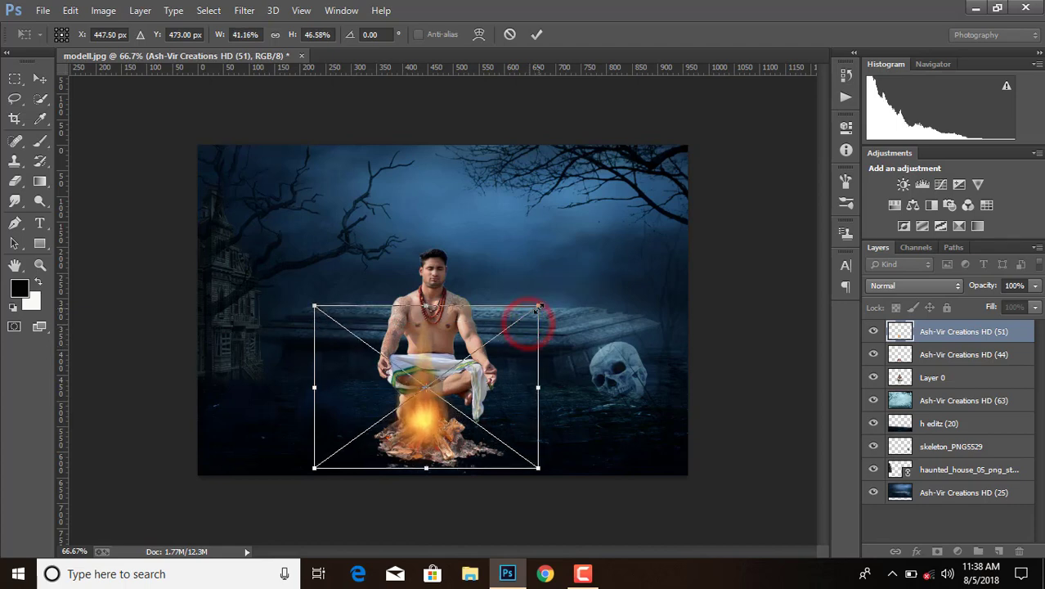
{"action": "left_click_drag", "start_coordinate": [425, 423], "coordinate": [444, 398]}
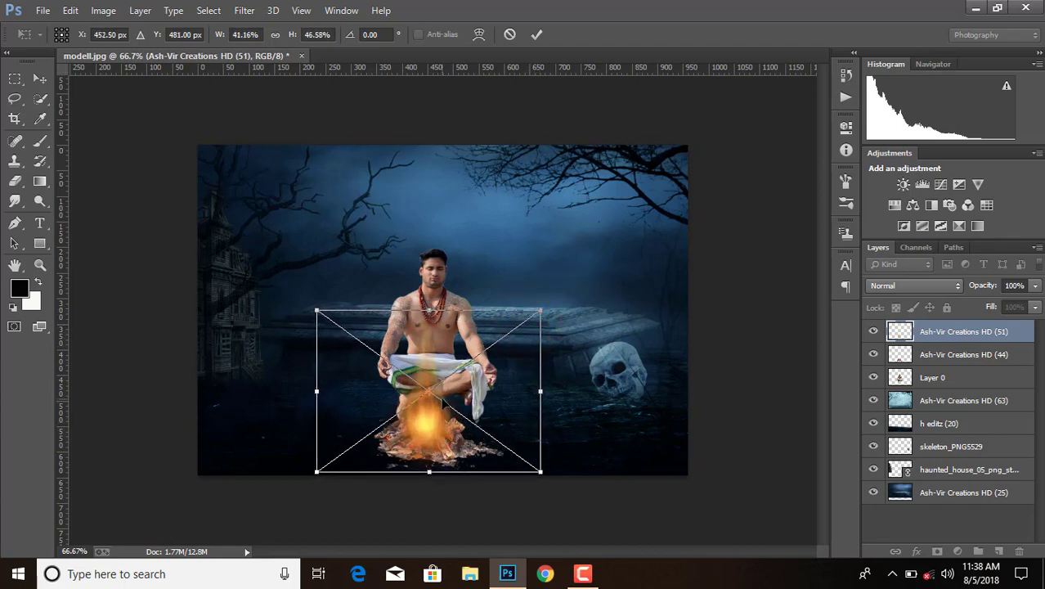
{"action": "left_click", "coordinate": [535, 35]}
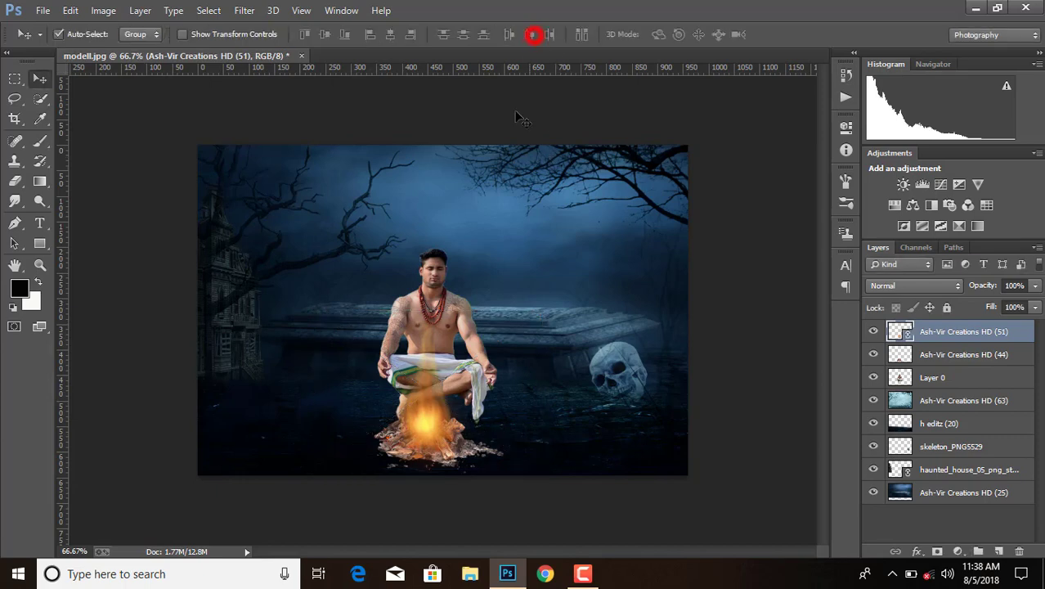
- Merge the flame glow and logs layers into one fire layer
{"action": "left_click", "coordinate": [944, 355], "text": "ctrl"}
{"action": "right_click", "coordinate": [948, 354]}
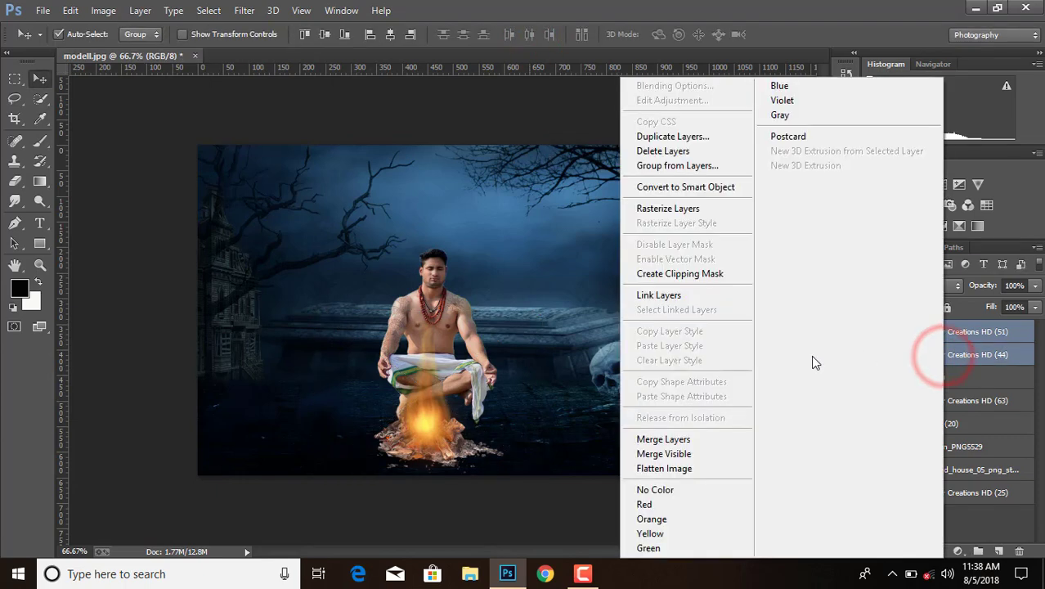
{"action": "left_click", "coordinate": [660, 441]}
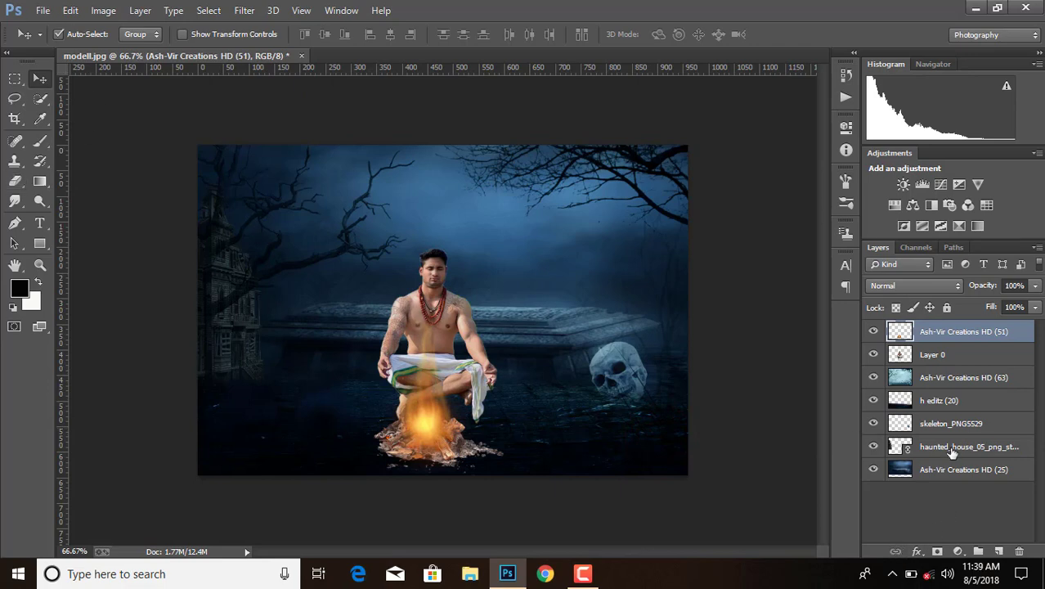
- Merge the skull, haunted house and background layers into h editz (20), then select it
{"action": "left_click", "coordinate": [953, 451]}
{"action": "left_click", "coordinate": [873, 446]}
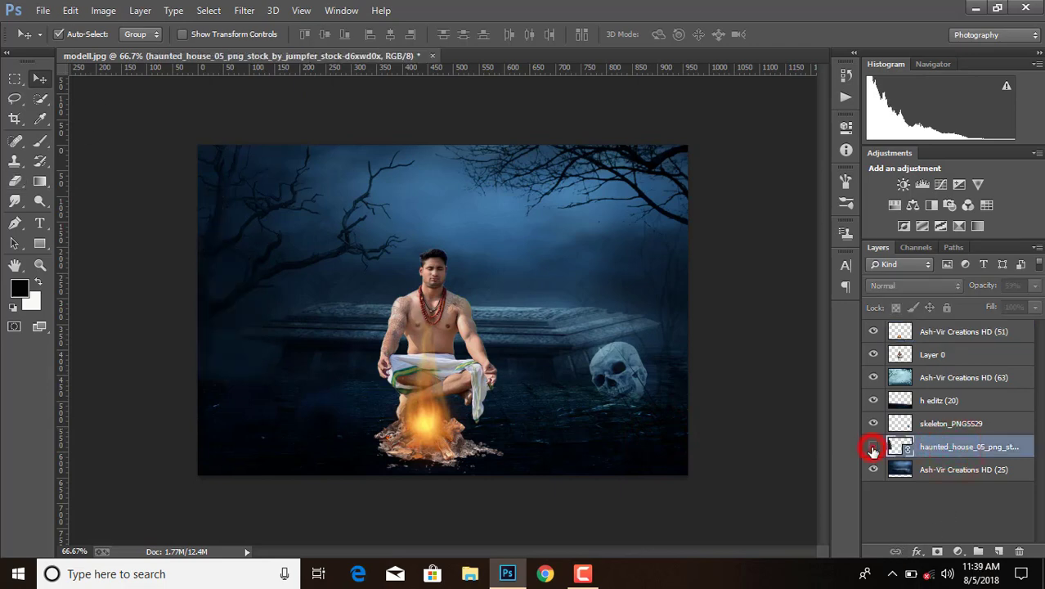
{"action": "left_click", "coordinate": [950, 472]}
{"action": "left_click", "coordinate": [950, 448], "text": "ctrl"}
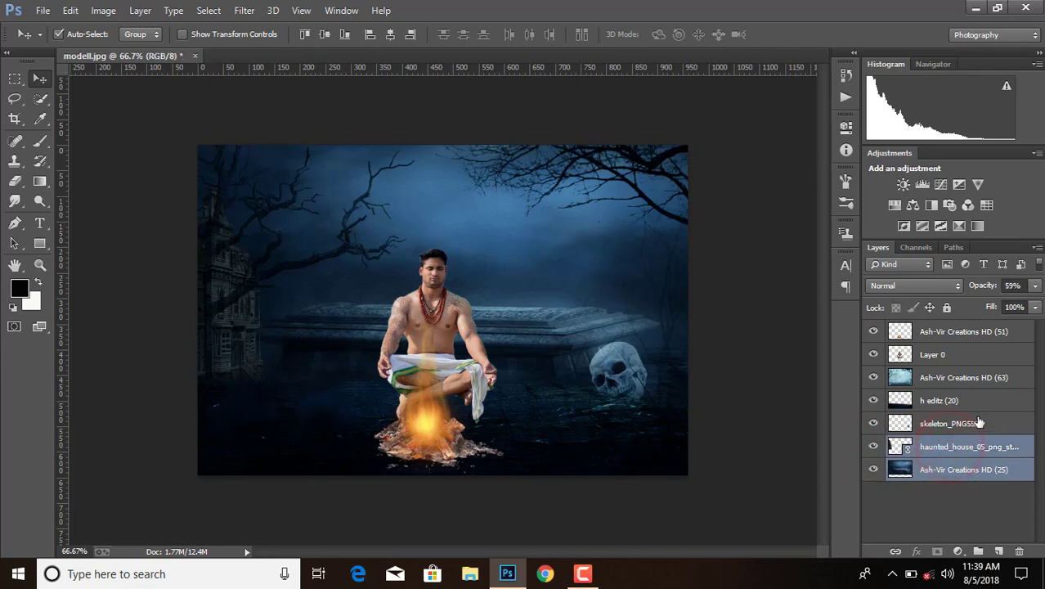
{"action": "left_click", "coordinate": [951, 400], "text": "ctrl"}
{"action": "left_click", "coordinate": [948, 427], "text": "ctrl"}
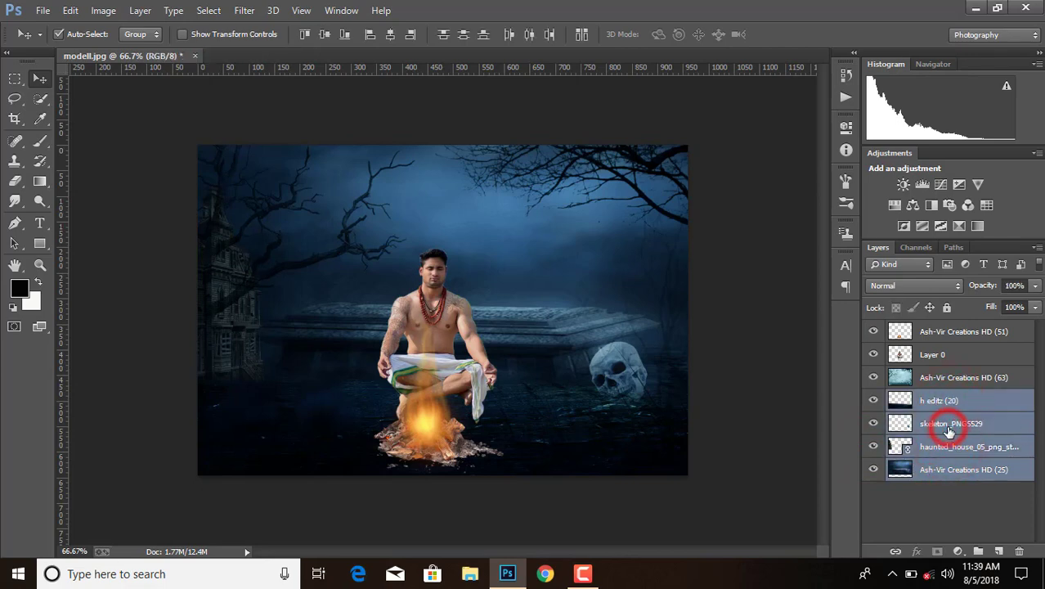
{"action": "right_click", "coordinate": [949, 425]}
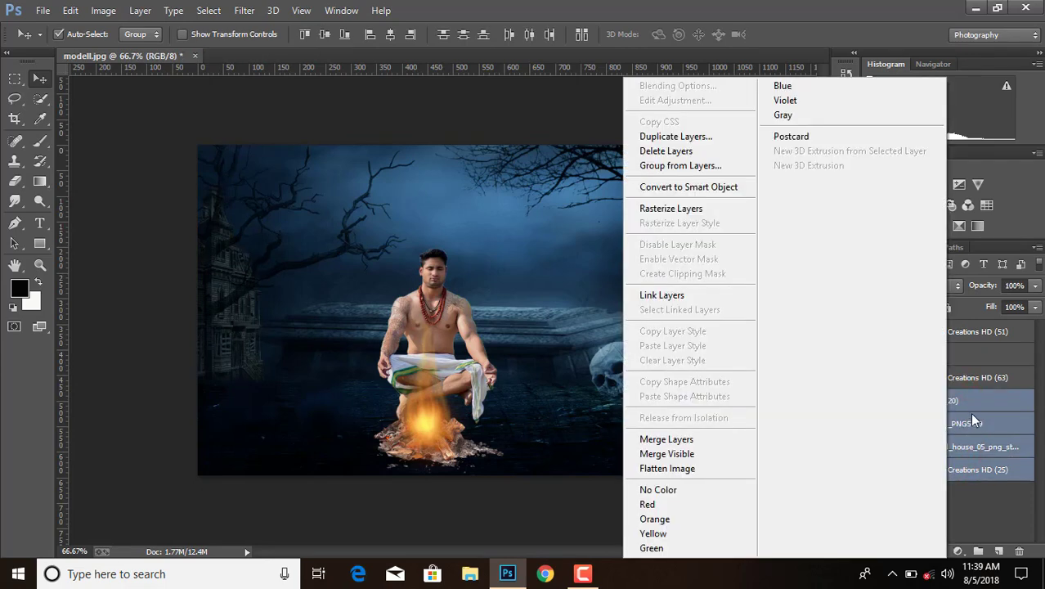
{"action": "left_click", "coordinate": [725, 441]}
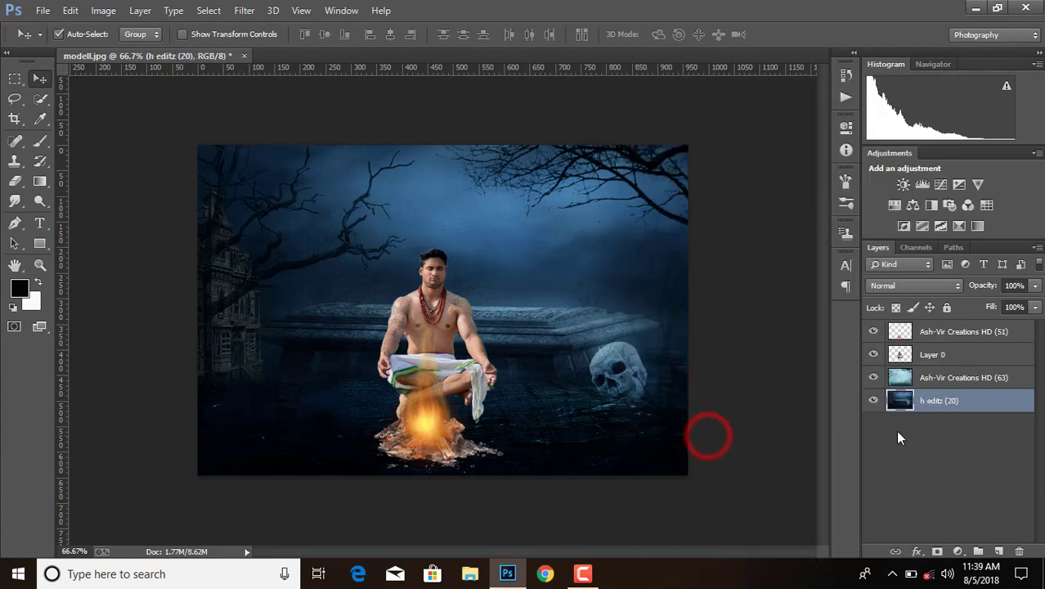
{"action": "left_click", "coordinate": [963, 360]}
{"action": "left_click", "coordinate": [953, 401]}
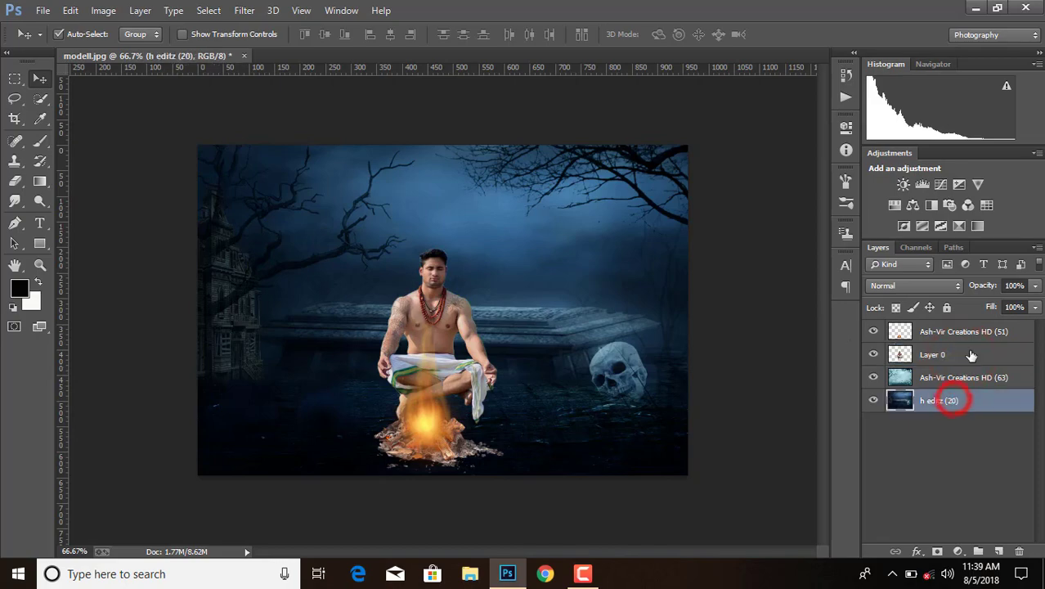
- Place the hanging cauldron image, scaled down and set at the lower left beside the man
{"action": "left_click", "coordinate": [41, 10]}
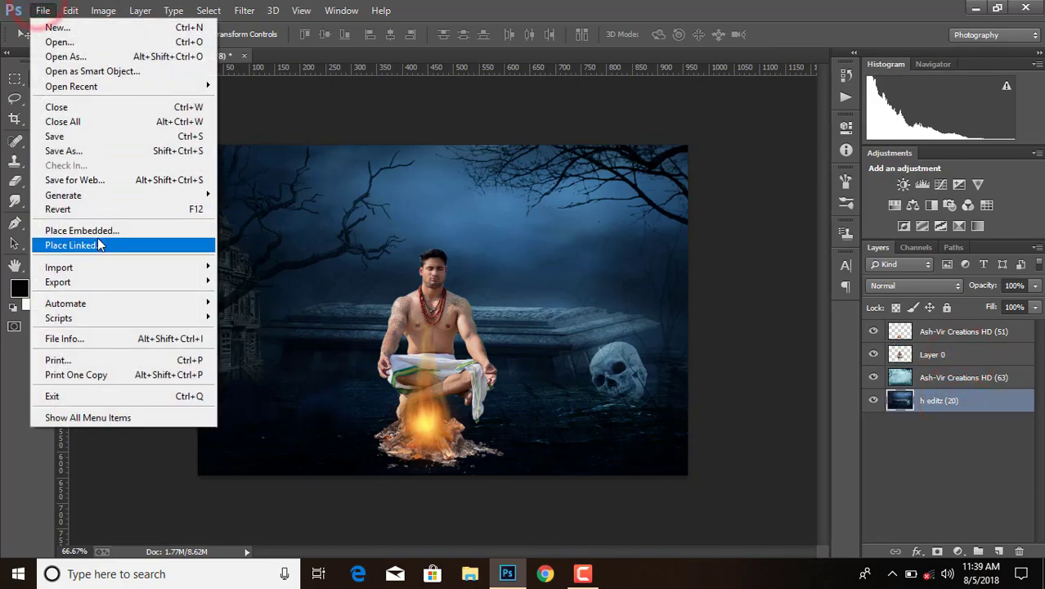
{"action": "left_click", "coordinate": [97, 238]}
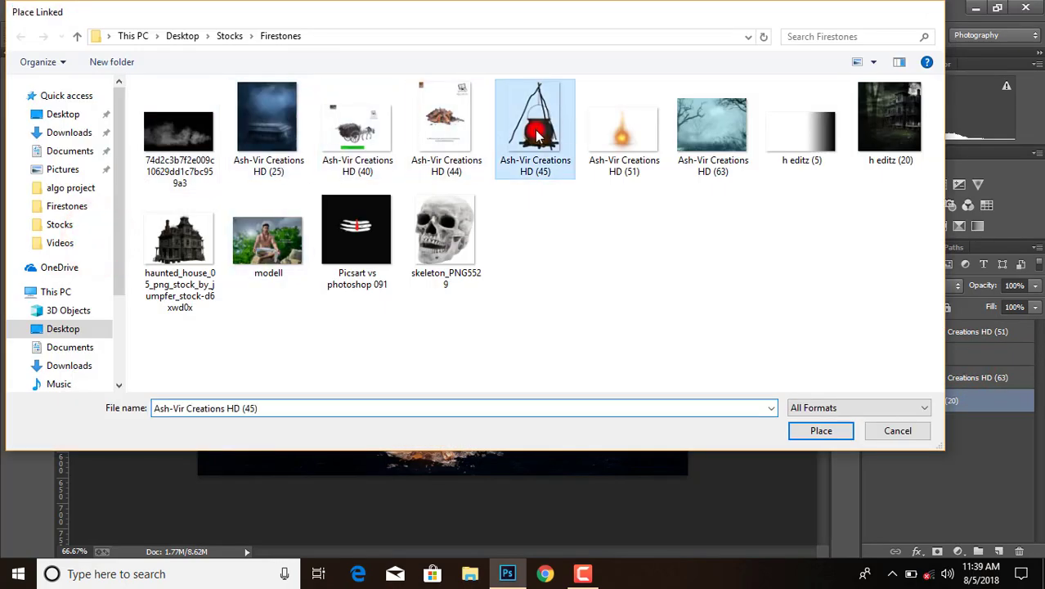
{"action": "double_click", "coordinate": [534, 123]}
{"action": "left_click_drag", "start_coordinate": [561, 147], "coordinate": [431, 325]}
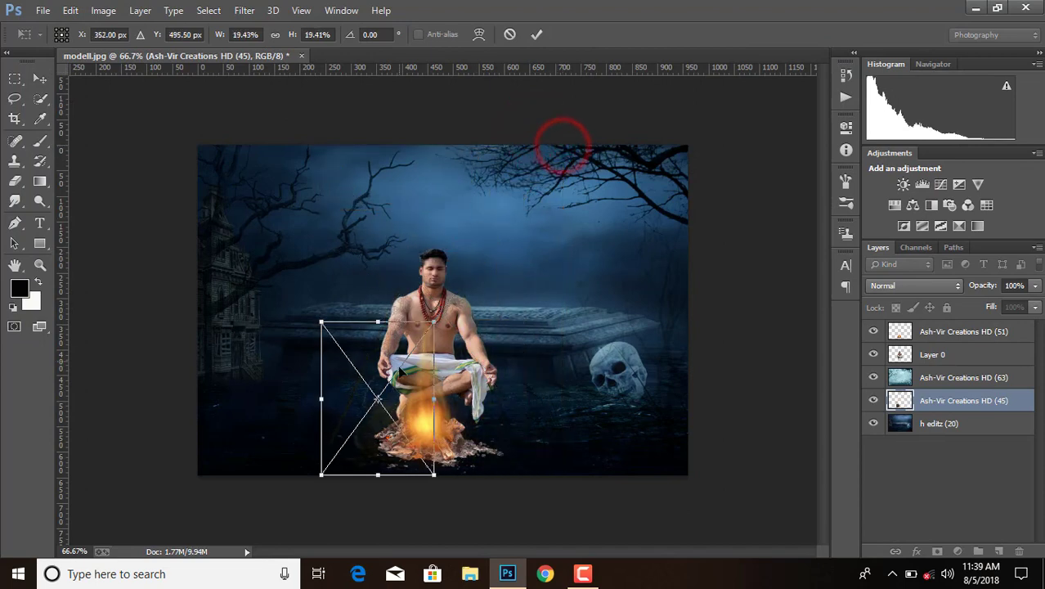
{"action": "left_click_drag", "start_coordinate": [398, 406], "coordinate": [302, 384]}
{"action": "left_click_drag", "start_coordinate": [338, 306], "coordinate": [327, 342]}
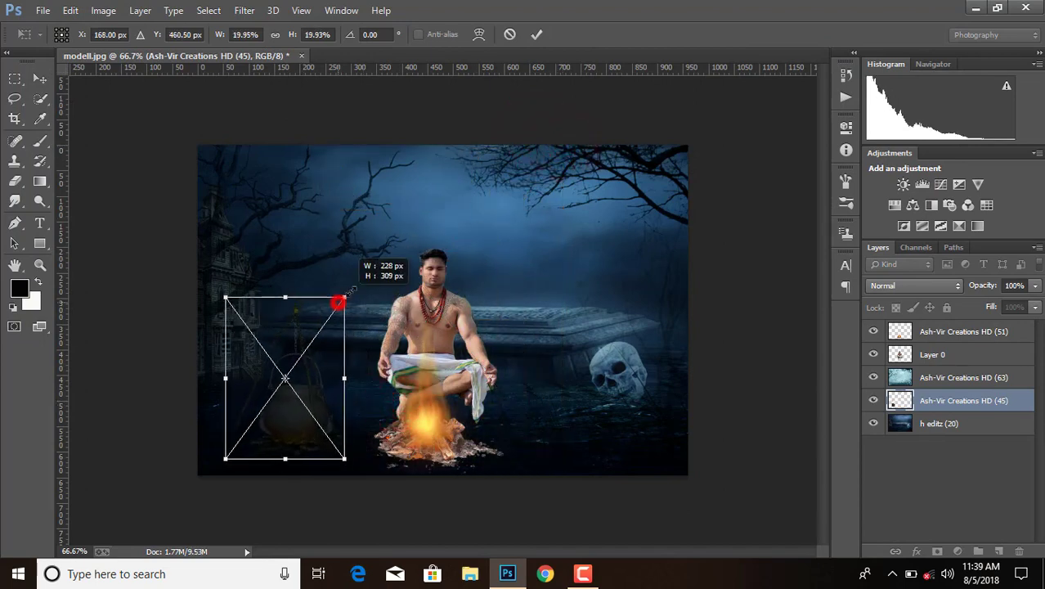
{"action": "left_click_drag", "start_coordinate": [270, 396], "coordinate": [286, 408]}
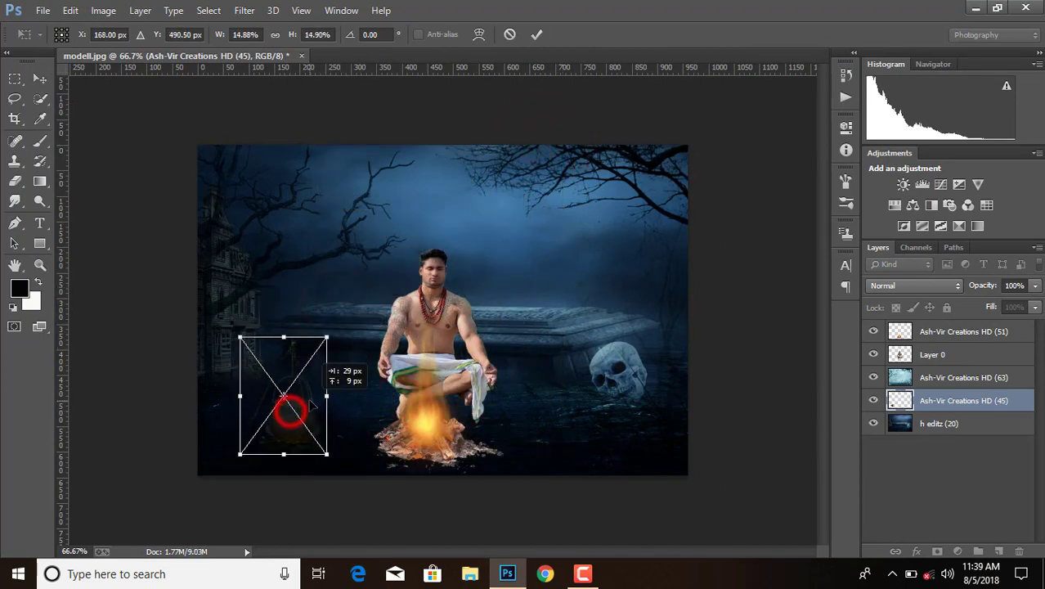
{"action": "left_click_drag", "start_coordinate": [326, 456], "coordinate": [314, 439]}
{"action": "left_click_drag", "start_coordinate": [291, 392], "coordinate": [303, 401]}
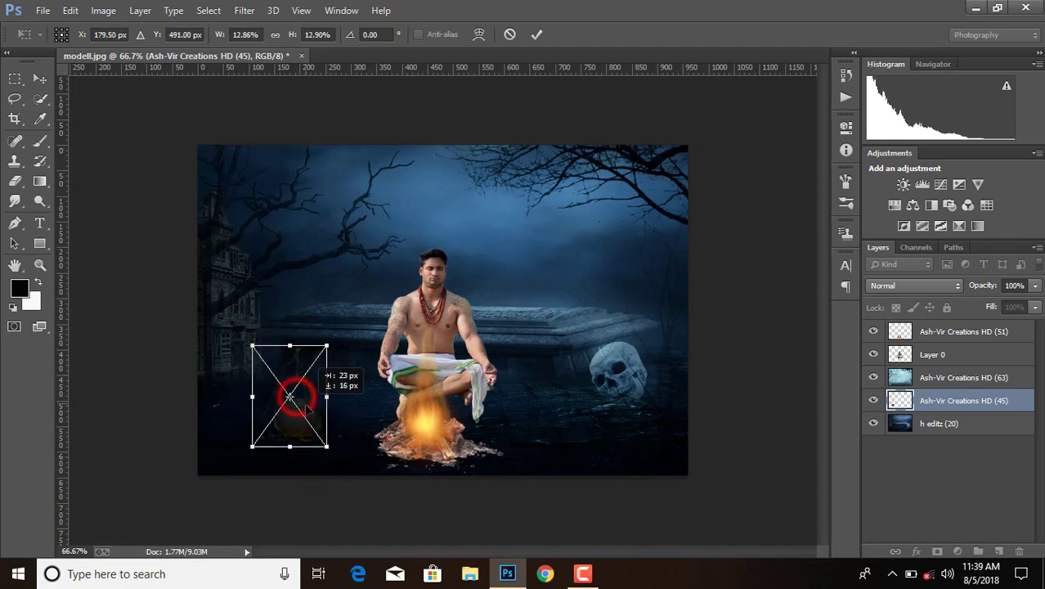
{"action": "left_click", "coordinate": [533, 36]}
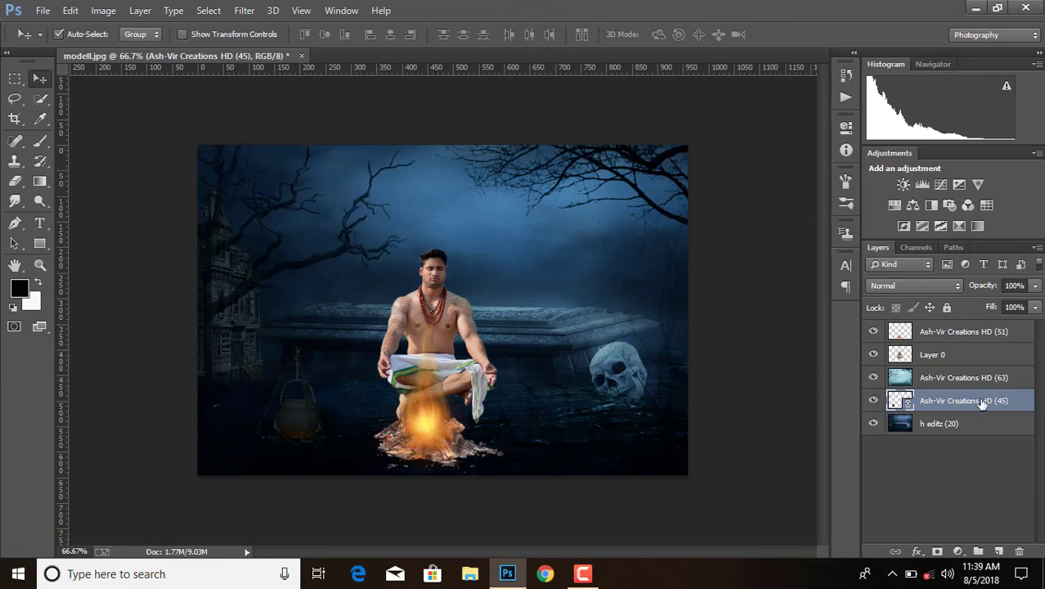
- Bring the cauldron layer to the top, and enlarge the man to 111%, lowering him slightly
{"action": "left_click_drag", "start_coordinate": [1022, 402], "coordinate": [1013, 327]}
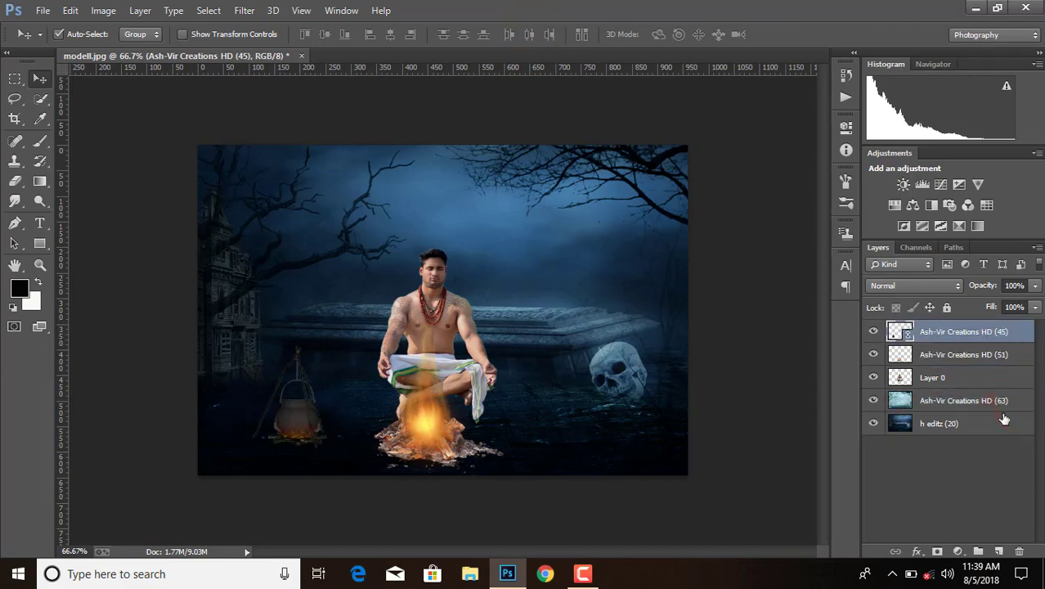
{"action": "left_click", "coordinate": [968, 377]}
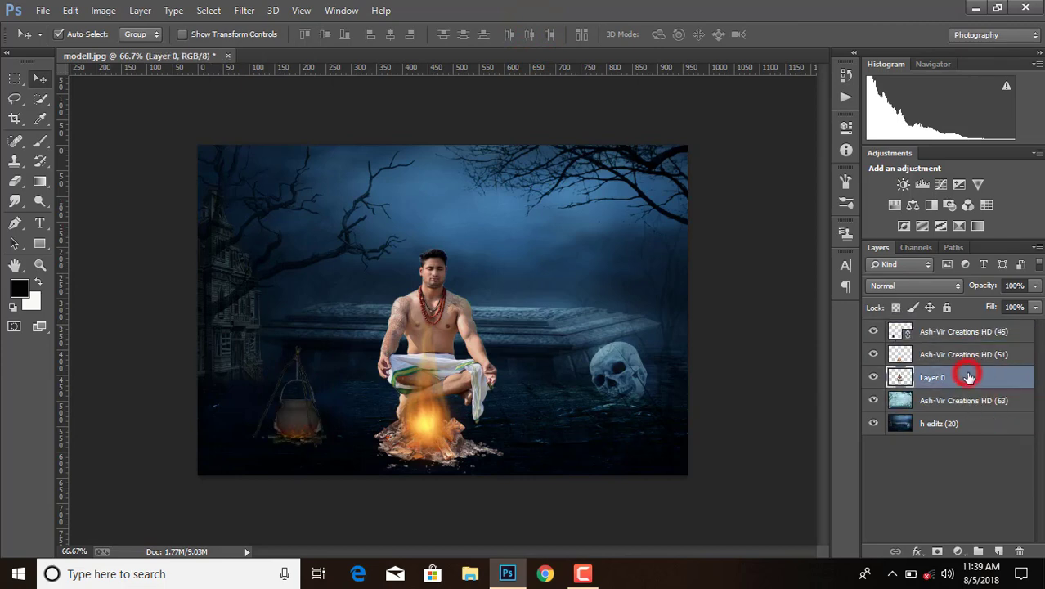
{"action": "key", "text": "ctrl+t"}
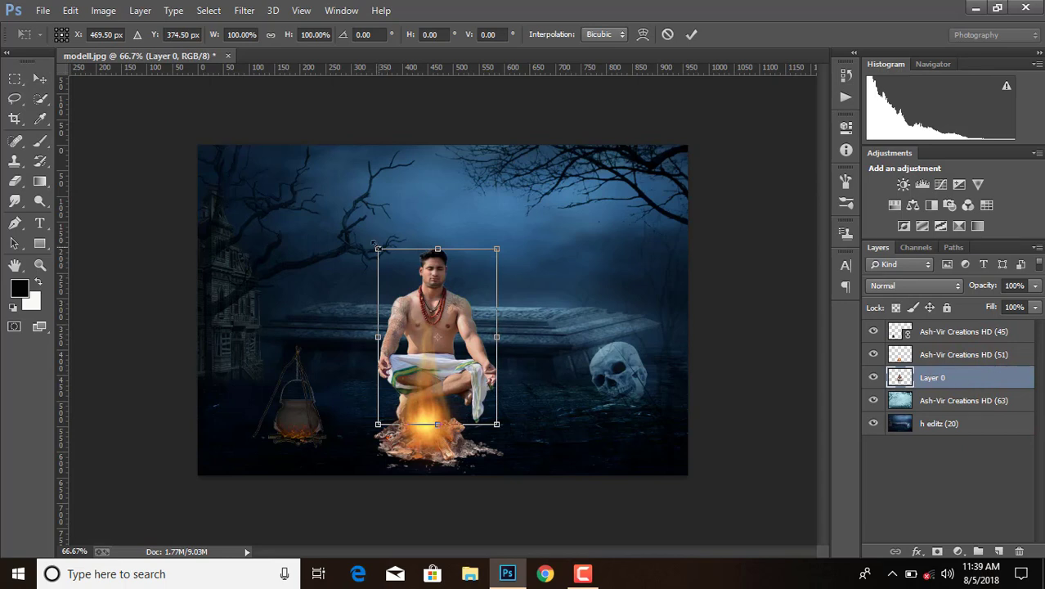
{"action": "left_click_drag", "start_coordinate": [378, 249], "coordinate": [361, 231]}
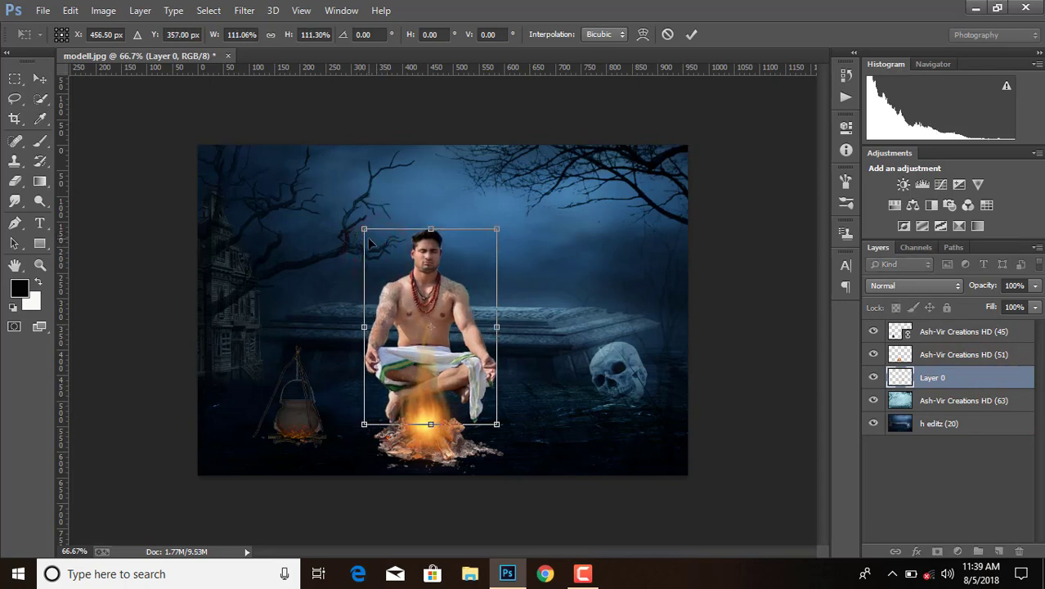
{"action": "key", "text": "Down"}
{"action": "key", "text": "Down"}
{"action": "key", "text": "Down"}
{"action": "key", "text": "Down"}
{"action": "key", "text": "Down"}
{"action": "key", "text": "Down"}
{"action": "key", "text": "Down"}
{"action": "key", "text": "Down"}
{"action": "key", "text": "Down"}
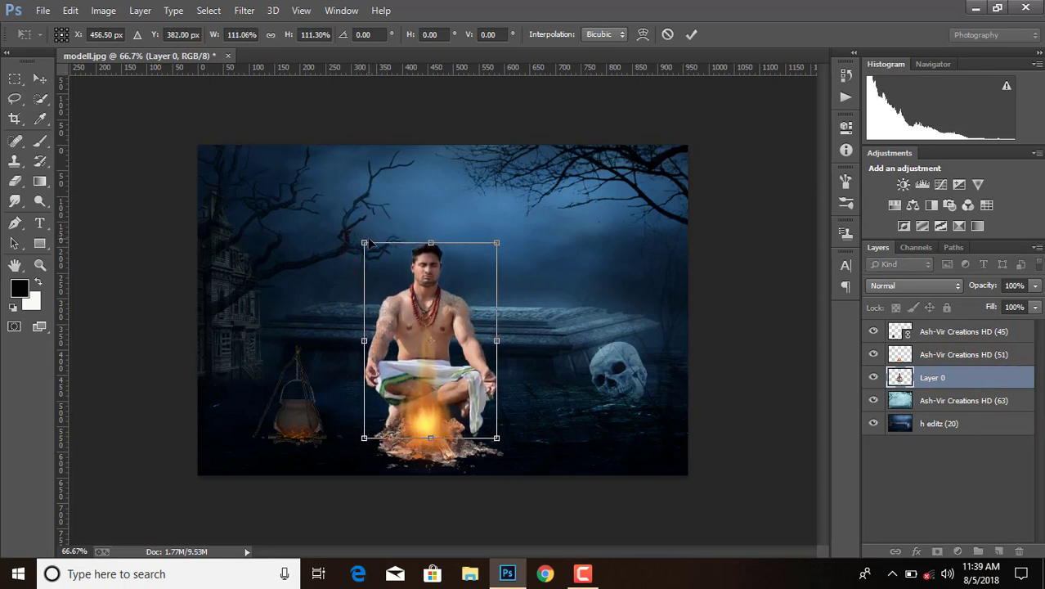
{"action": "key", "text": "Down"}
{"action": "key", "text": "Down"}
{"action": "left_click", "coordinate": [691, 33]}
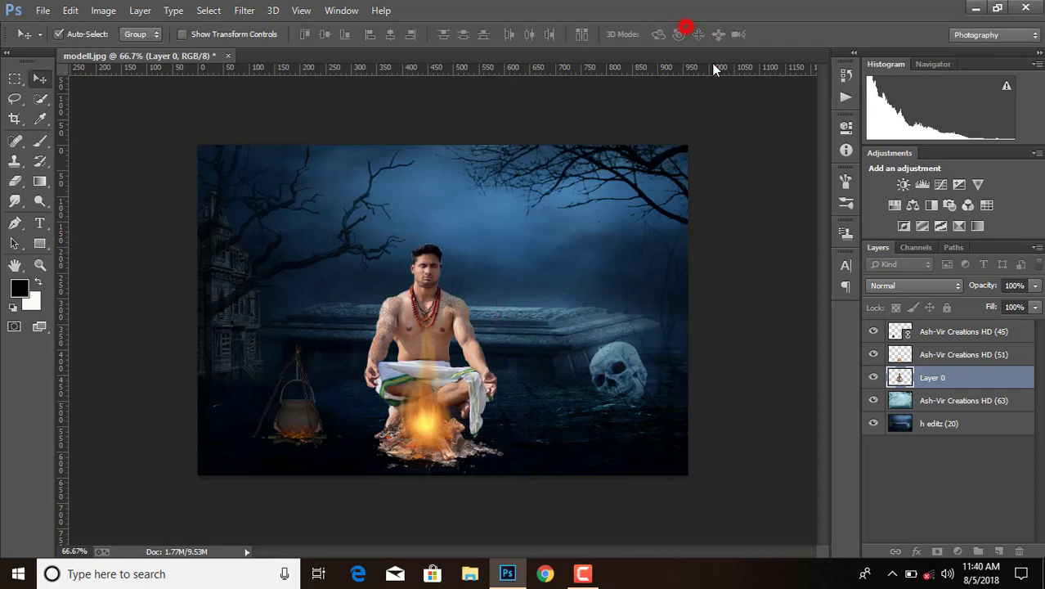
- Nudge the fire layer two steps up and two steps left under the man
{"action": "left_click", "coordinate": [944, 334]}
{"action": "left_click", "coordinate": [940, 355]}
{"action": "key", "text": "ctrl+t"}
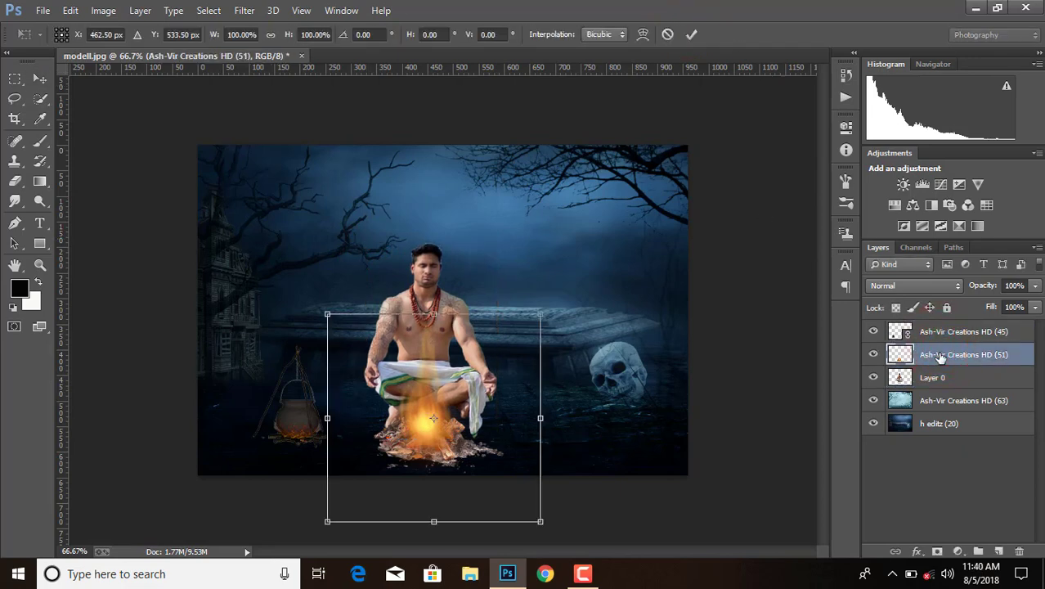
{"action": "key", "text": "Up"}
{"action": "key", "text": "Up"}
{"action": "key", "text": "Up"}
{"action": "key", "text": "Up"}
{"action": "key", "text": "Up"}
{"action": "key", "text": "Up"}
{"action": "key", "text": "Up"}
{"action": "key", "text": "Up"}
{"action": "key", "text": "Up"}
{"action": "key", "text": "Up"}
{"action": "key", "text": "Up"}
{"action": "key", "text": "Up"}
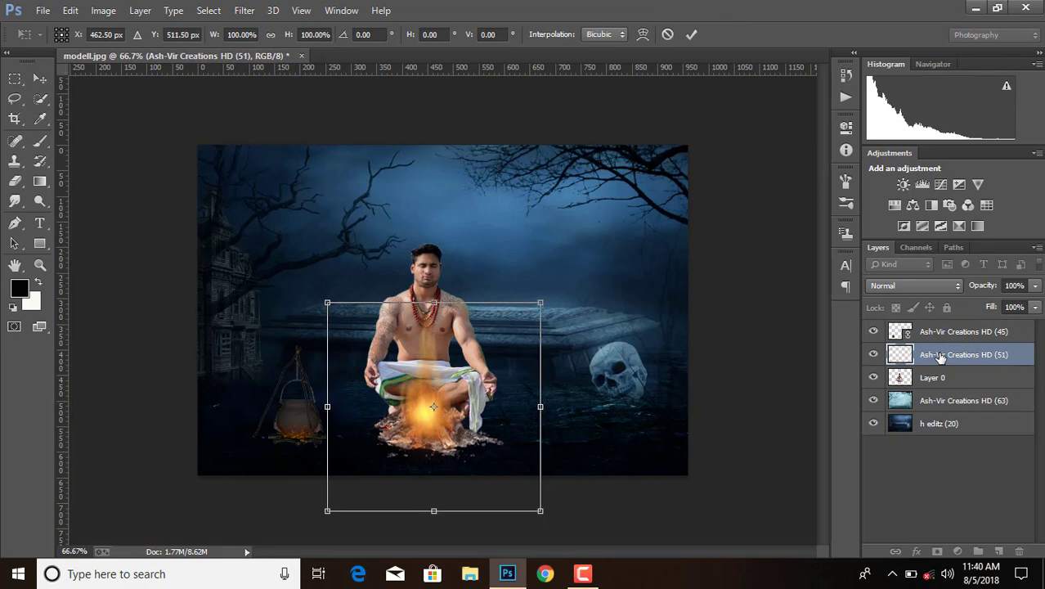
{"action": "key", "text": "Up"}
{"action": "key", "text": "Up"}
{"action": "key", "text": "Up"}
{"action": "key", "text": "Up"}
{"action": "key", "text": "Up"}
{"action": "key", "text": "Up"}
{"action": "key", "text": "Up"}
{"action": "key", "text": "Up"}
{"action": "key", "text": "Up"}
{"action": "key", "text": "Left"}
{"action": "key", "text": "Left"}
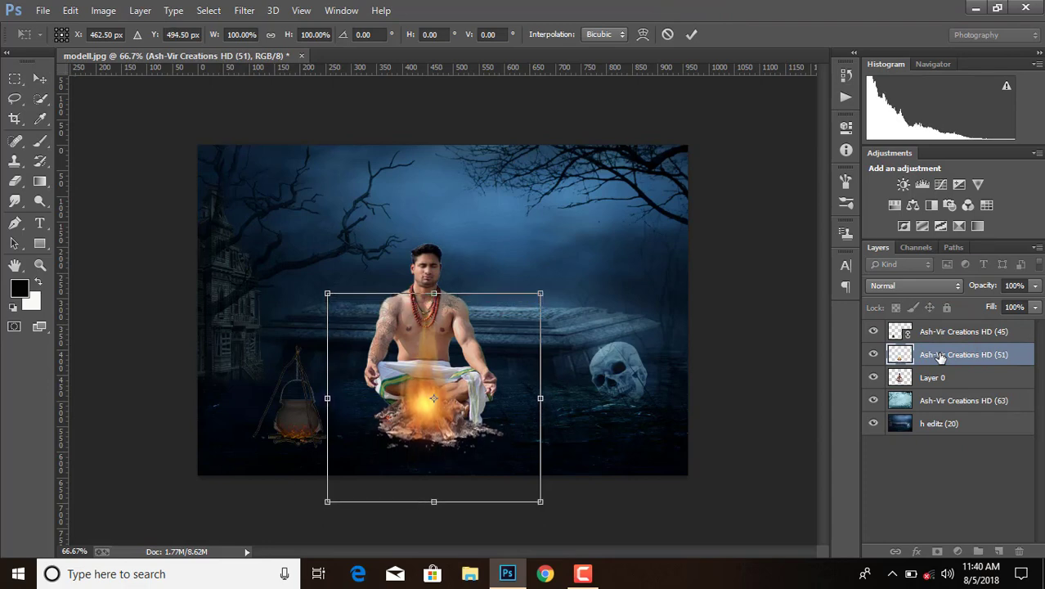
{"action": "key", "text": "Left"}
{"action": "key", "text": "Left"}
{"action": "key", "text": "Left"}
{"action": "key", "text": "Left"}
{"action": "key", "text": "Left"}
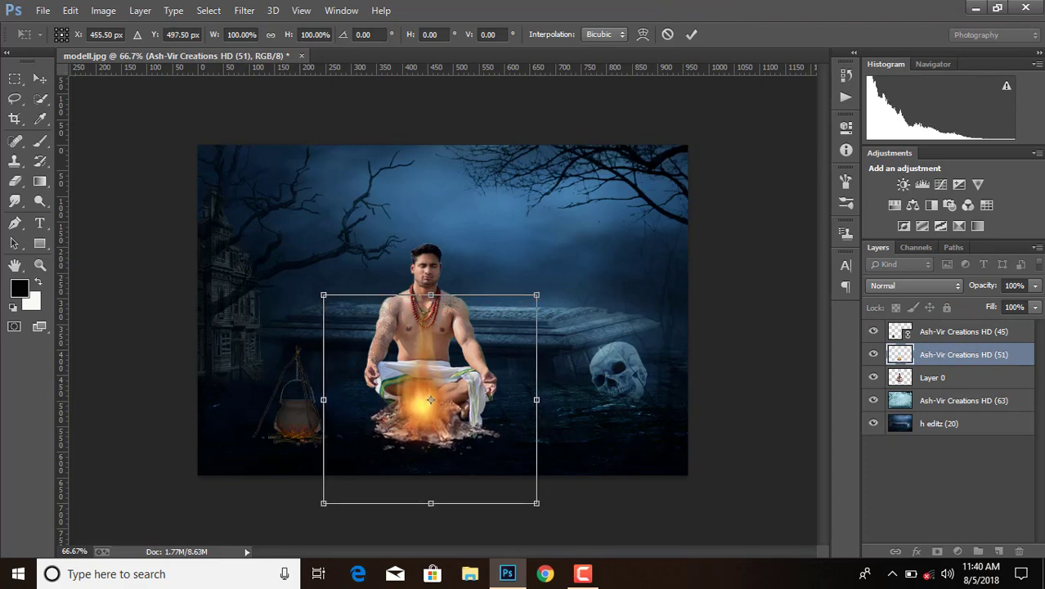
{"action": "left_click", "coordinate": [693, 36]}
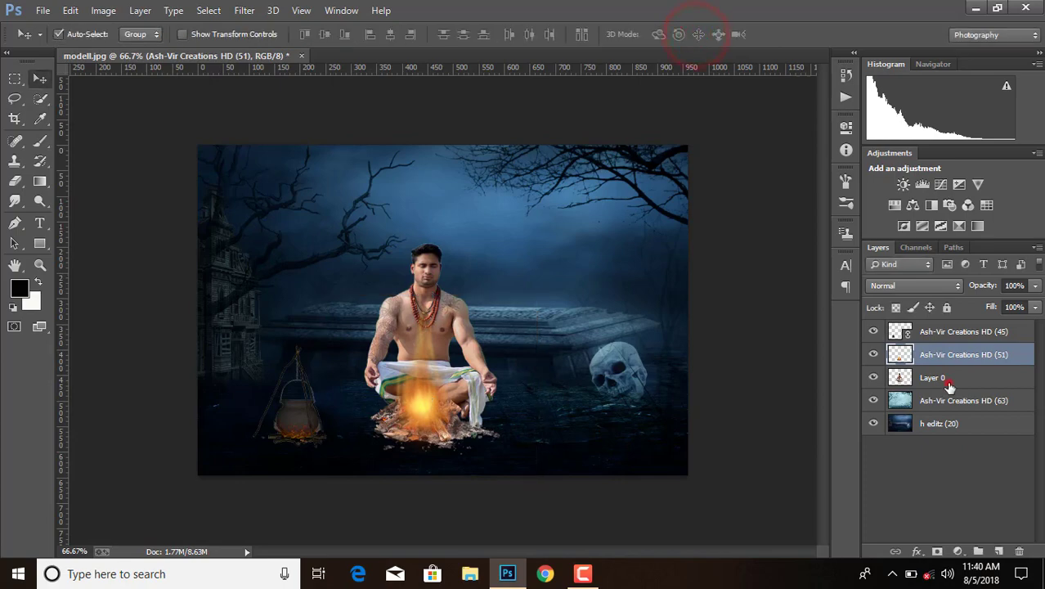
{"action": "left_click", "coordinate": [948, 380]}
{"action": "left_click", "coordinate": [43, 10]}
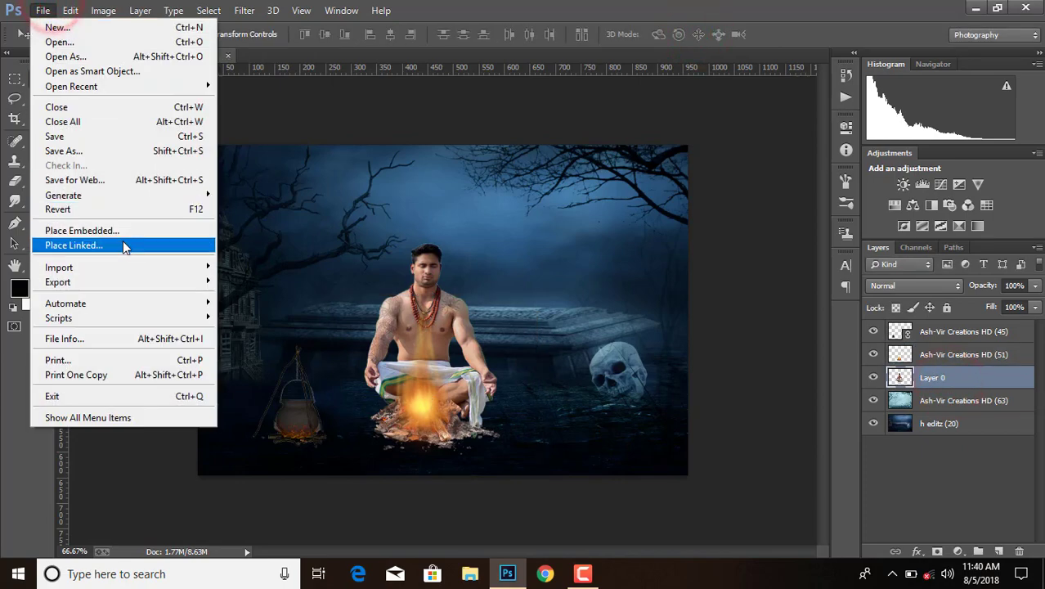
- Place the tilak image with Screen blend mode to drop its black background
{"action": "left_click", "coordinate": [123, 245]}
{"action": "double_click", "coordinate": [357, 234]}
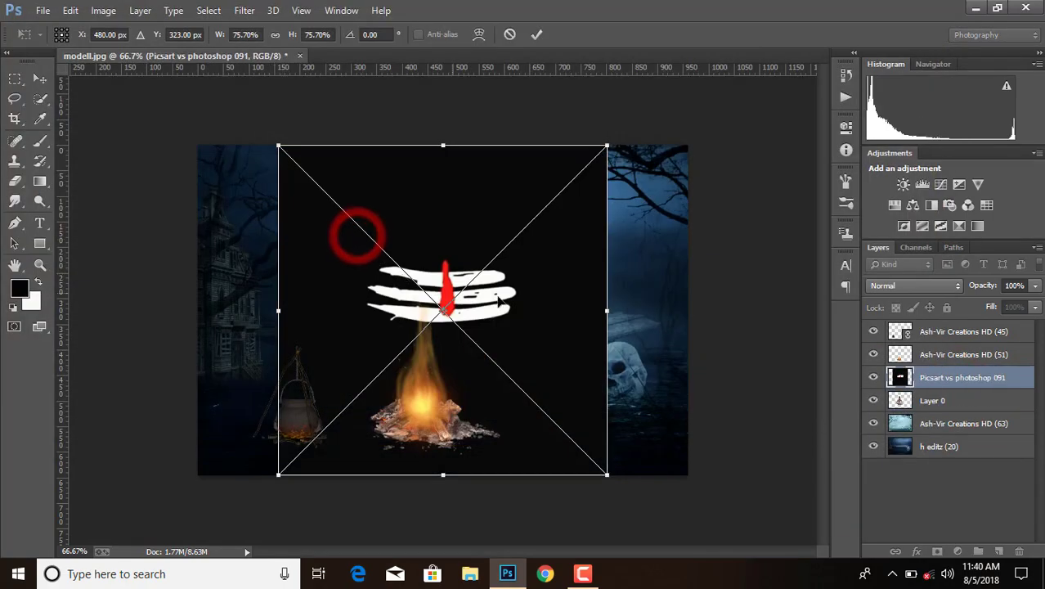
{"action": "left_click", "coordinate": [937, 285]}
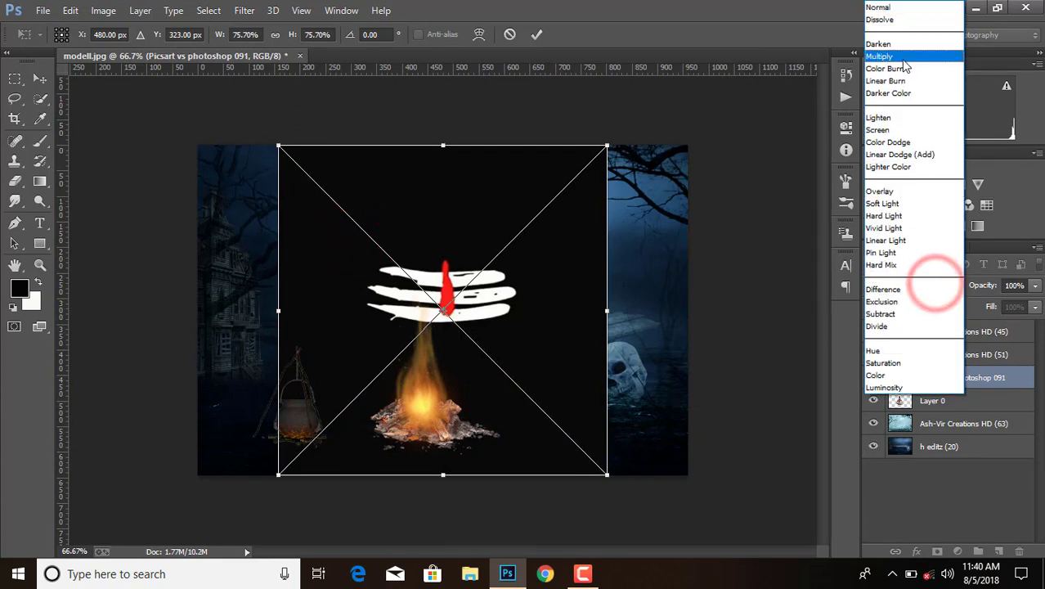
{"action": "left_click", "coordinate": [893, 131]}
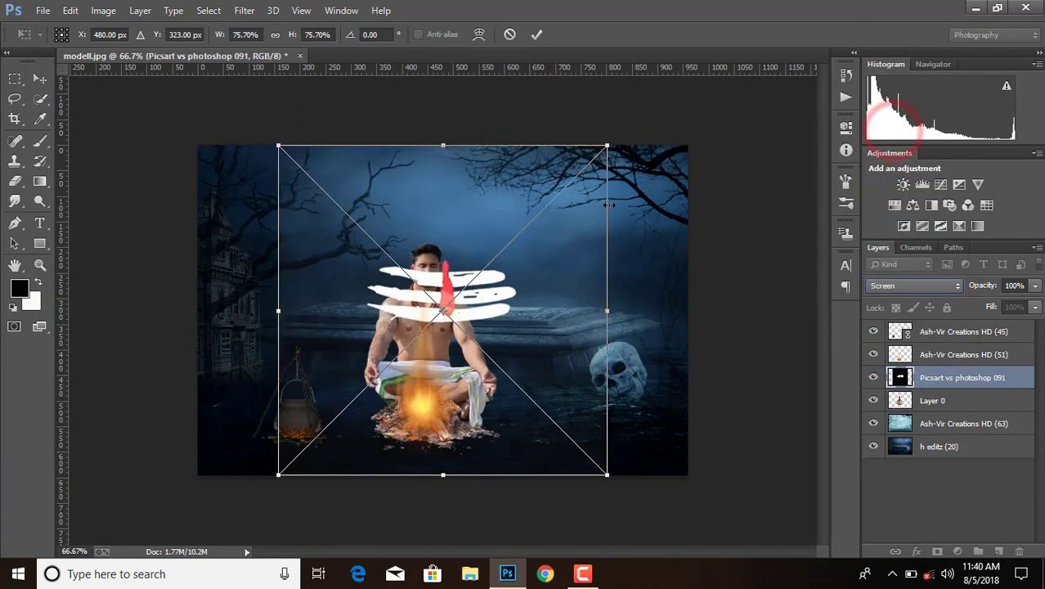
- Shrink the tilak down onto the man's forehead at 100% zoom
{"action": "left_click_drag", "start_coordinate": [607, 146], "coordinate": [563, 219]}
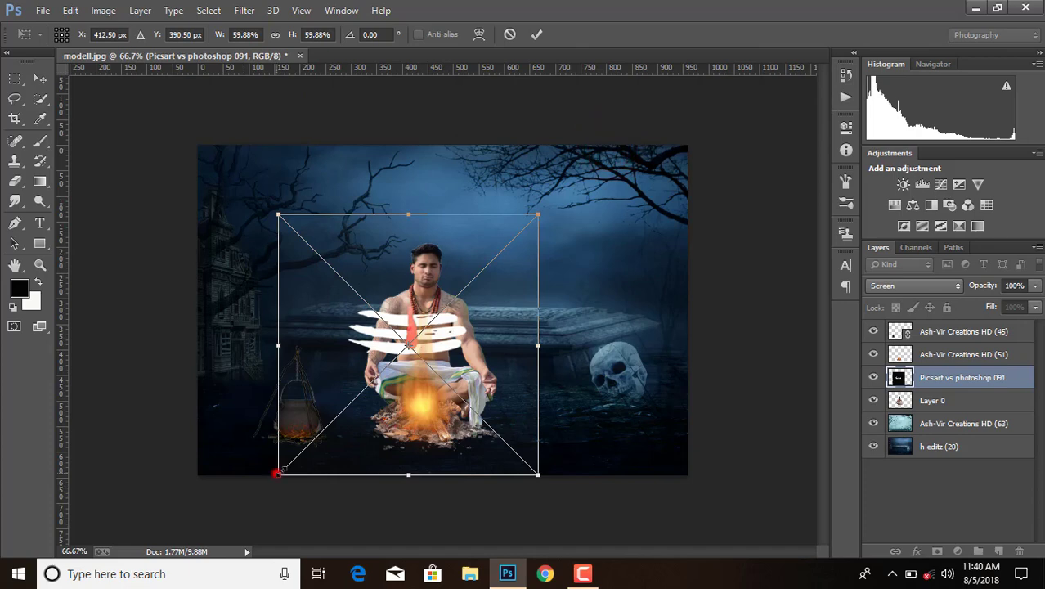
{"action": "left_click_drag", "start_coordinate": [278, 474], "coordinate": [405, 349]}
{"action": "key", "text": "ctrl+plus"}
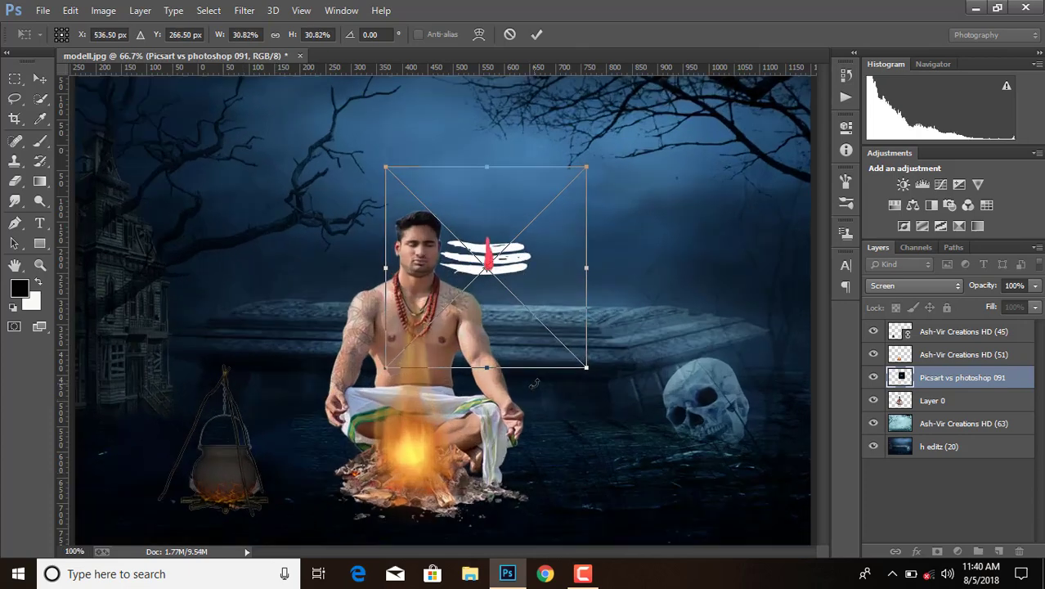
{"action": "mouse_move", "coordinate": [586, 365]}
{"action": "left_mouse_down"}
{"action": "mouse_move", "coordinate": [474, 190]}
{"action": "mouse_move", "coordinate": [457, 193]}
{"action": "mouse_move", "coordinate": [442, 235]}
{"action": "left_mouse_up"}
{"action": "left_click_drag", "start_coordinate": [462, 199], "coordinate": [439, 237]}
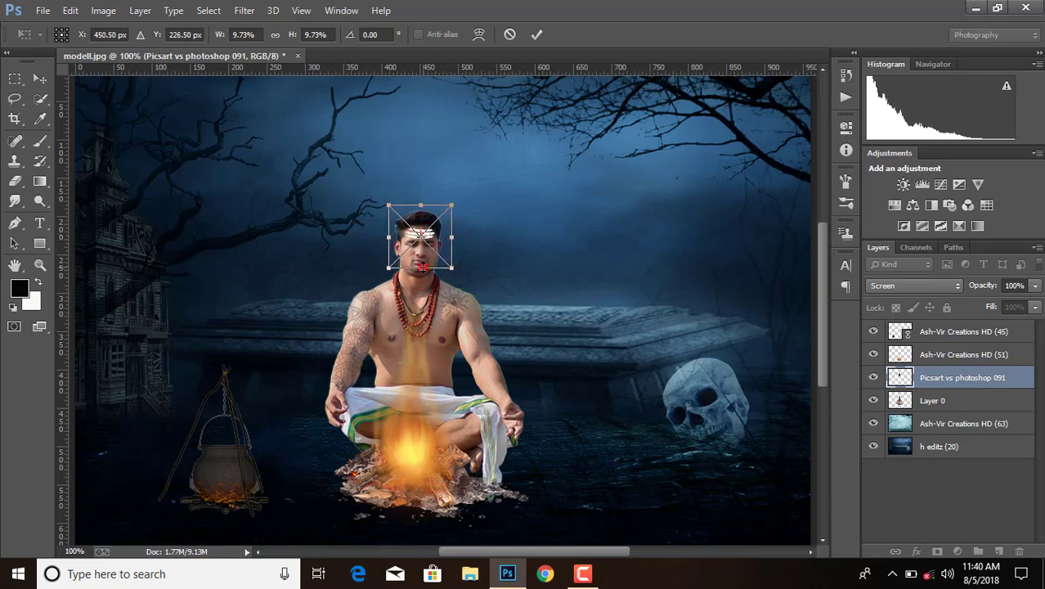
{"action": "left_click_drag", "start_coordinate": [421, 266], "coordinate": [421, 263]}
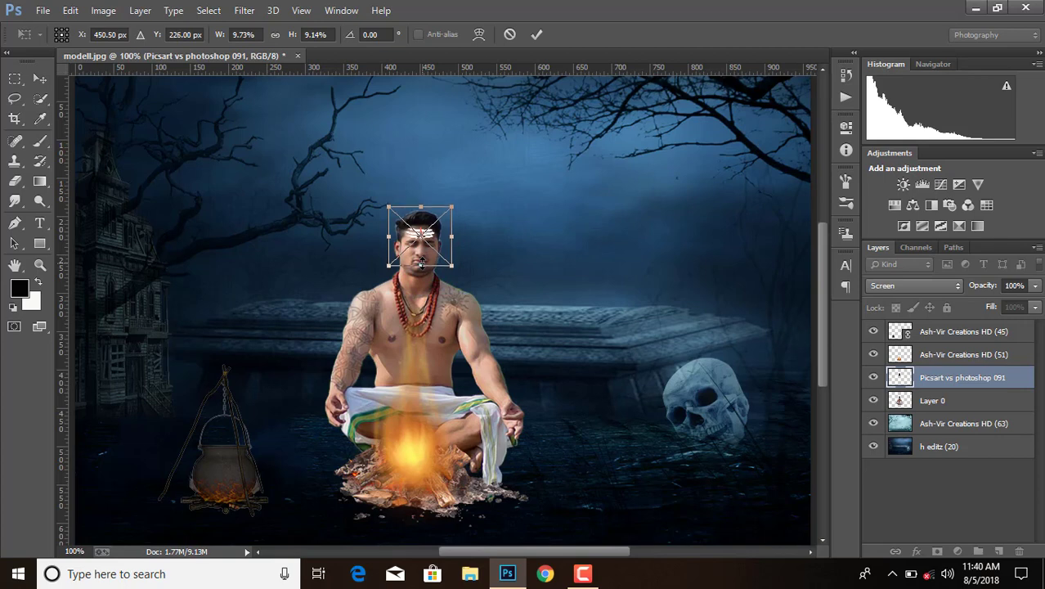
{"action": "left_click", "coordinate": [537, 35]}
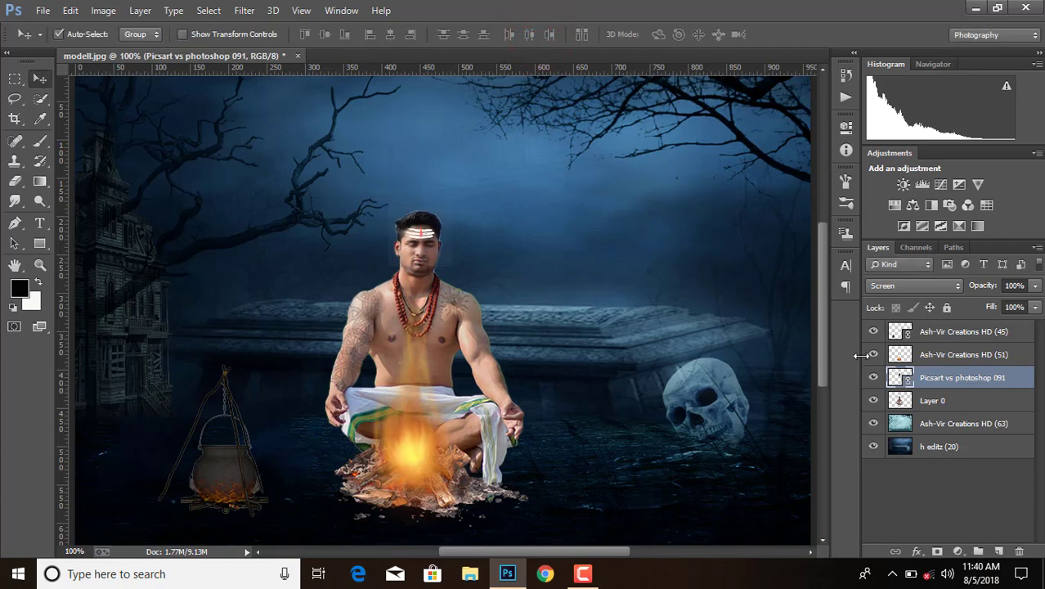
- Fine-tune the tilak's size and position right and up, then zoom back out
{"action": "key", "text": "ctrl+t"}
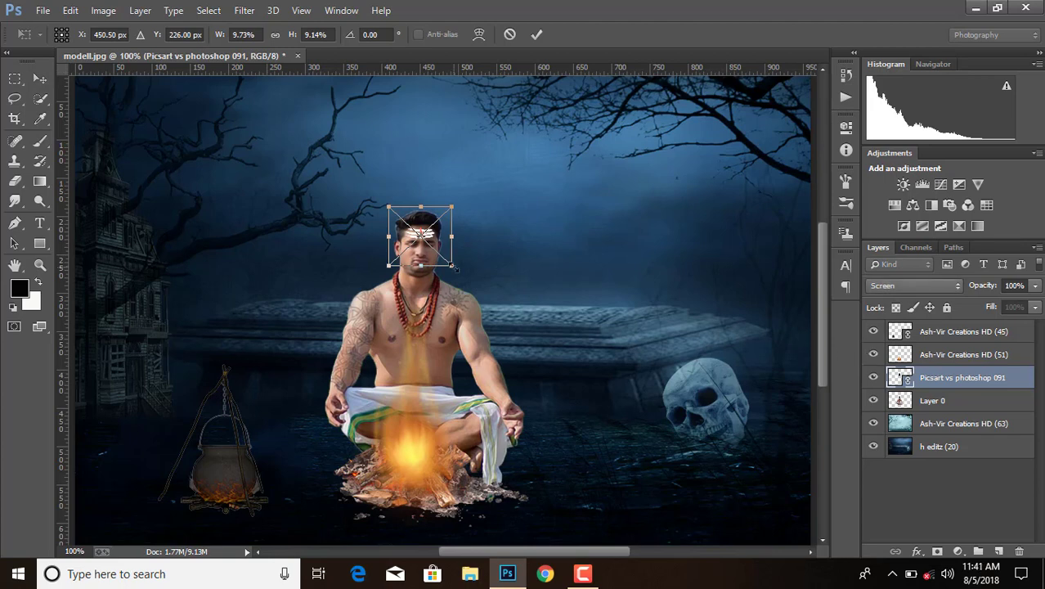
{"action": "left_click_drag", "start_coordinate": [451, 267], "coordinate": [447, 264]}
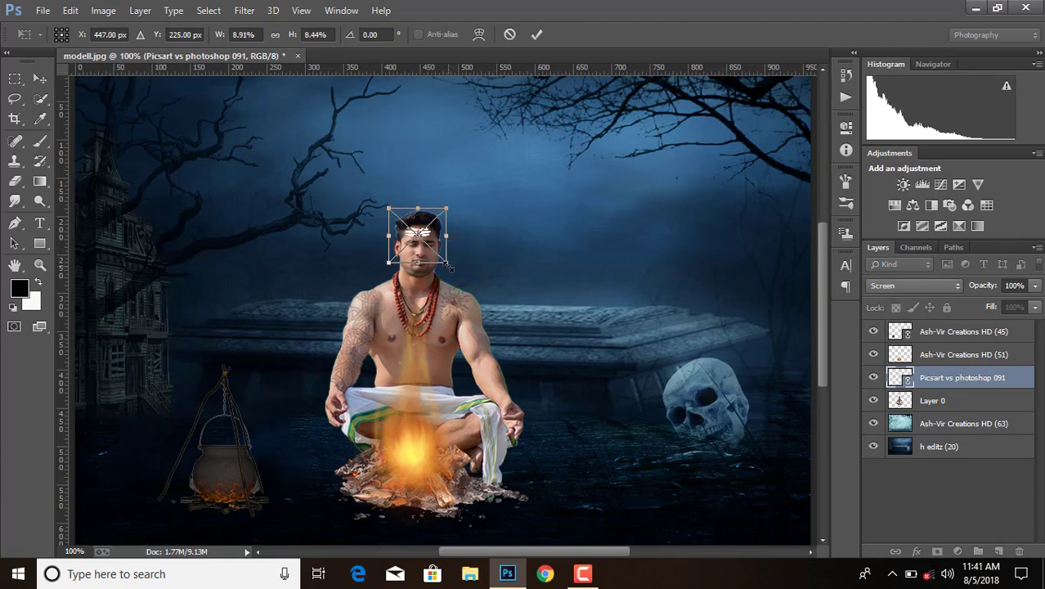
{"action": "key", "text": "Right"}
{"action": "key", "text": "Right"}
{"action": "key", "text": "Right"}
{"action": "key", "text": "Up"}
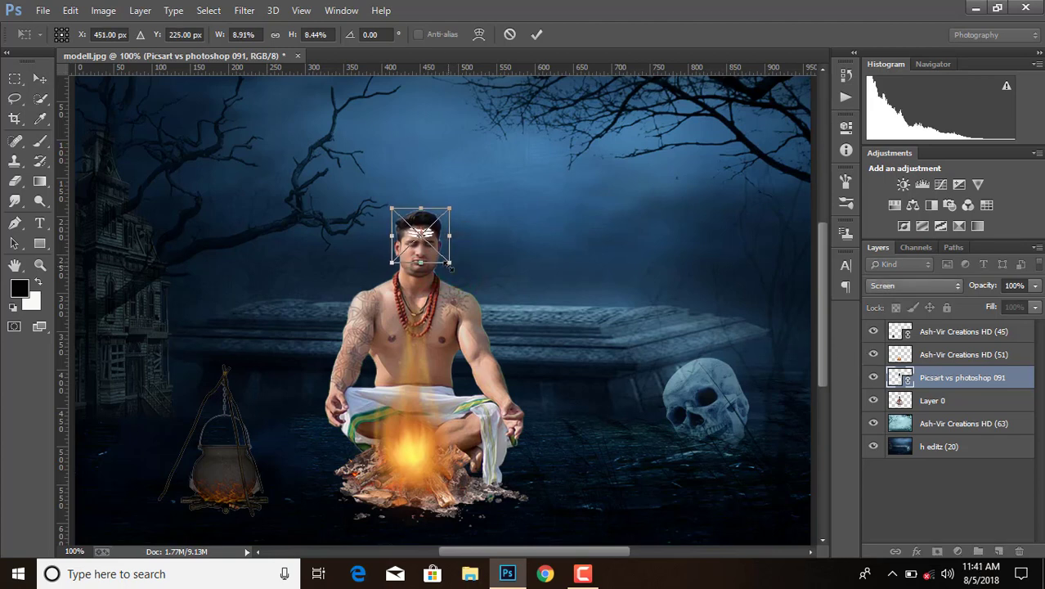
{"action": "left_click", "coordinate": [536, 34]}
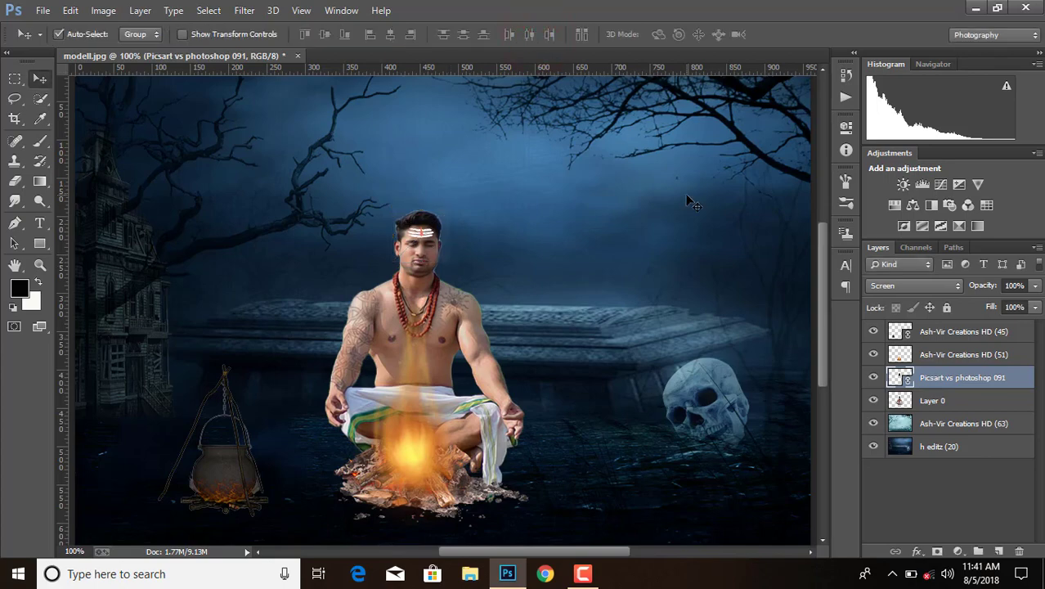
{"action": "key", "text": "ctrl+minus"}
{"action": "key", "text": "ctrl+plus"}
{"action": "key", "text": "ctrl+minus"}
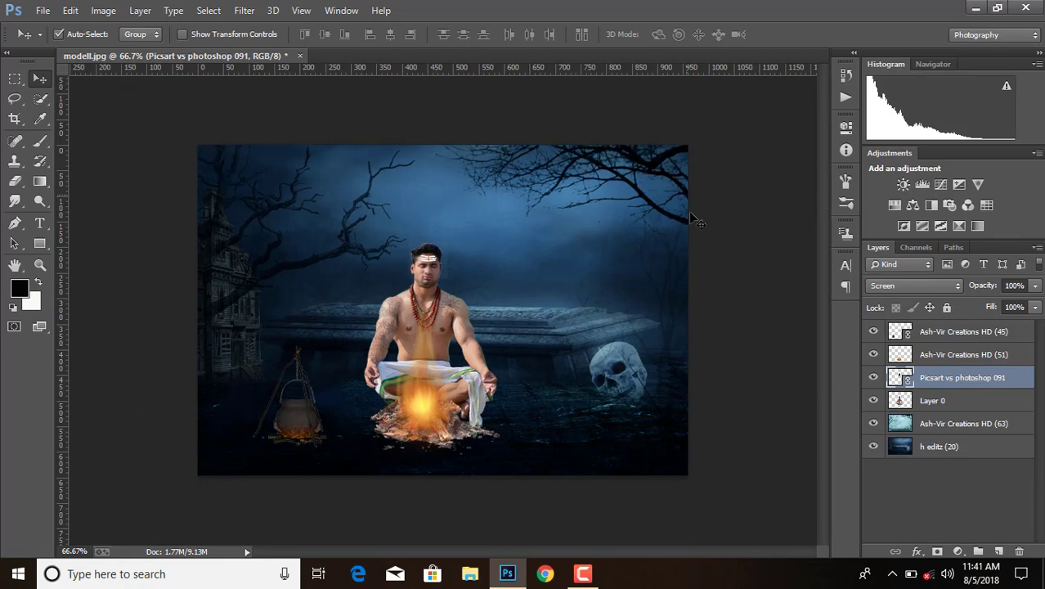
- Try merging the tilak into Layer 0 with Multiply, then step back twice to undo it
{"action": "left_click", "coordinate": [953, 400], "text": "ctrl"}
{"action": "right_click", "coordinate": [972, 400]}
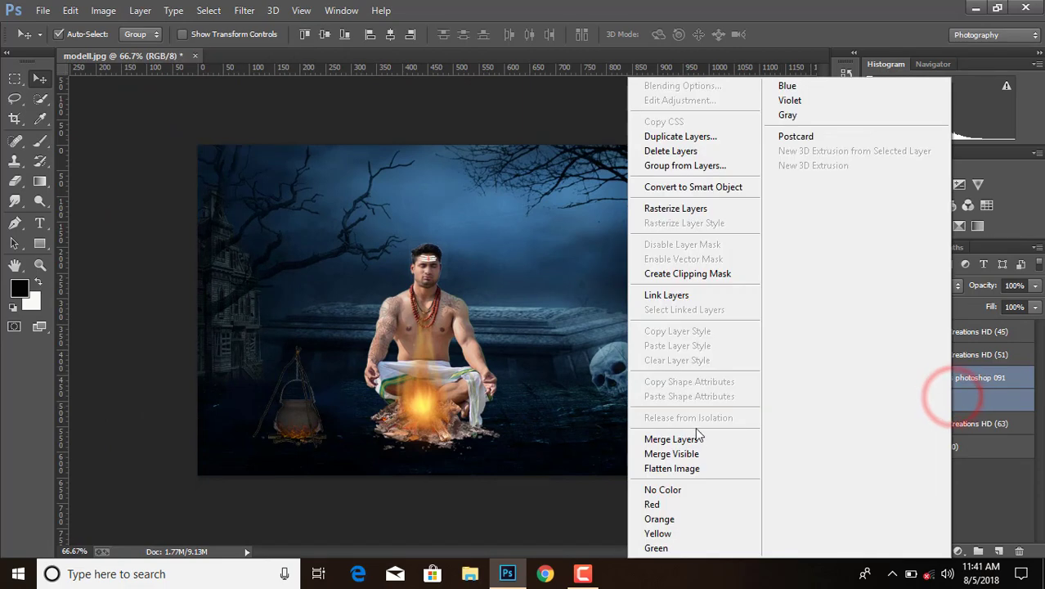
{"action": "left_click", "coordinate": [695, 430]}
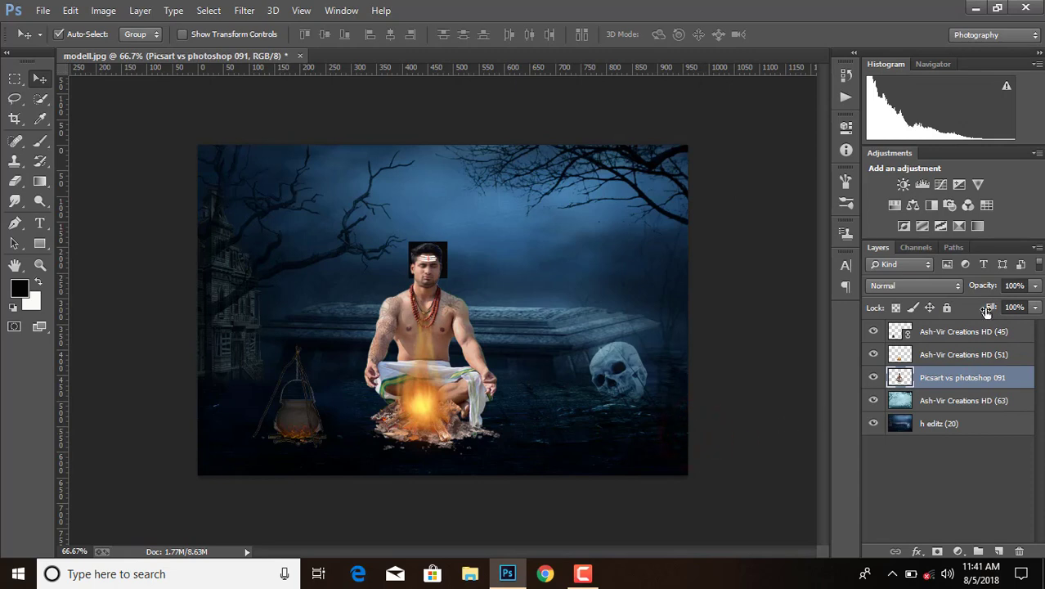
{"action": "left_click", "coordinate": [936, 286]}
{"action": "left_click", "coordinate": [897, 60]}
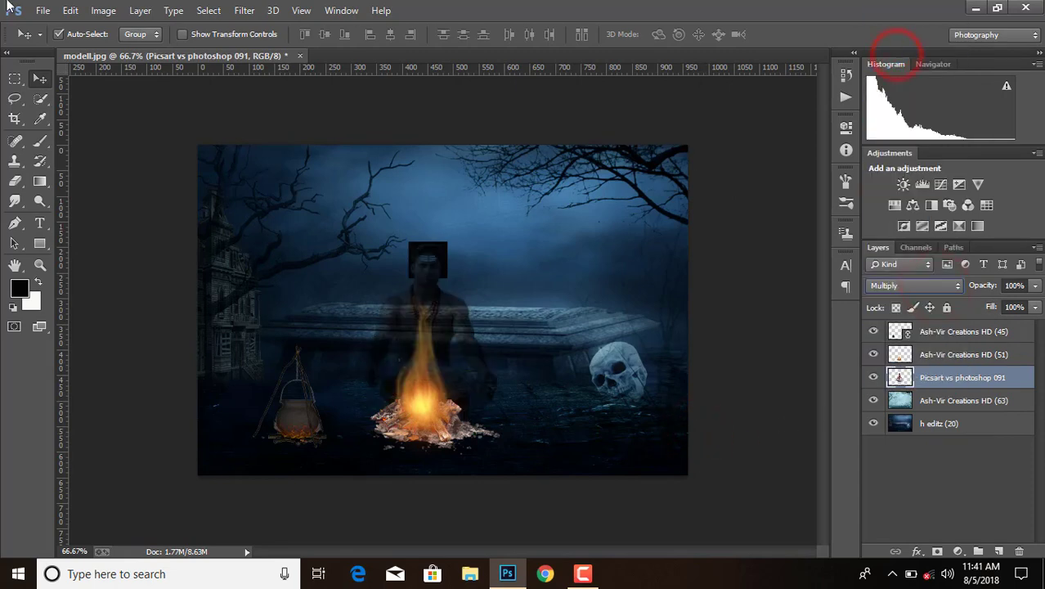
{"action": "left_click", "coordinate": [71, 10]}
{"action": "left_click", "coordinate": [115, 37]}
{"action": "left_click", "coordinate": [70, 10]}
{"action": "left_click", "coordinate": [123, 37]}
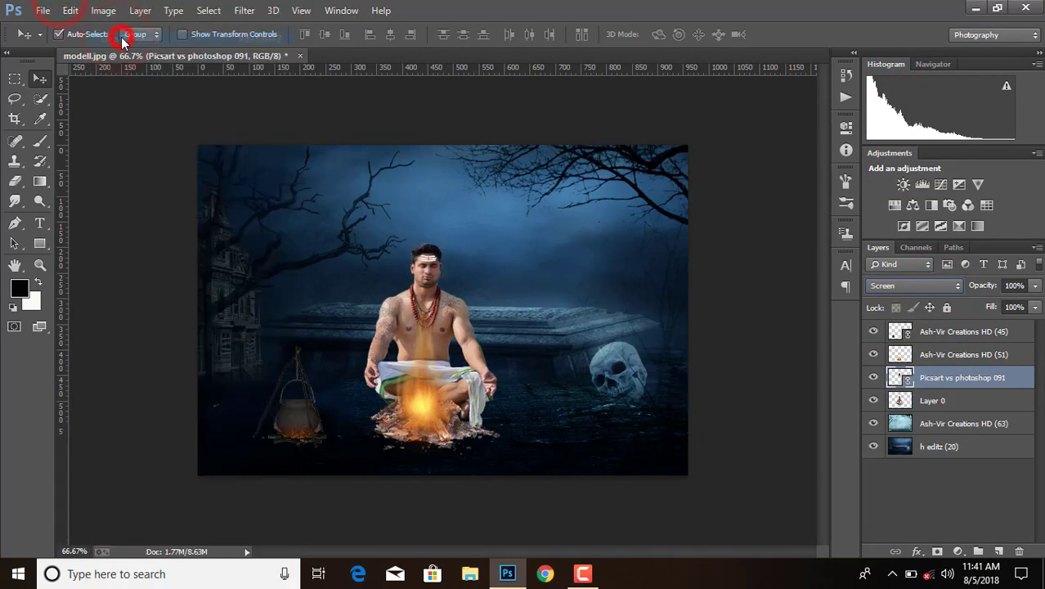
- Rasterize the Picsart vs photoshop 091 layer and select h editz (20)
{"action": "right_click", "coordinate": [960, 384]}
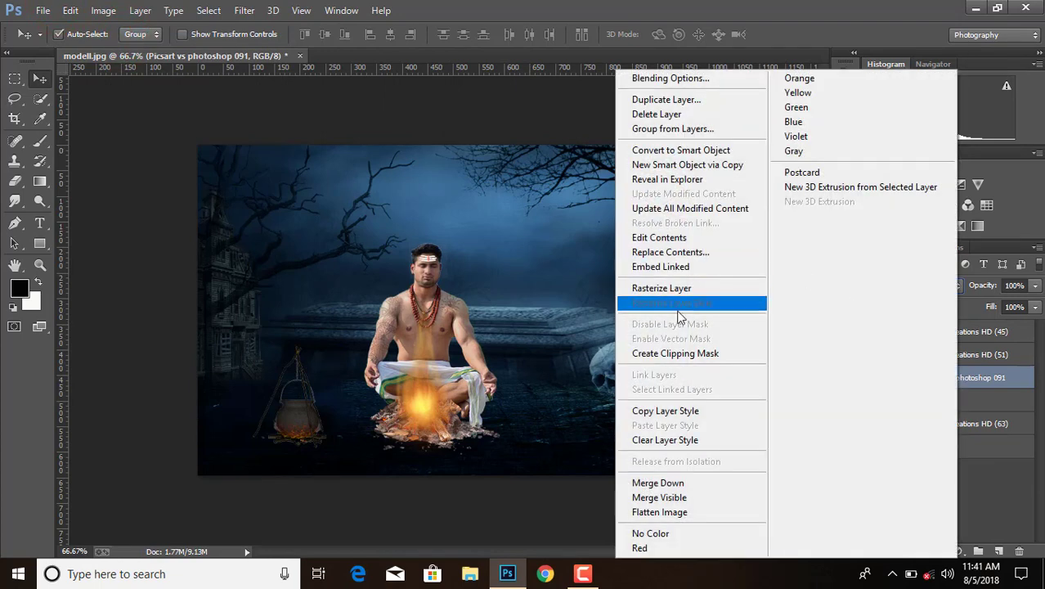
{"action": "left_click", "coordinate": [676, 285]}
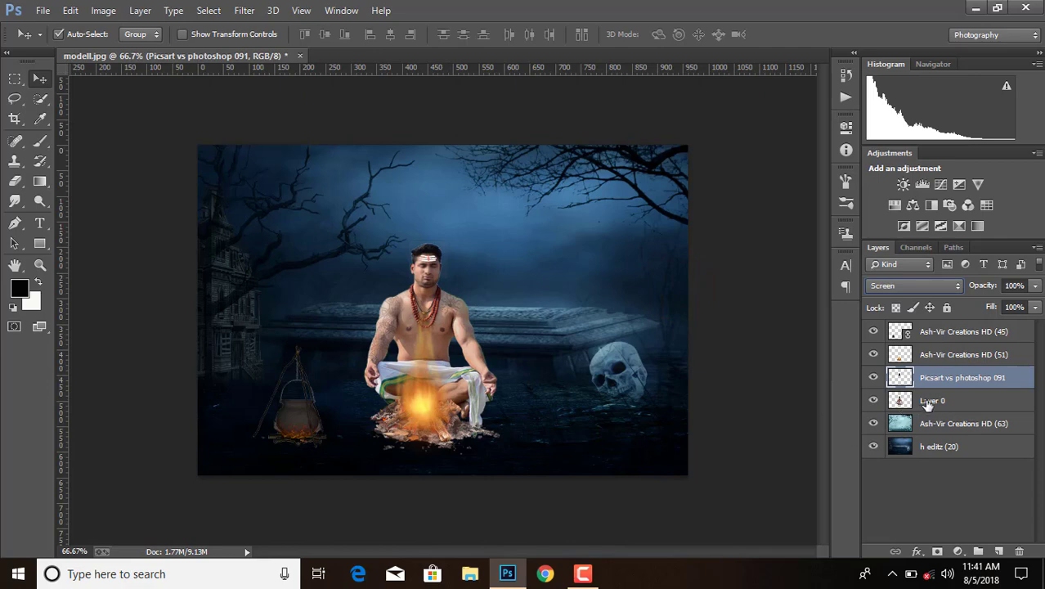
{"action": "left_click", "coordinate": [951, 450]}
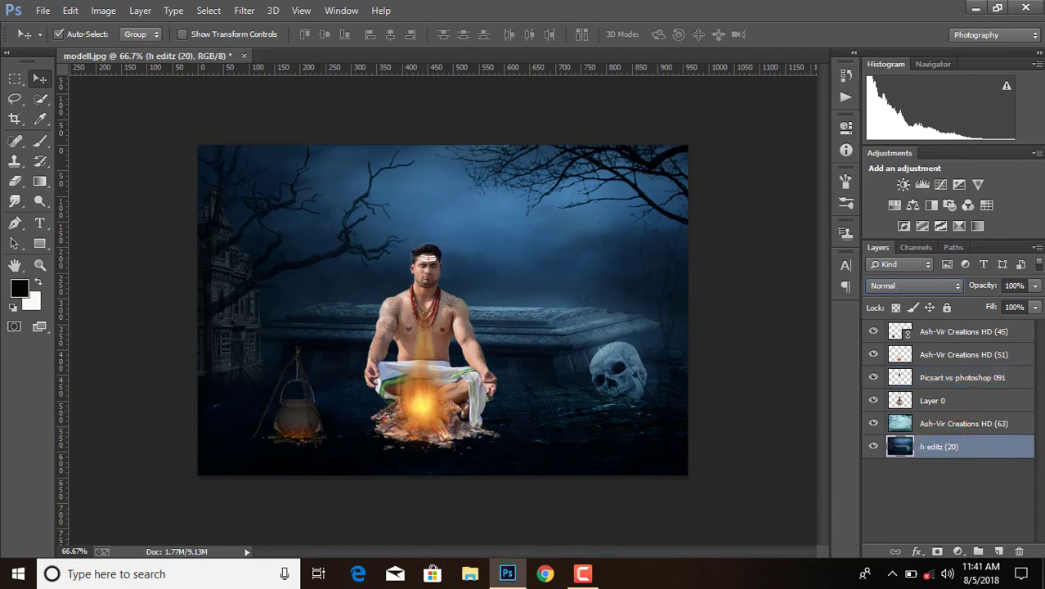
- Apply Camera Raw Filter to h editz (20): Whites +53, Shadows +28, Highlights +38
{"action": "left_click", "coordinate": [243, 10]}
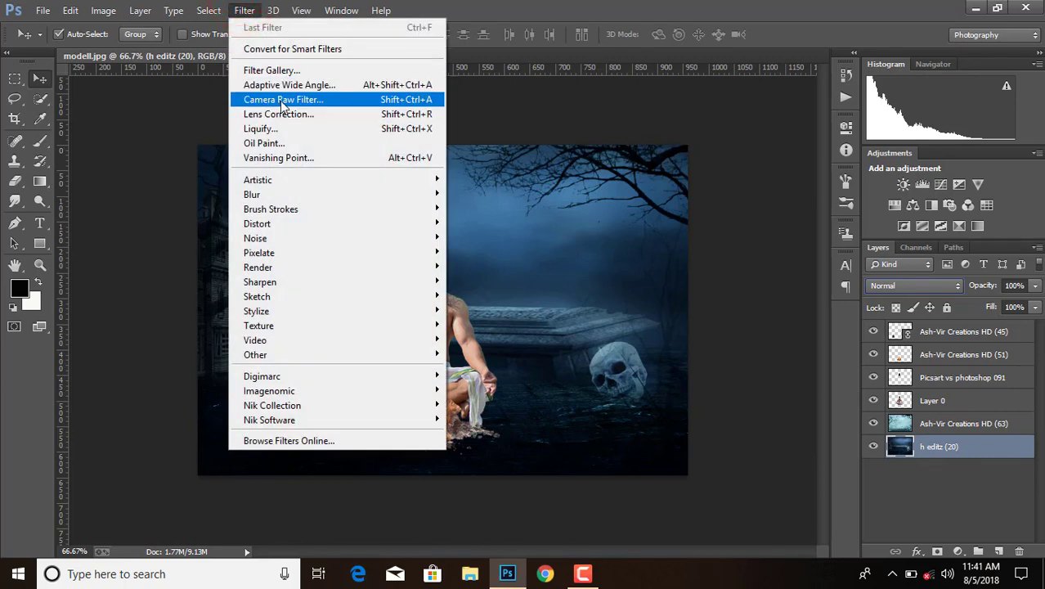
{"action": "left_click", "coordinate": [280, 101]}
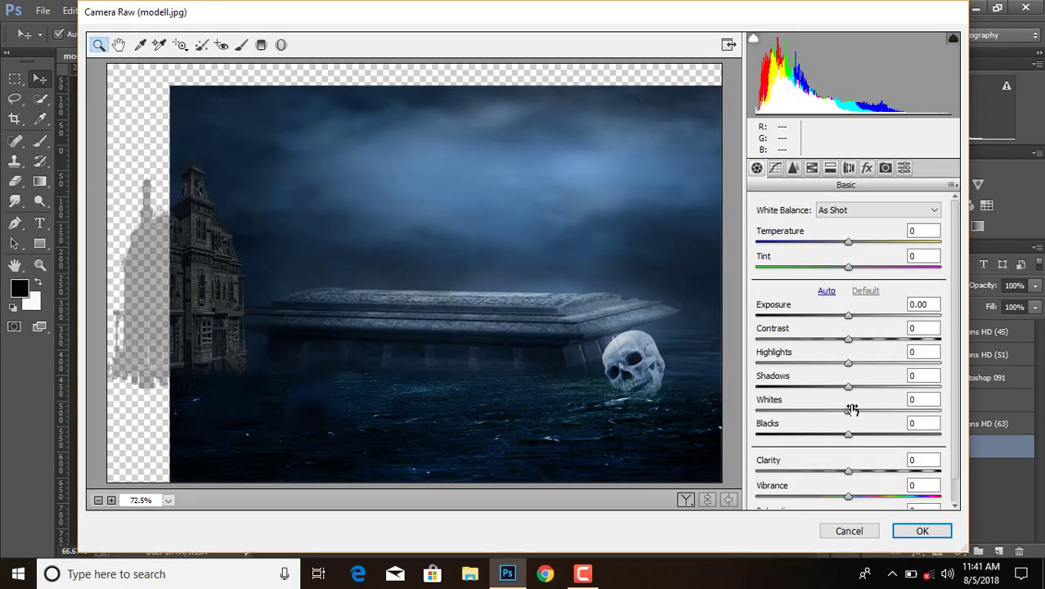
{"action": "left_click_drag", "start_coordinate": [850, 414], "coordinate": [900, 417]}
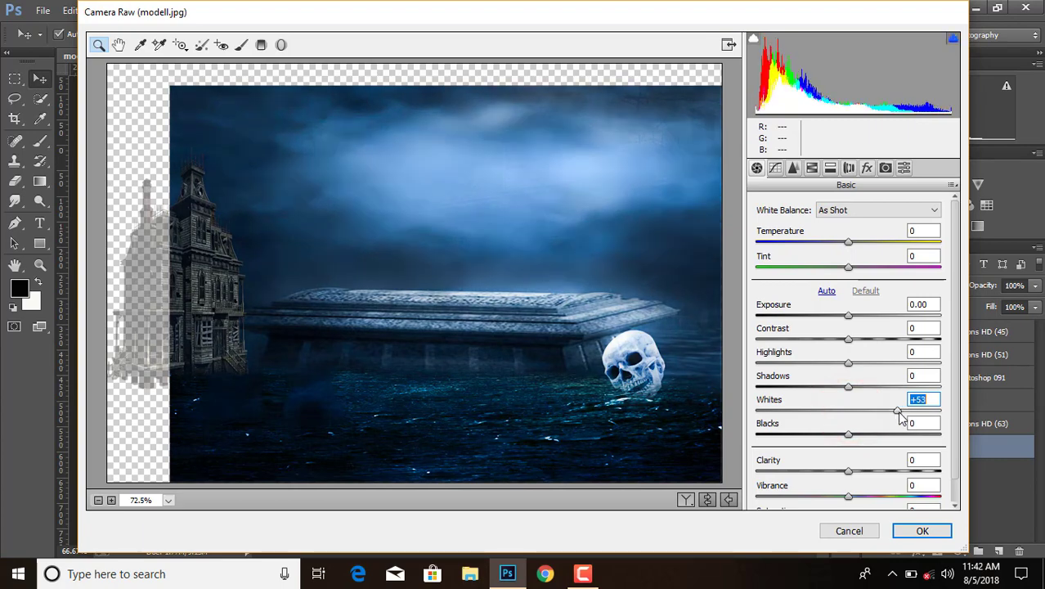
{"action": "mouse_move", "coordinate": [848, 386]}
{"action": "left_mouse_down"}
{"action": "mouse_move", "coordinate": [874, 386]}
{"action": "mouse_move", "coordinate": [886, 363]}
{"action": "left_mouse_up"}
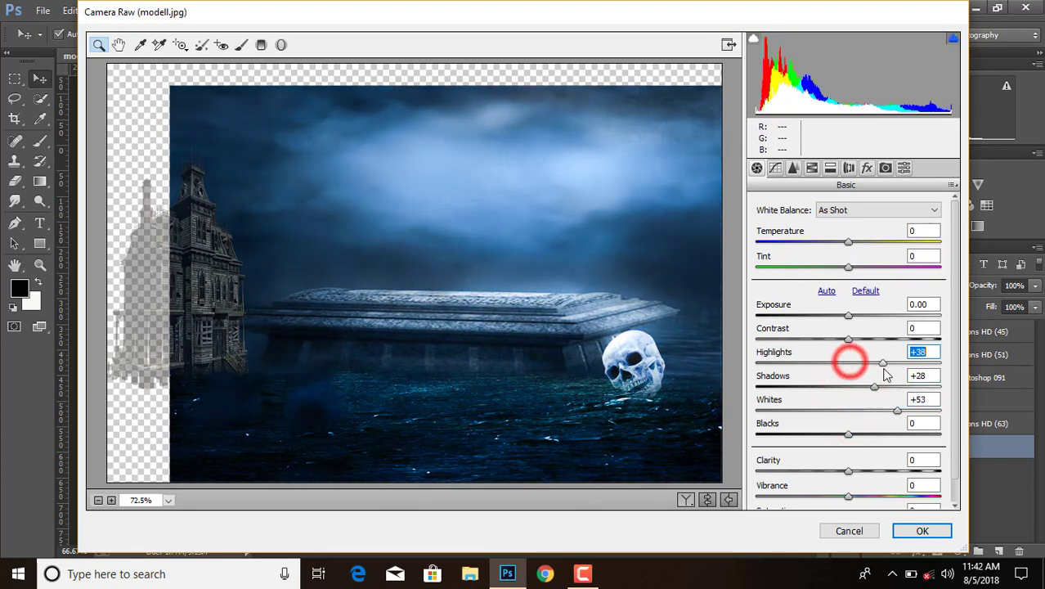
{"action": "left_click", "coordinate": [921, 530]}
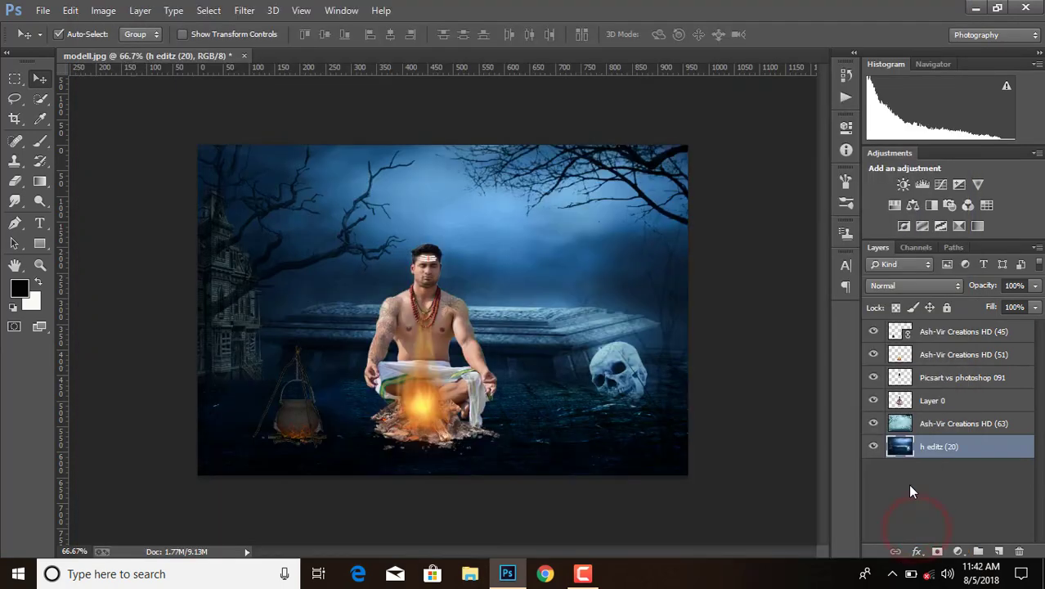
- Select the Ash-Vir Creations HD (51) fire layer and start a Free Transform on it
{"action": "right_click", "coordinate": [965, 452]}
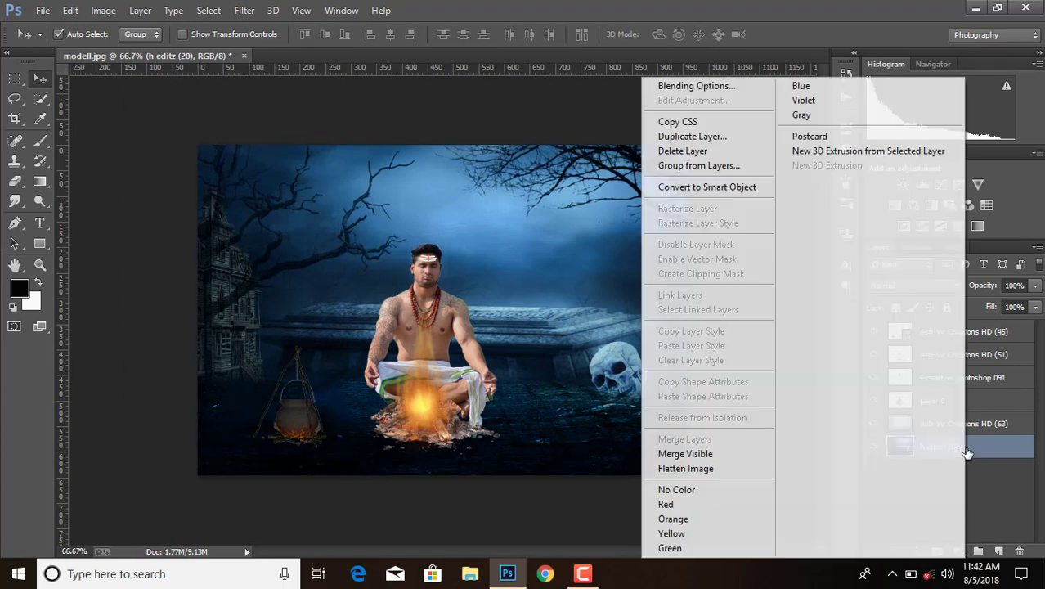
{"action": "left_click", "coordinate": [990, 482]}
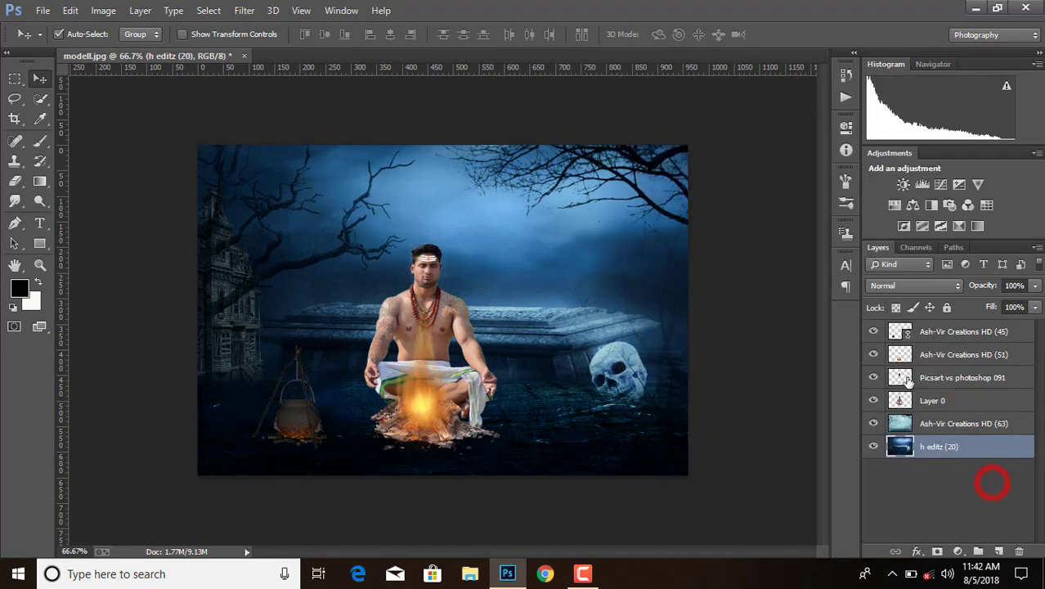
{"action": "left_click", "coordinate": [945, 360]}
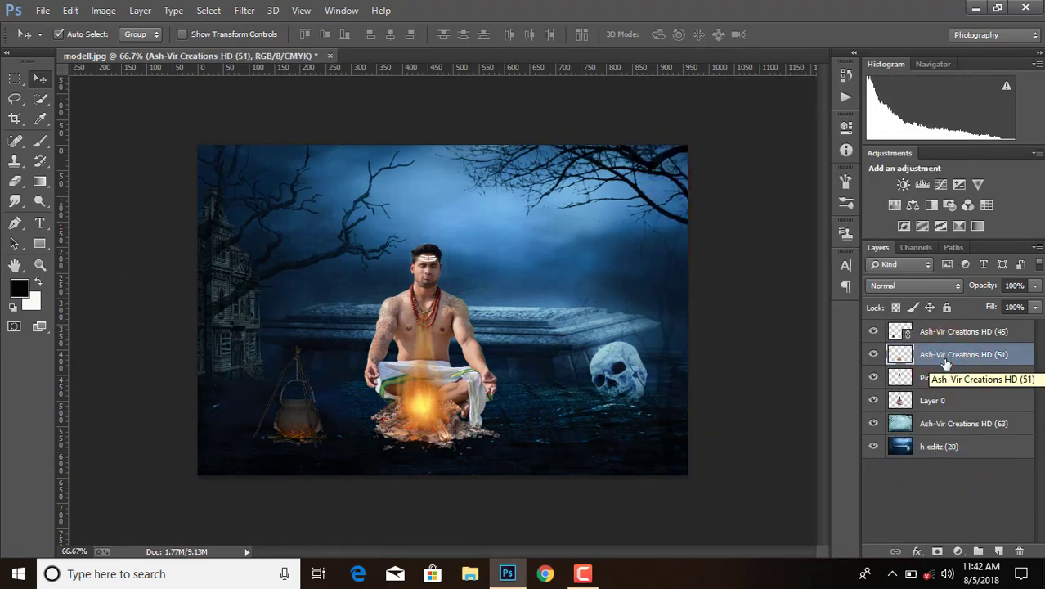
{"action": "key", "text": "ctrl+t"}
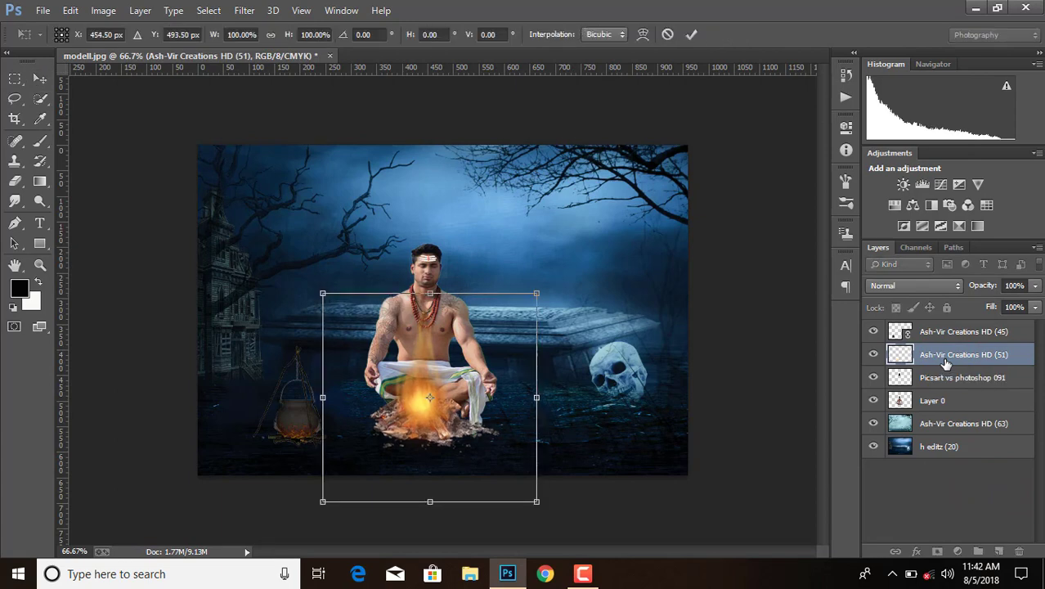
- Nudge the fire layer down two steps and enlarge it slightly
{"action": "key", "text": "Down"}
{"action": "key", "text": "Down"}
{"action": "key", "text": "Down"}
{"action": "key", "text": "Down"}
{"action": "key", "text": "Down"}
{"action": "key", "text": "Down"}
{"action": "key", "text": "Down"}
{"action": "key", "text": "Down"}
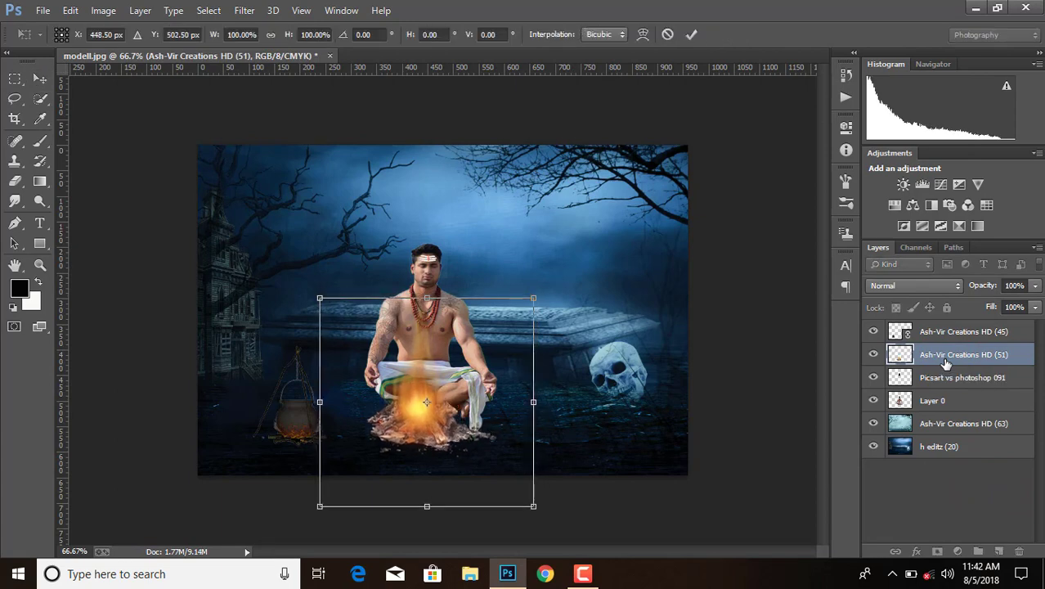
{"action": "key", "text": "Down"}
{"action": "key", "text": "Down"}
{"action": "key", "text": "Down"}
{"action": "key", "text": "Down"}
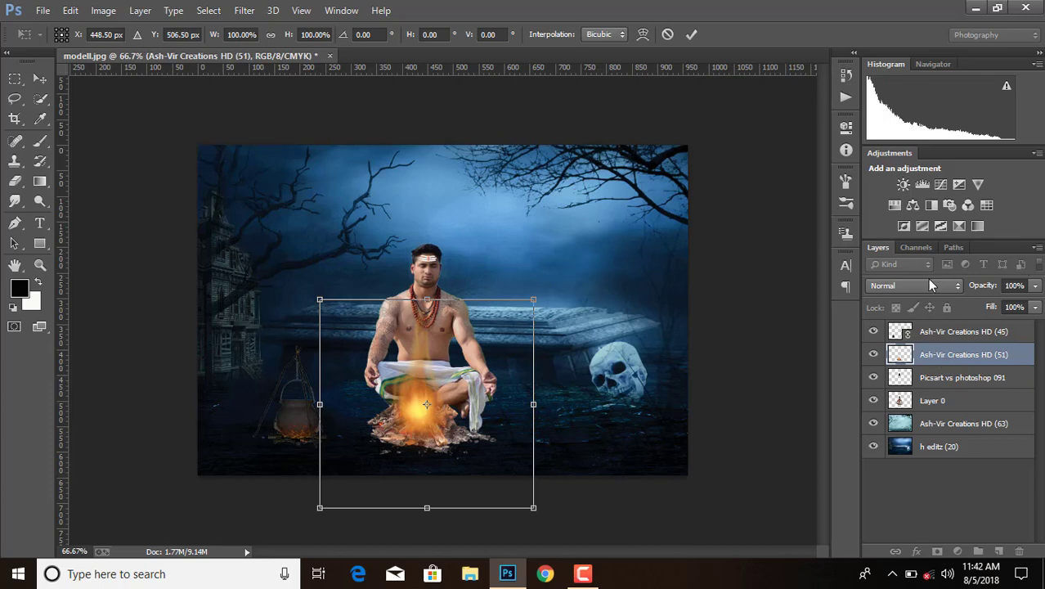
{"action": "left_click_drag", "start_coordinate": [535, 301], "coordinate": [537, 295]}
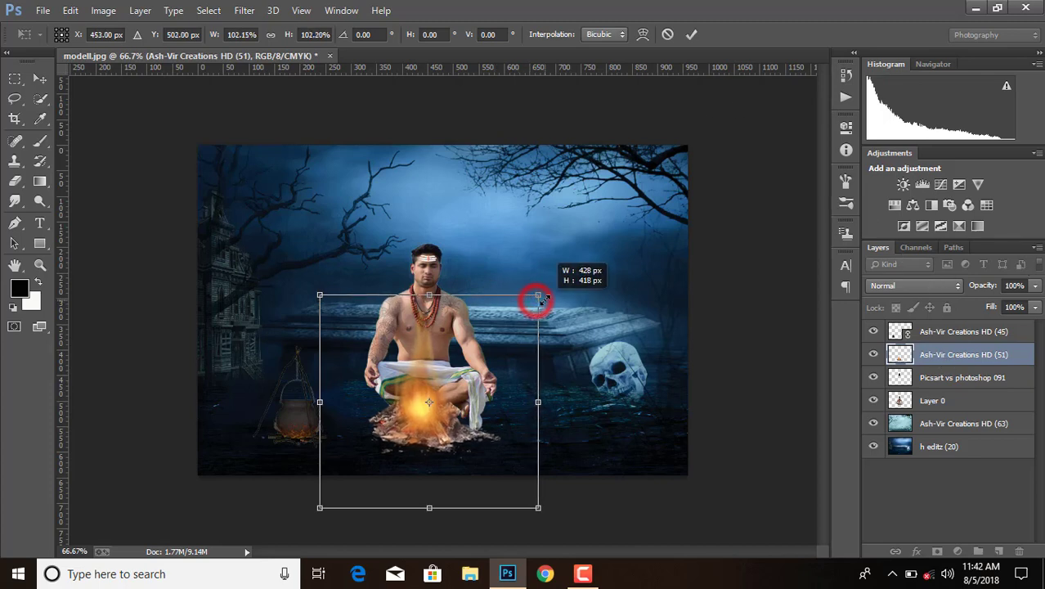
{"action": "left_click", "coordinate": [691, 35]}
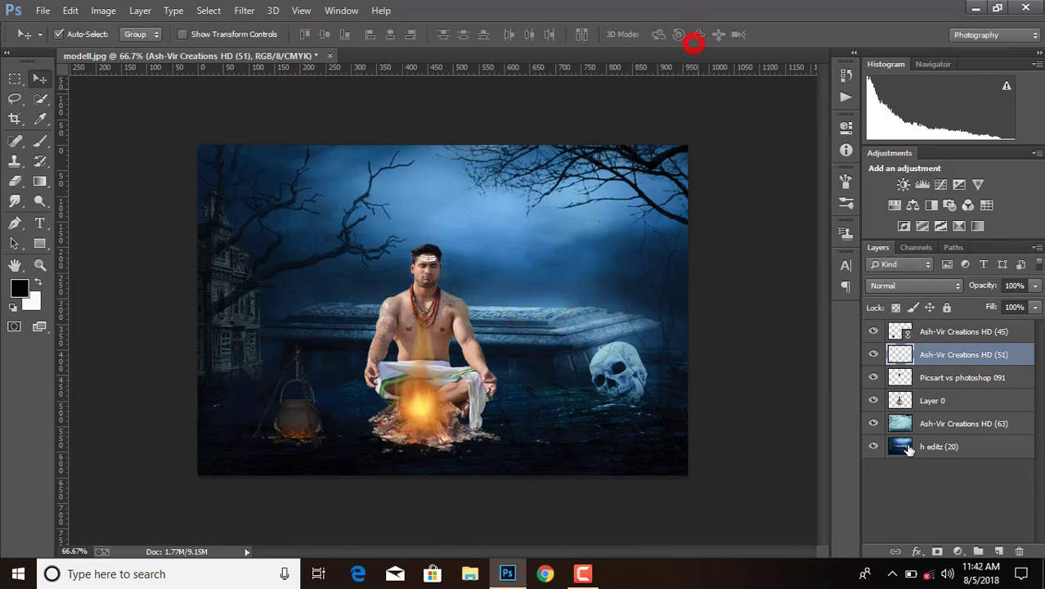
- Enlarge the meditating man on Layer 0 to about 104%
{"action": "left_click", "coordinate": [941, 401]}
{"action": "key", "text": "ctrl+t"}
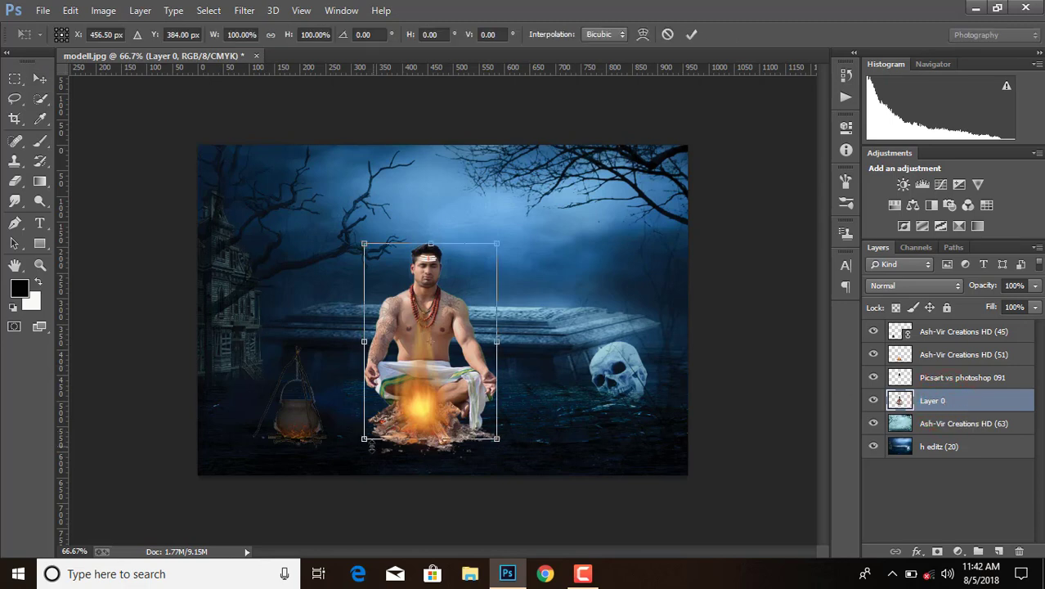
{"action": "left_click_drag", "start_coordinate": [365, 440], "coordinate": [358, 446]}
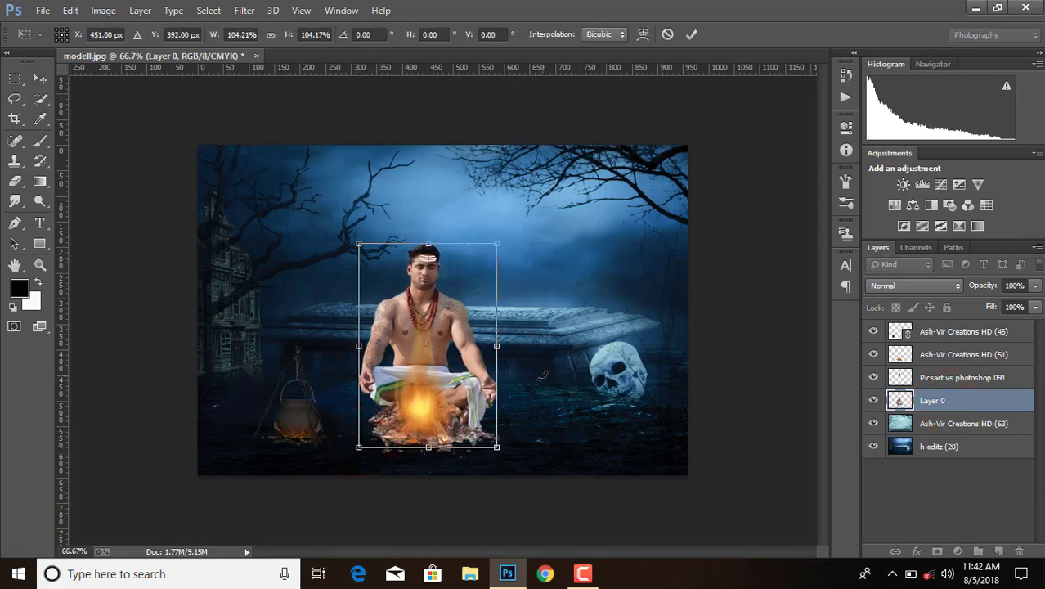
{"action": "left_click", "coordinate": [691, 35]}
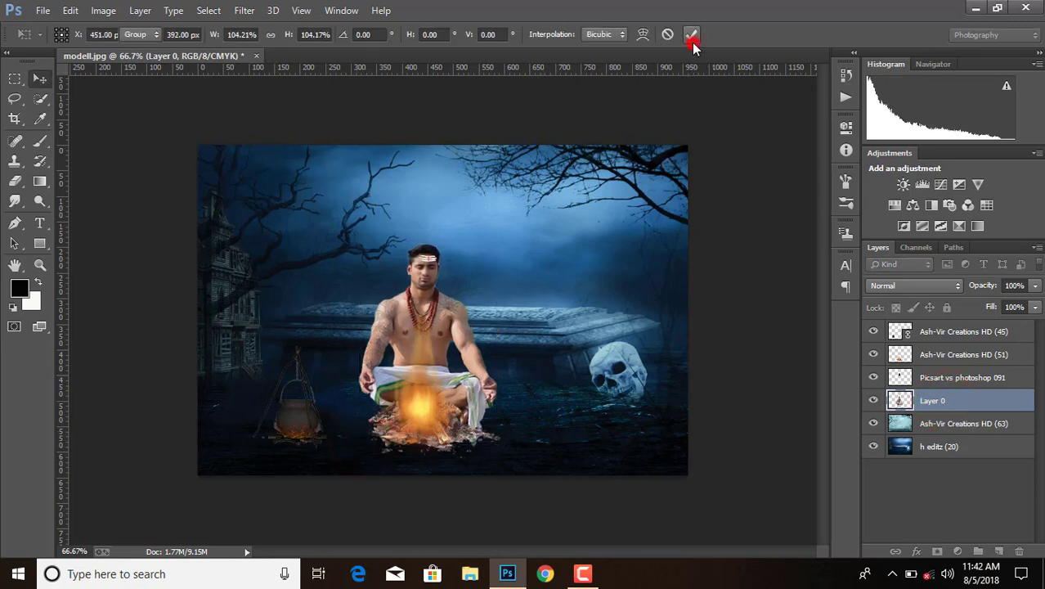
{"action": "left_click", "coordinate": [954, 445]}
- Flatten the layers and place the h editz (5) gradient image
{"action": "right_click", "coordinate": [956, 446]}
{"action": "left_click", "coordinate": [680, 468]}
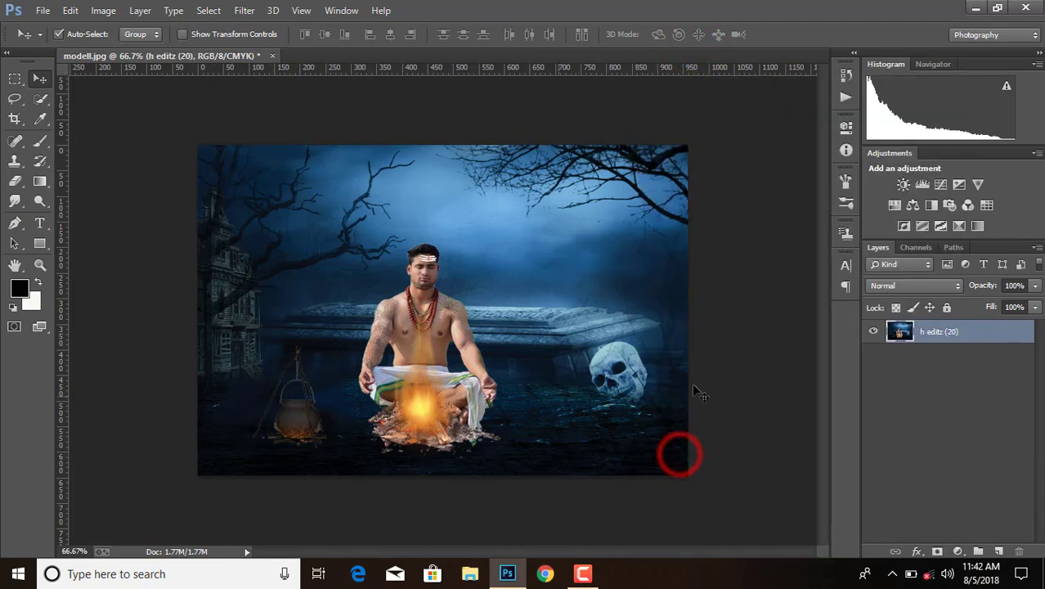
{"action": "left_click", "coordinate": [42, 9]}
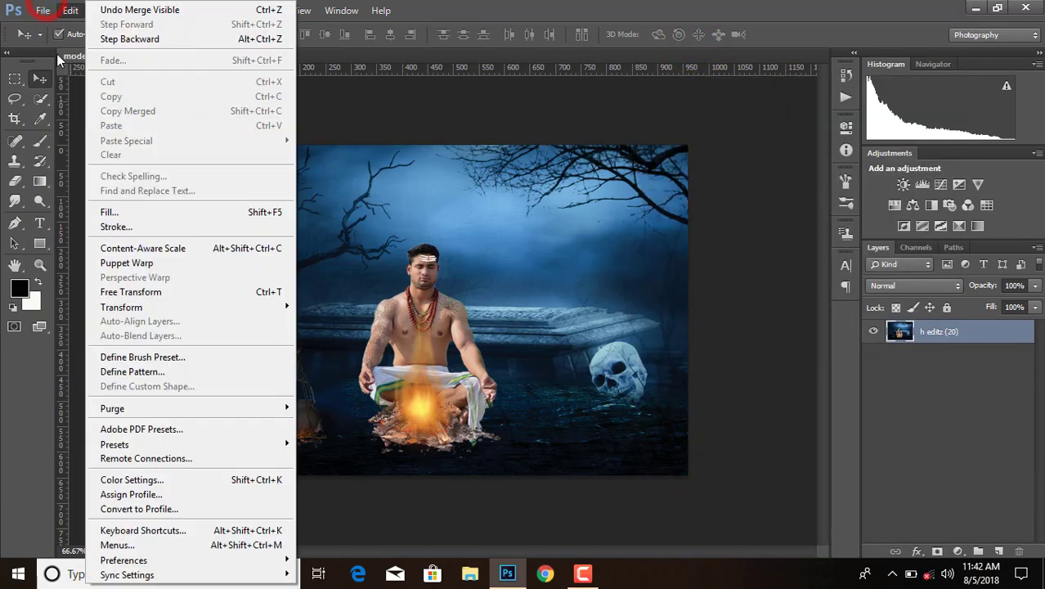
{"action": "left_click", "coordinate": [81, 245]}
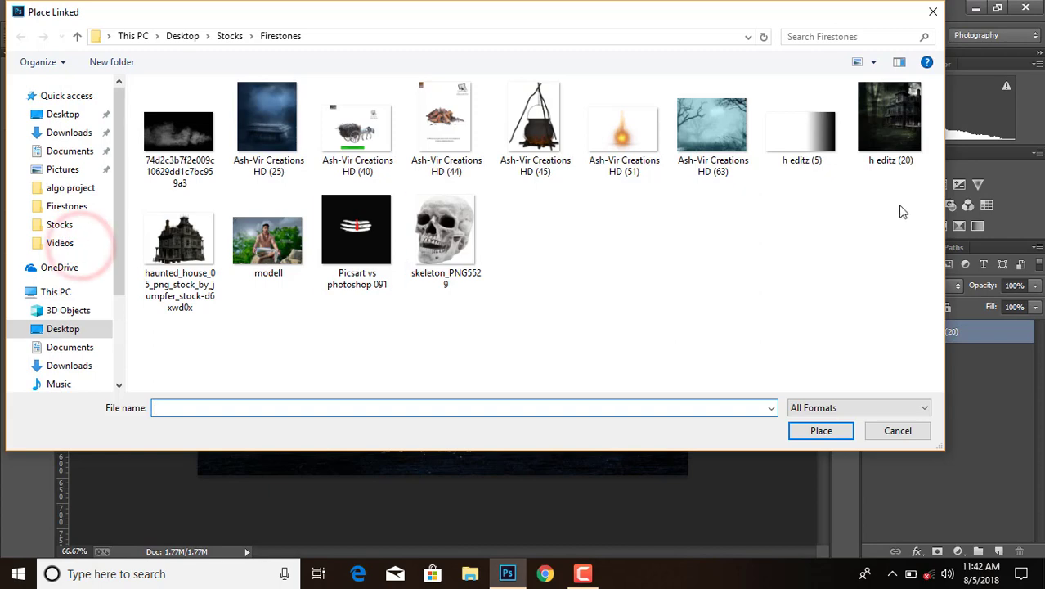
{"action": "double_click", "coordinate": [815, 135]}
- Rotate the gradient upright, shrink it to about 44%, and set it to Multiply
{"action": "left_click_drag", "start_coordinate": [738, 211], "coordinate": [519, 441]}
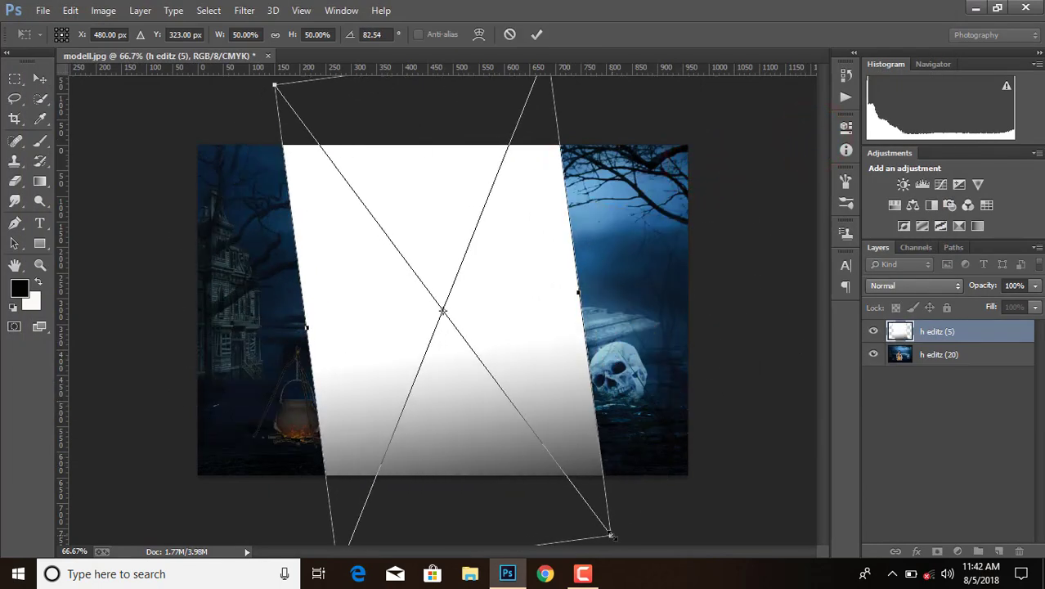
{"action": "left_click_drag", "start_coordinate": [611, 535], "coordinate": [567, 480]}
{"action": "left_click_drag", "start_coordinate": [631, 421], "coordinate": [619, 423]}
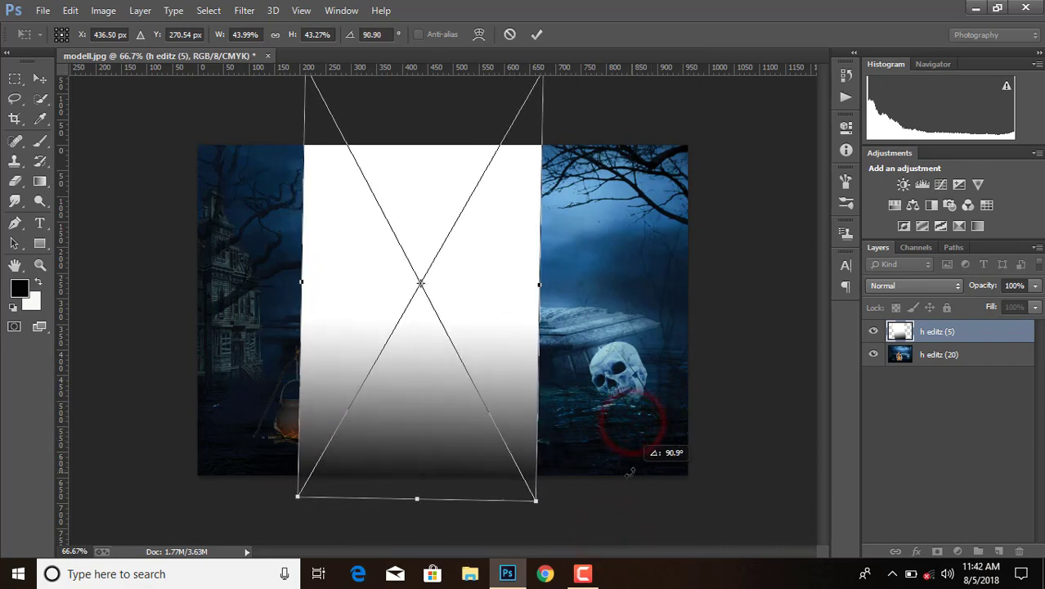
{"action": "left_click", "coordinate": [914, 285]}
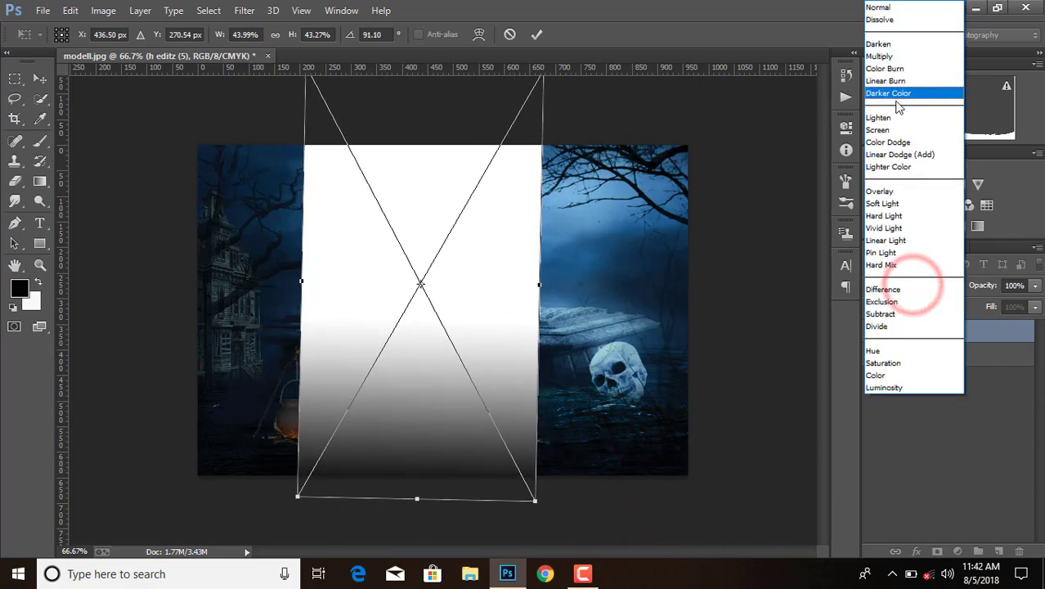
{"action": "left_click", "coordinate": [897, 128]}
{"action": "left_click", "coordinate": [903, 283]}
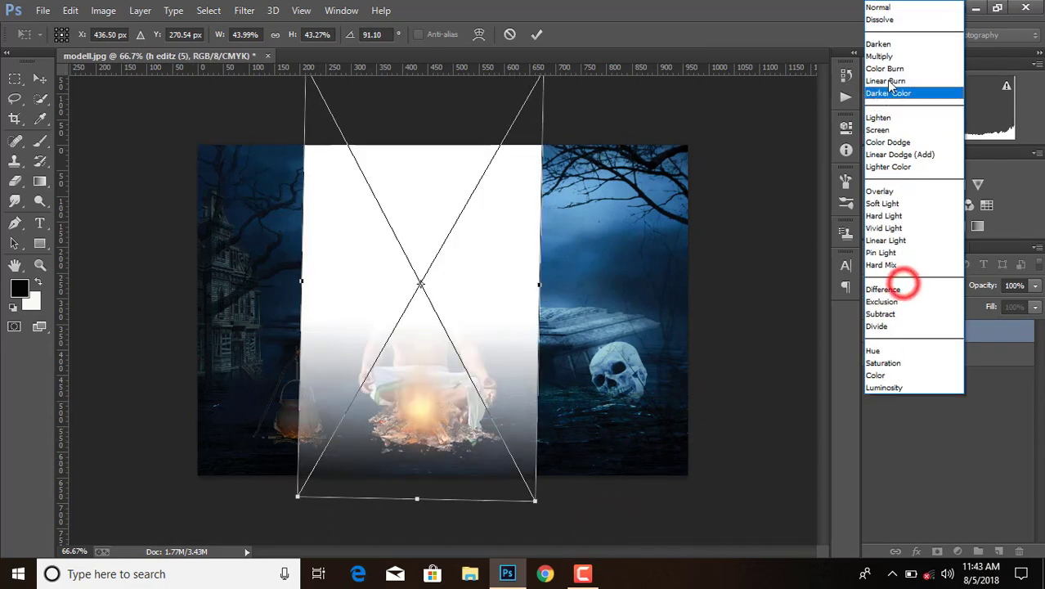
{"action": "left_click", "coordinate": [886, 78]}
- Stretch the Multiply gradient overlay so it covers the whole scene
{"action": "left_click_drag", "start_coordinate": [536, 504], "coordinate": [676, 496]}
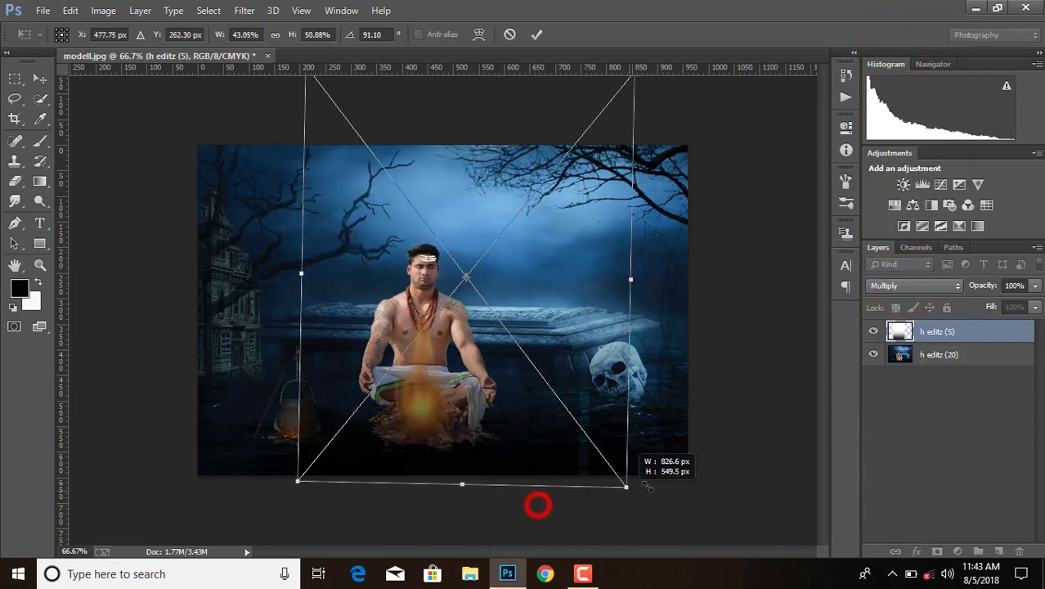
{"action": "left_click_drag", "start_coordinate": [299, 484], "coordinate": [179, 509]}
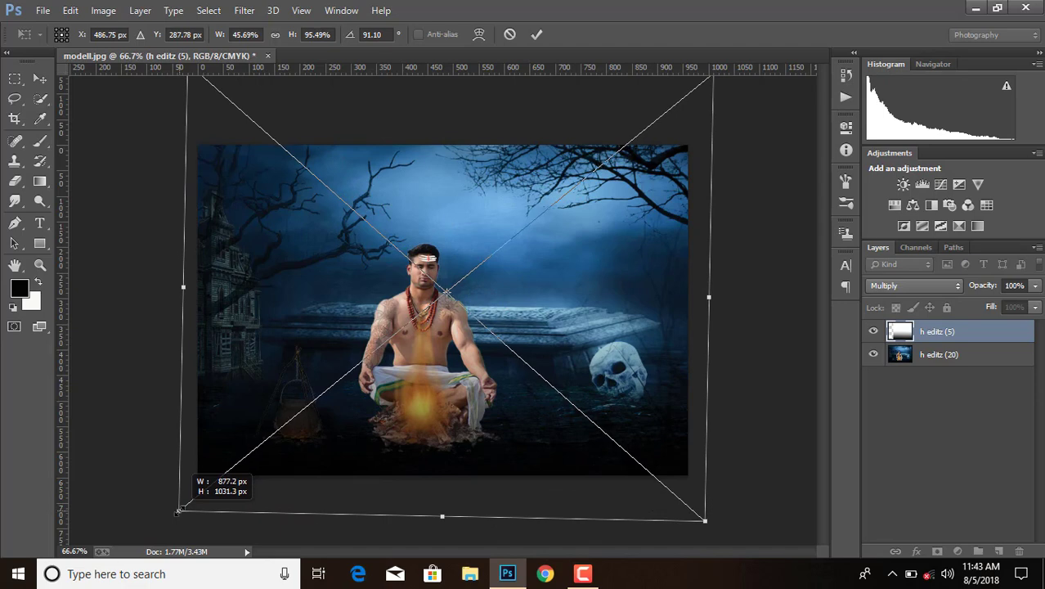
{"action": "left_click_drag", "start_coordinate": [179, 509], "coordinate": [173, 529]}
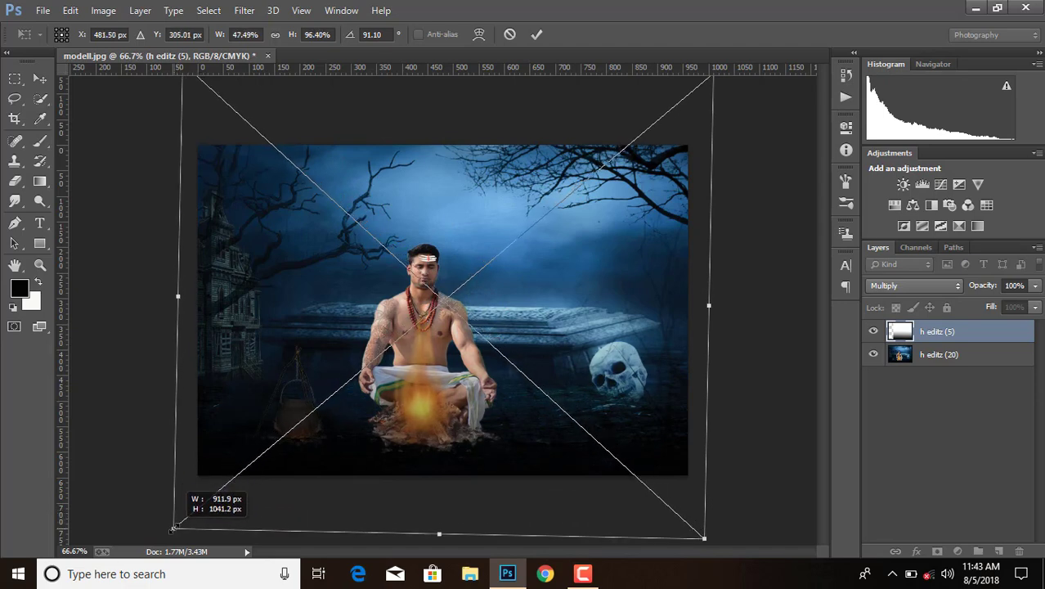
{"action": "left_click", "coordinate": [535, 35]}
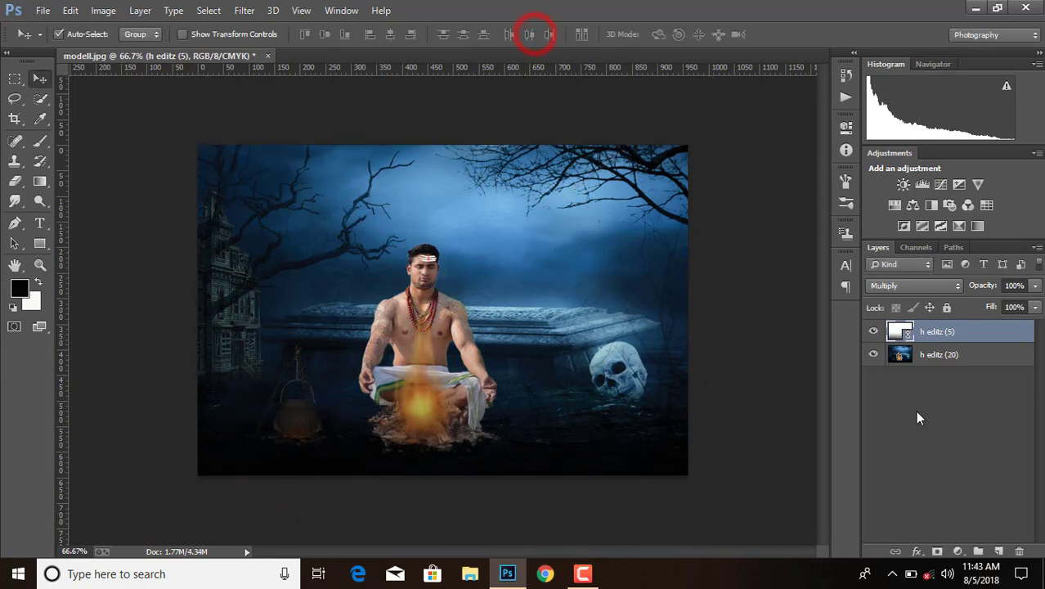
{"action": "right_click", "coordinate": [973, 364]}
- Merge visible layers, then apply Camera Raw with Shadows +61, Whites +26, Blacks −47
{"action": "left_click", "coordinate": [726, 450]}
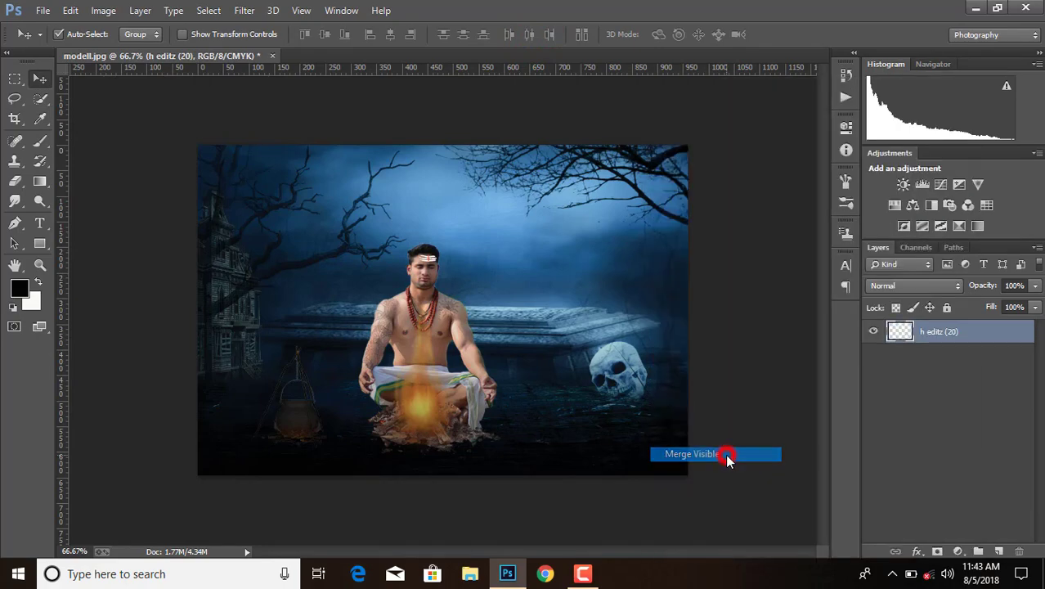
{"action": "left_click", "coordinate": [243, 10]}
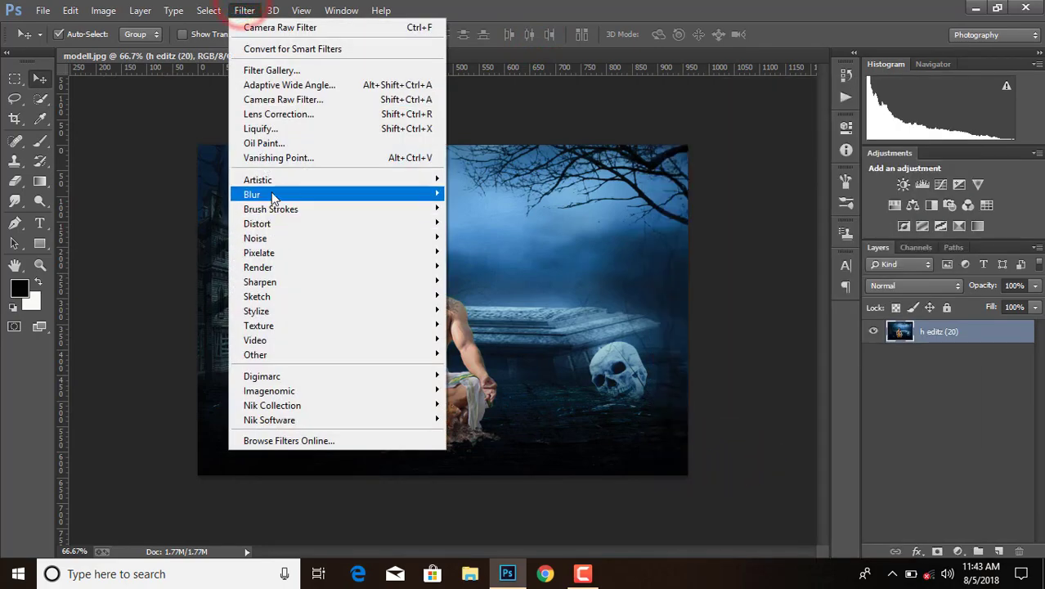
{"action": "left_click", "coordinate": [284, 102]}
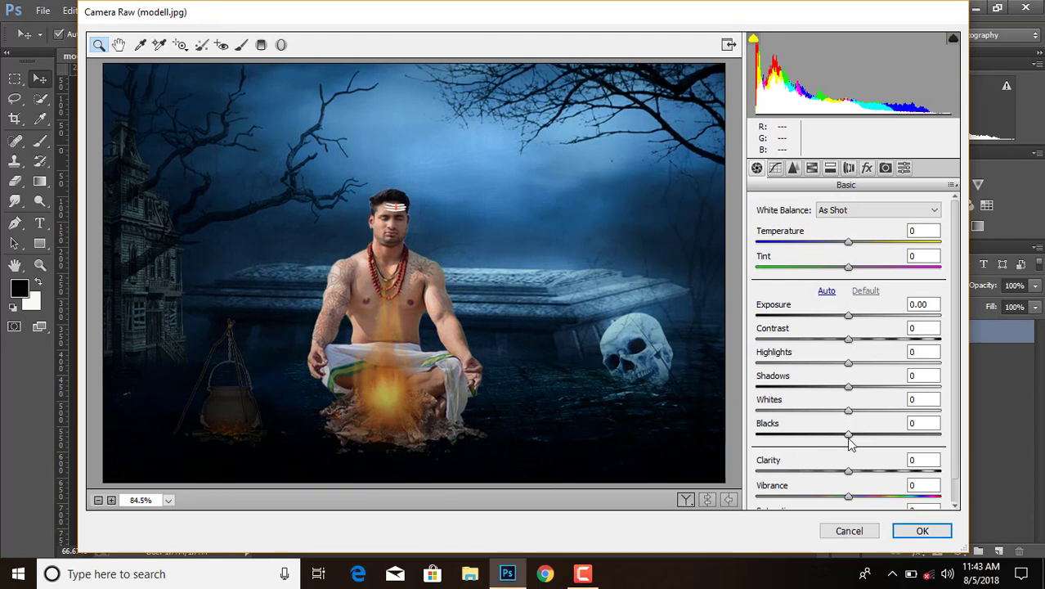
{"action": "mouse_move", "coordinate": [847, 434]}
{"action": "left_mouse_down"}
{"action": "mouse_move", "coordinate": [823, 434]}
{"action": "mouse_move", "coordinate": [911, 396]}
{"action": "left_mouse_up"}
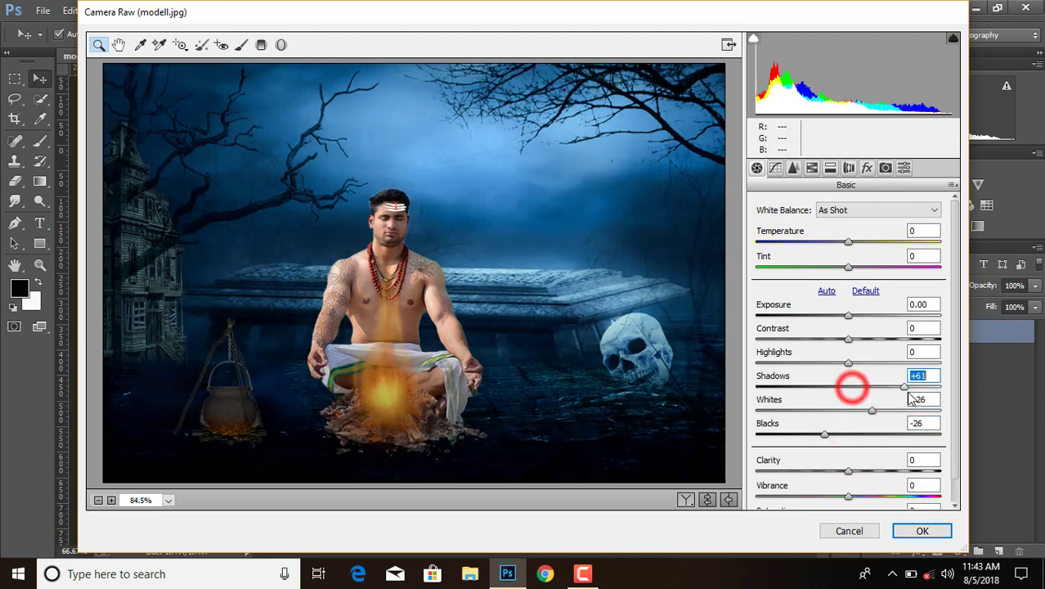
{"action": "left_click_drag", "start_coordinate": [823, 440], "coordinate": [803, 445]}
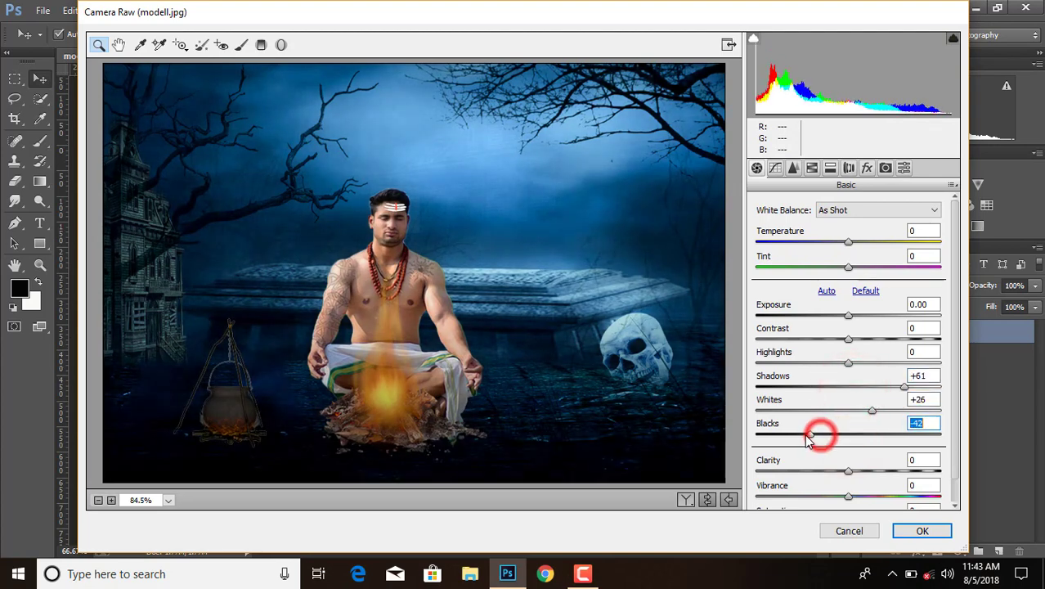
{"action": "left_click", "coordinate": [916, 531]}
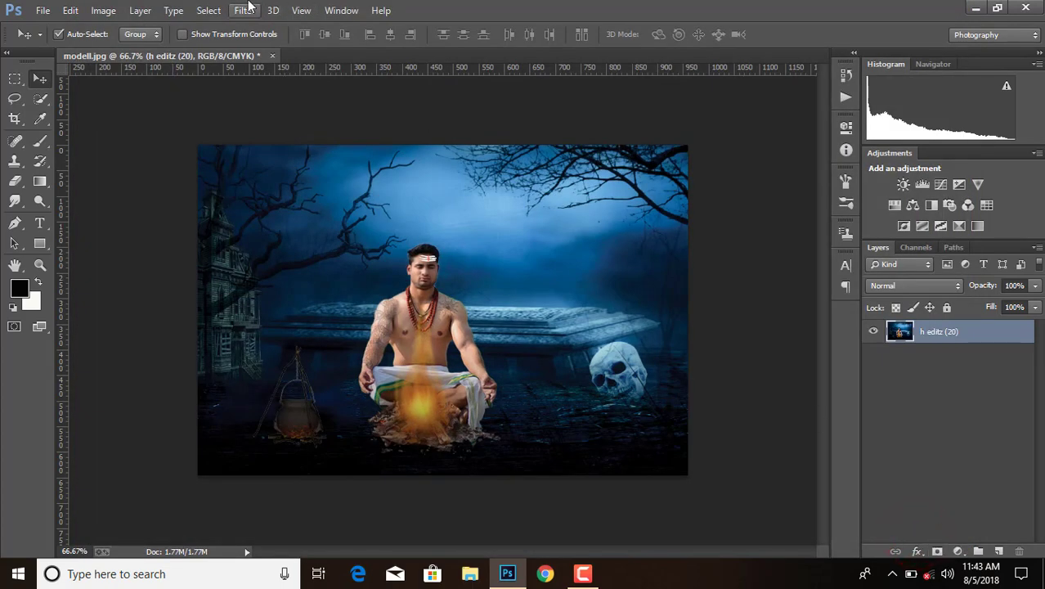
- Apply Viveza 2 with Brightness 8%, Contrast 5% and Saturation 12%
{"action": "left_click", "coordinate": [245, 10]}
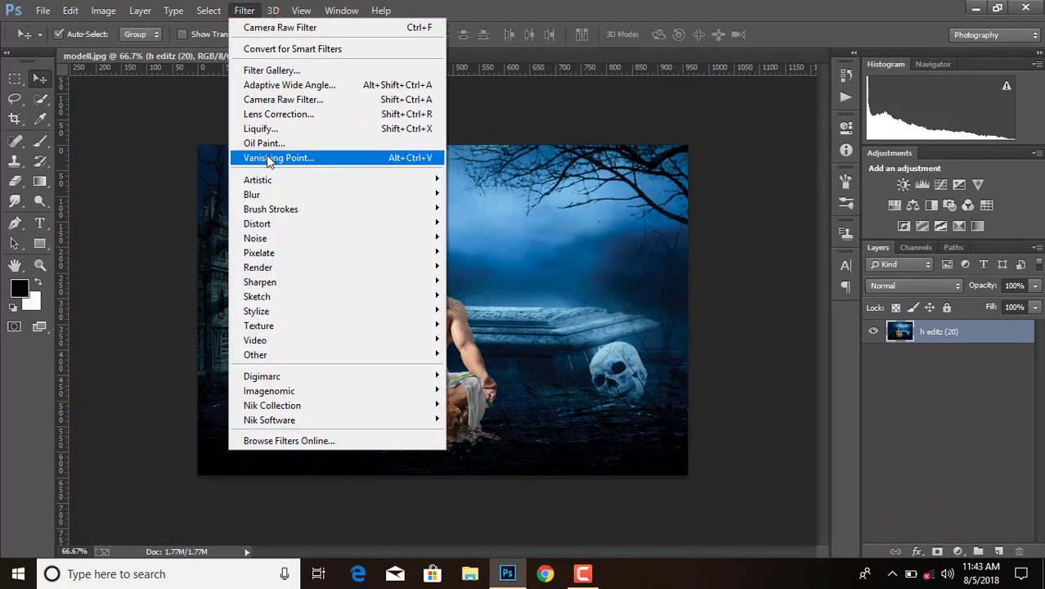
{"action": "mouse_move", "coordinate": [272, 406]}
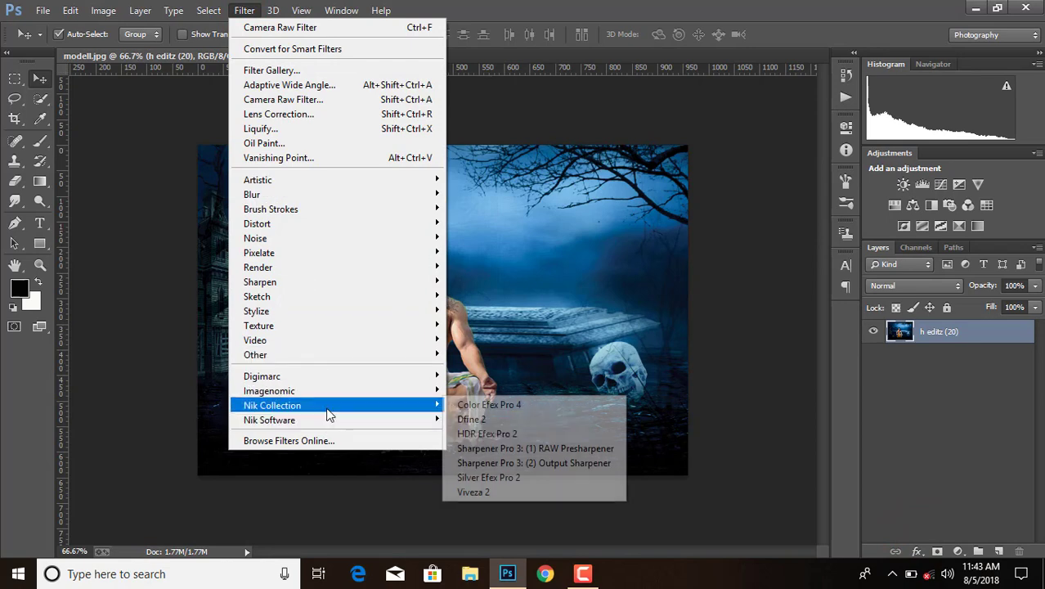
{"action": "left_click", "coordinate": [482, 492]}
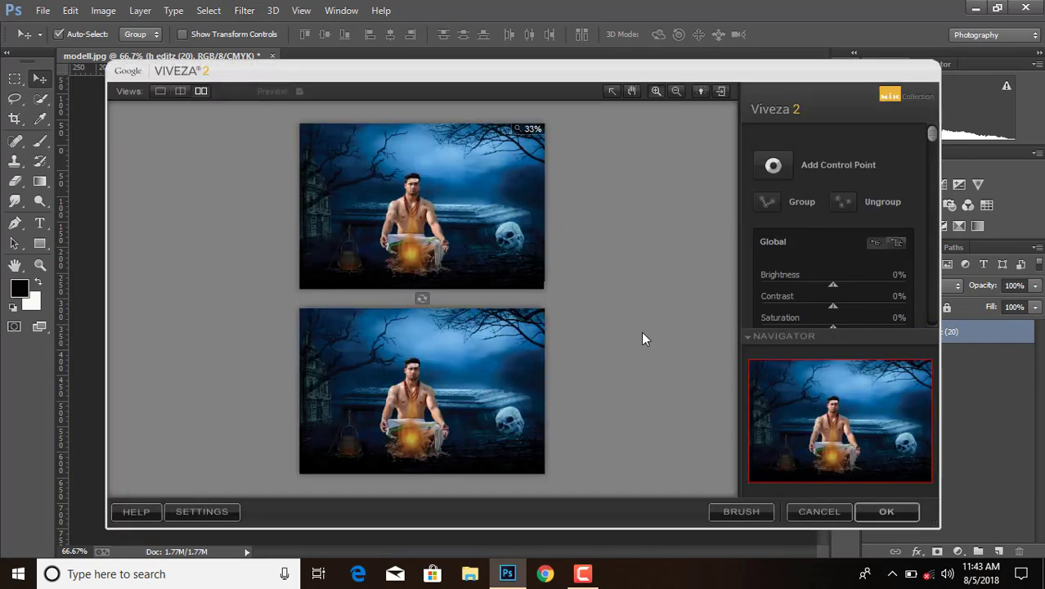
{"action": "left_click_drag", "start_coordinate": [831, 287], "coordinate": [840, 327]}
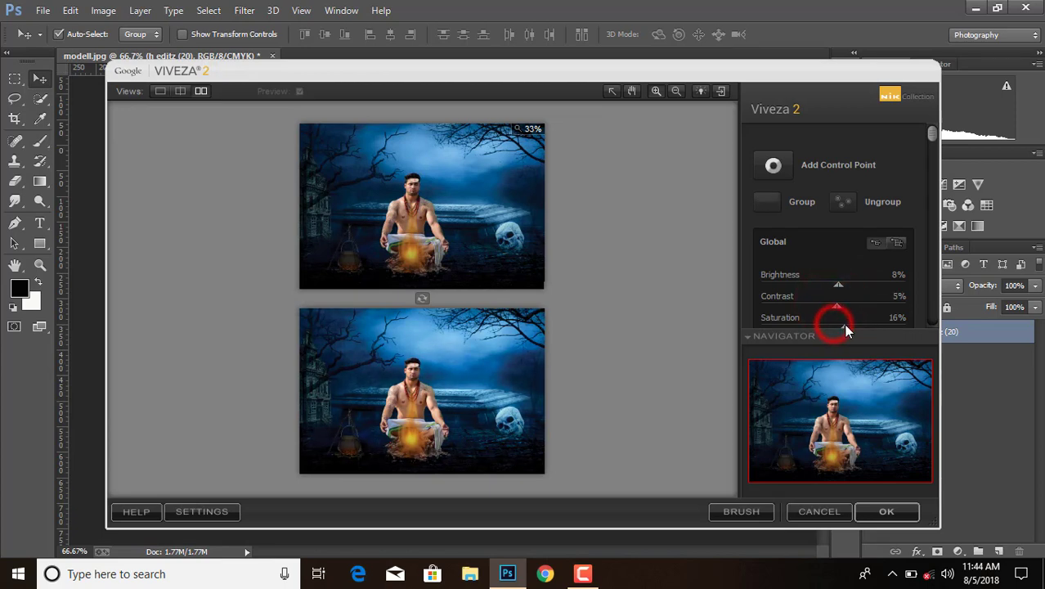
{"action": "left_click", "coordinate": [885, 510]}
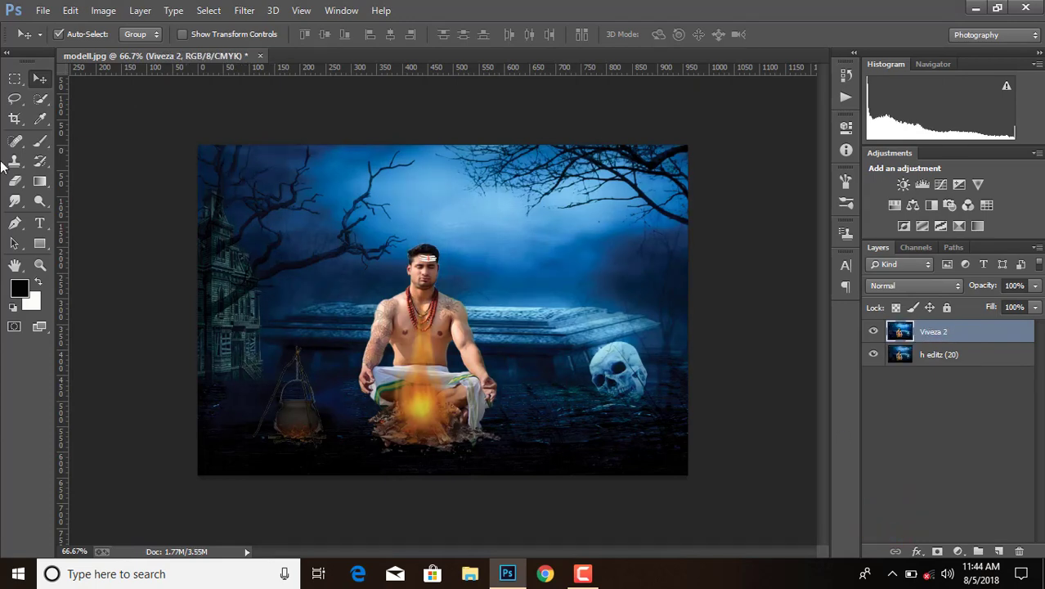
- Apply a Camera Raw Filter pass with Clarity raised to +17
{"action": "left_click", "coordinate": [244, 10]}
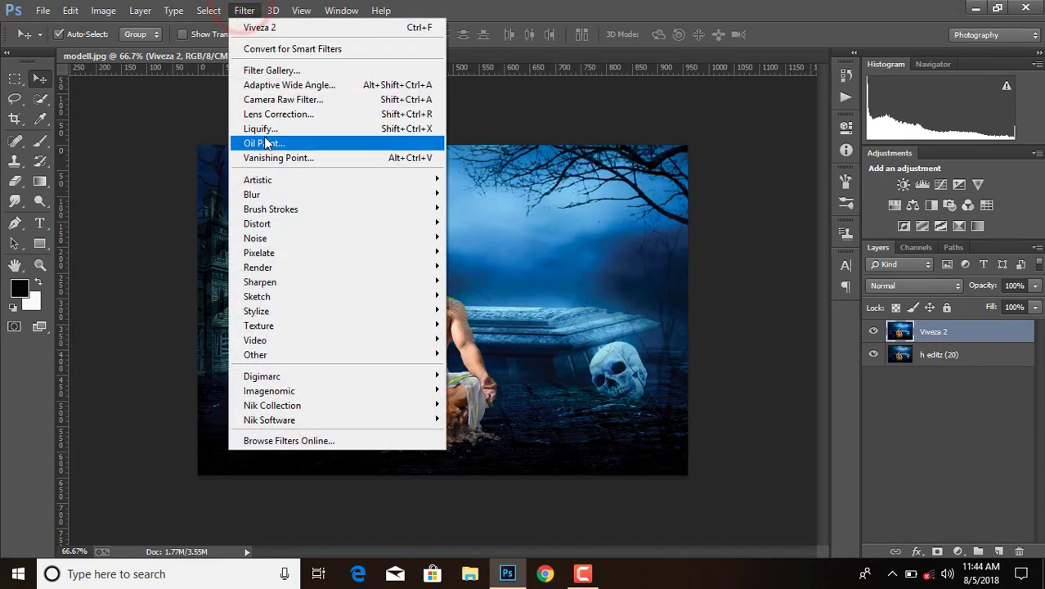
{"action": "left_click", "coordinate": [277, 100]}
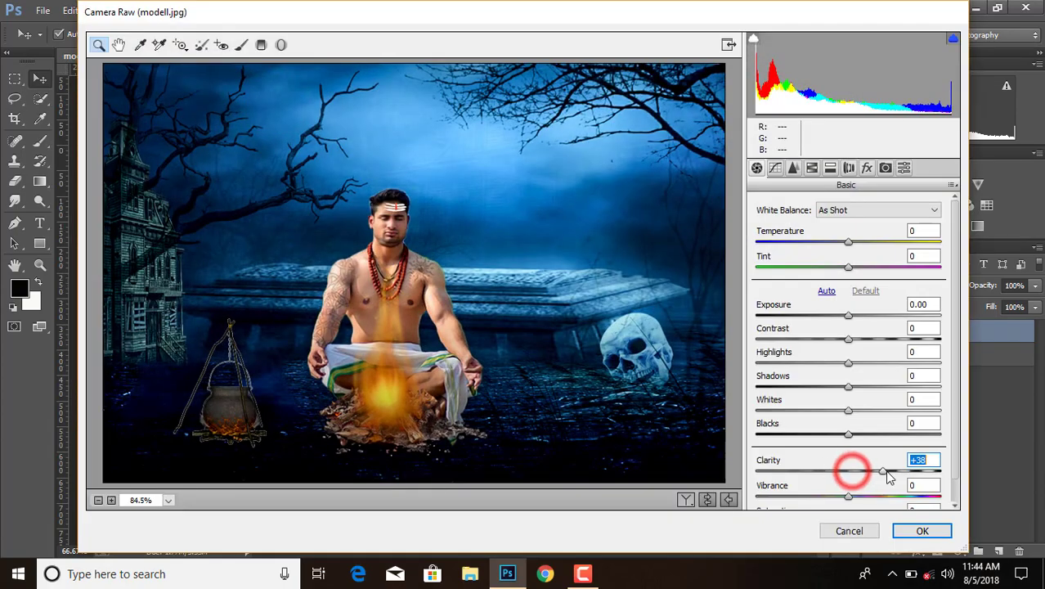
{"action": "left_click_drag", "start_coordinate": [854, 478], "coordinate": [869, 480]}
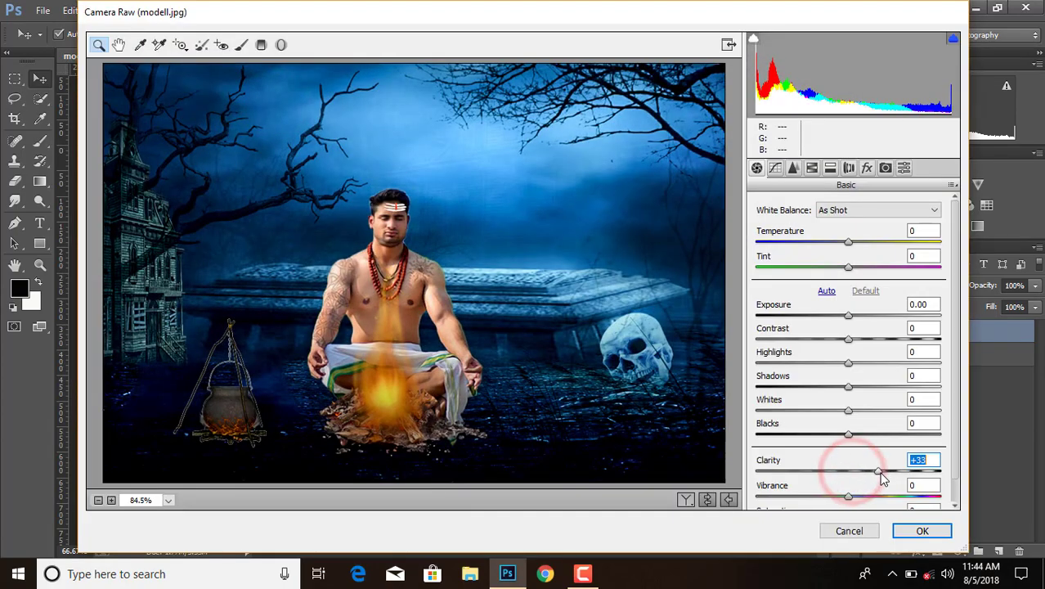
{"action": "left_click", "coordinate": [908, 532]}
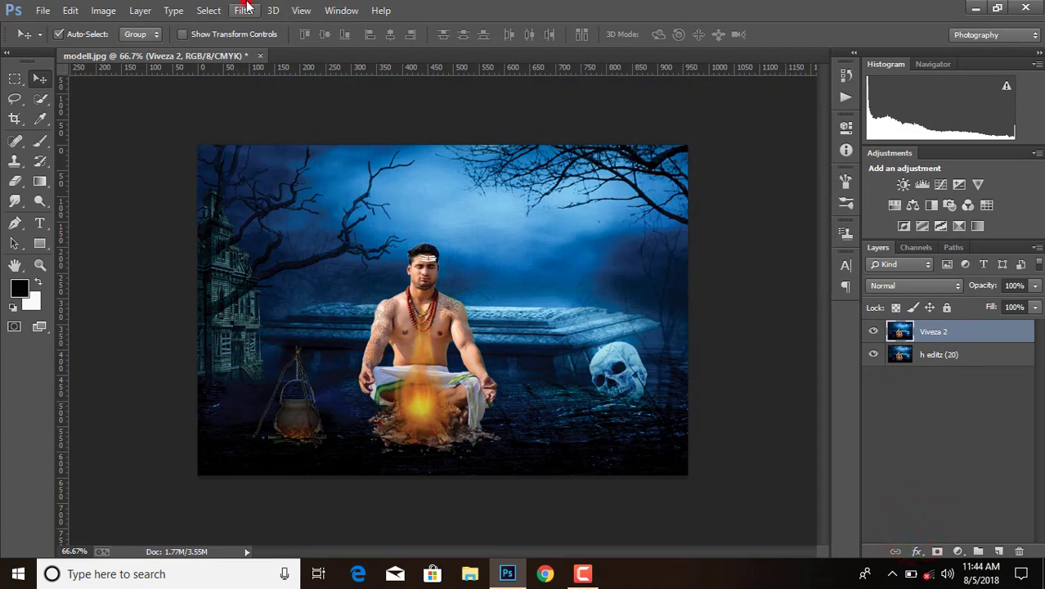
{"action": "left_click", "coordinate": [245, 8]}
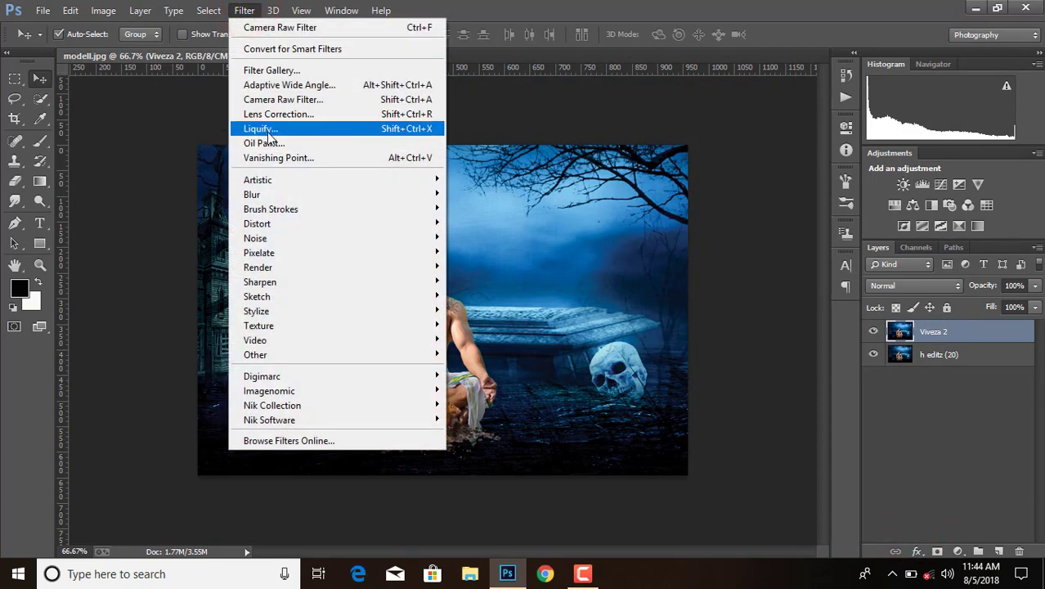
- Add a Lens Correction custom vignette with Amount −75 and Midpoint +20
{"action": "left_click", "coordinate": [315, 117]}
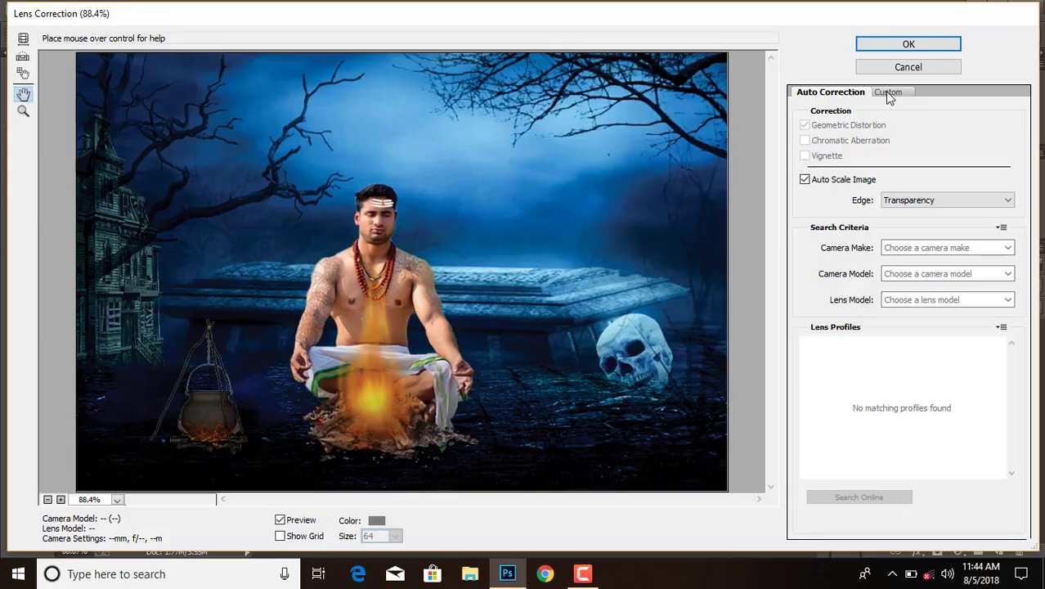
{"action": "left_click", "coordinate": [887, 92]}
{"action": "left_click_drag", "start_coordinate": [909, 325], "coordinate": [816, 329]}
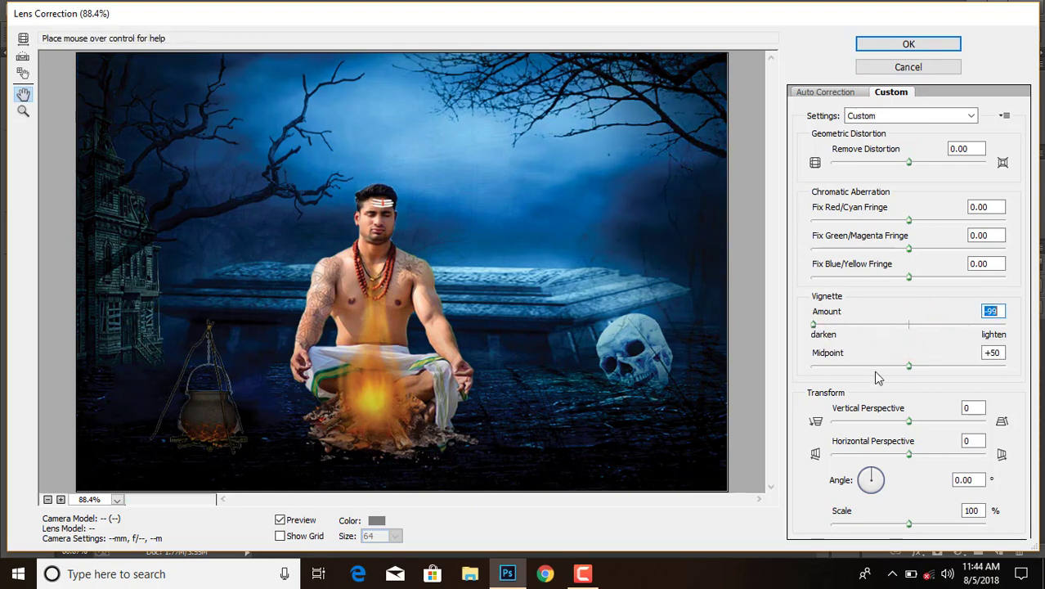
{"action": "left_click_drag", "start_coordinate": [908, 366], "coordinate": [853, 367]}
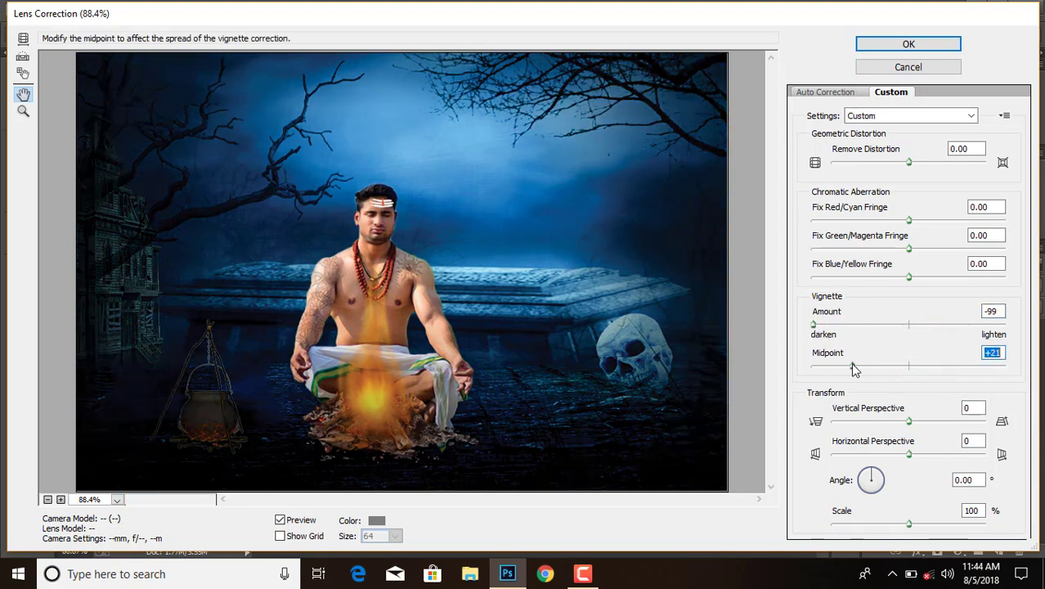
{"action": "left_click_drag", "start_coordinate": [815, 328], "coordinate": [836, 325]}
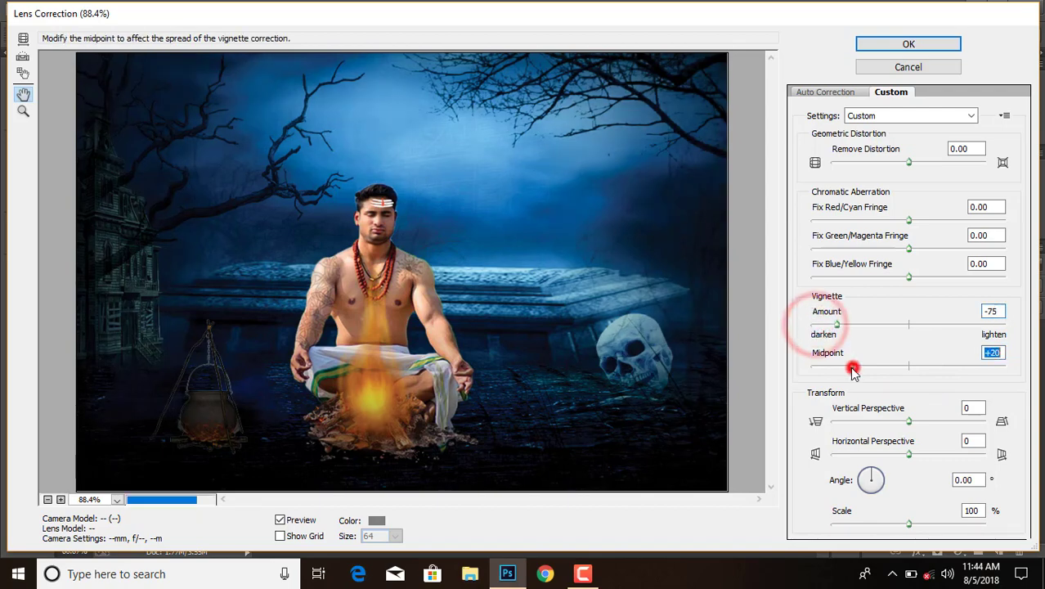
{"action": "left_click_drag", "start_coordinate": [853, 366], "coordinate": [838, 366]}
{"action": "left_click", "coordinate": [883, 41]}
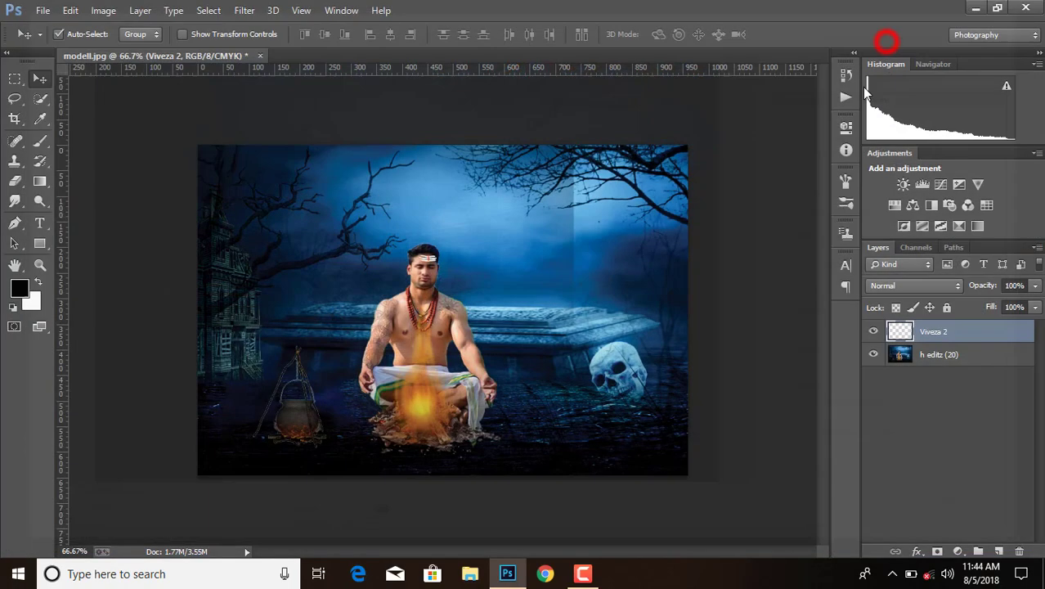
- Flatten to one Background layer and save a JPEG copy named 'modellryr' in Firestones
{"action": "right_click", "coordinate": [942, 335]}
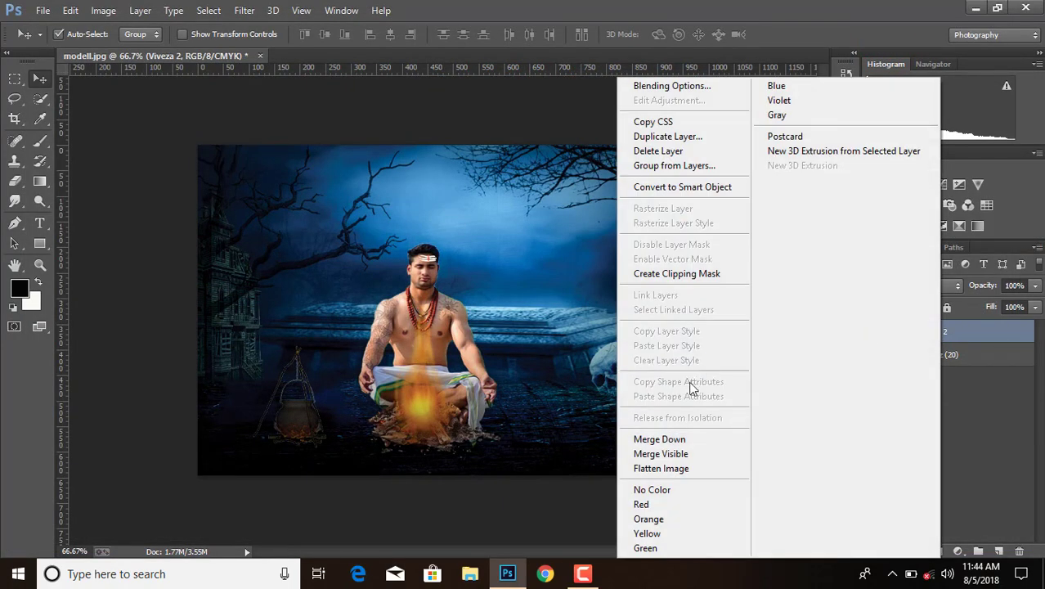
{"action": "left_click", "coordinate": [674, 463]}
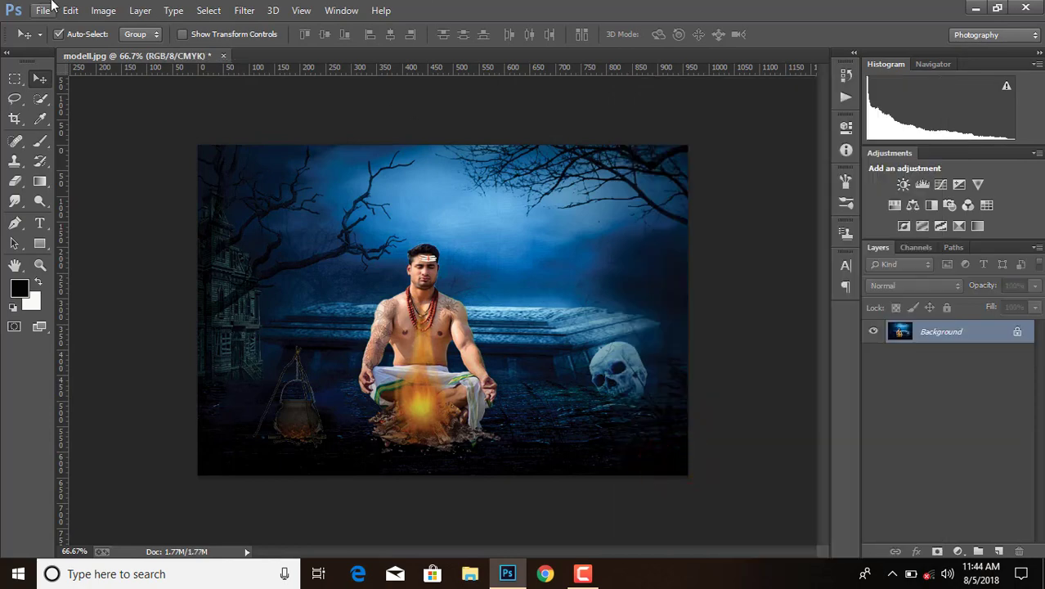
{"action": "left_click", "coordinate": [43, 10]}
{"action": "left_click", "coordinate": [74, 152]}
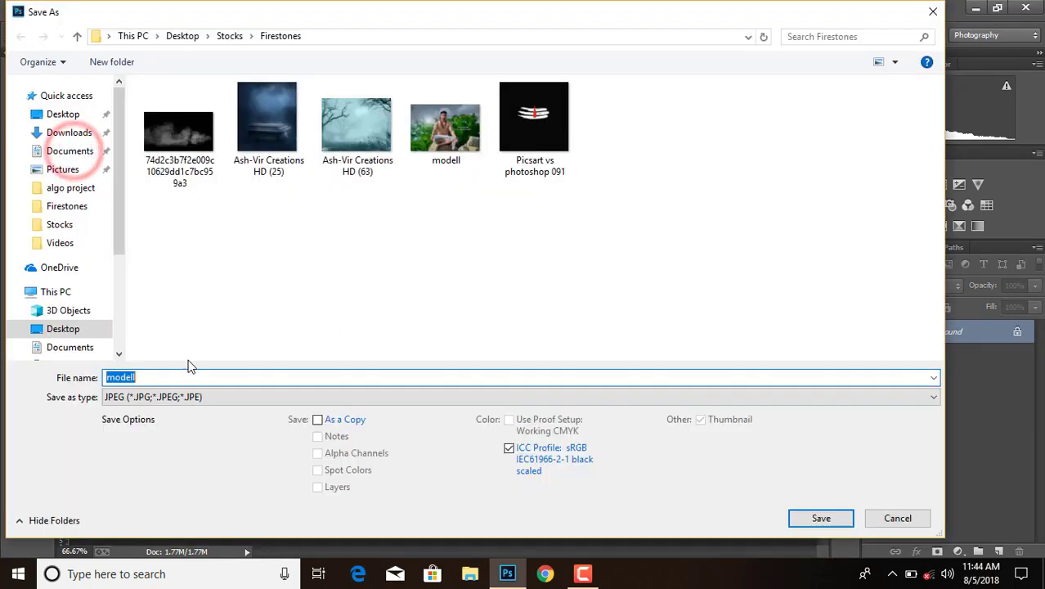
{"action": "left_click", "coordinate": [173, 378]}
{"action": "type", "text": "ryr"}
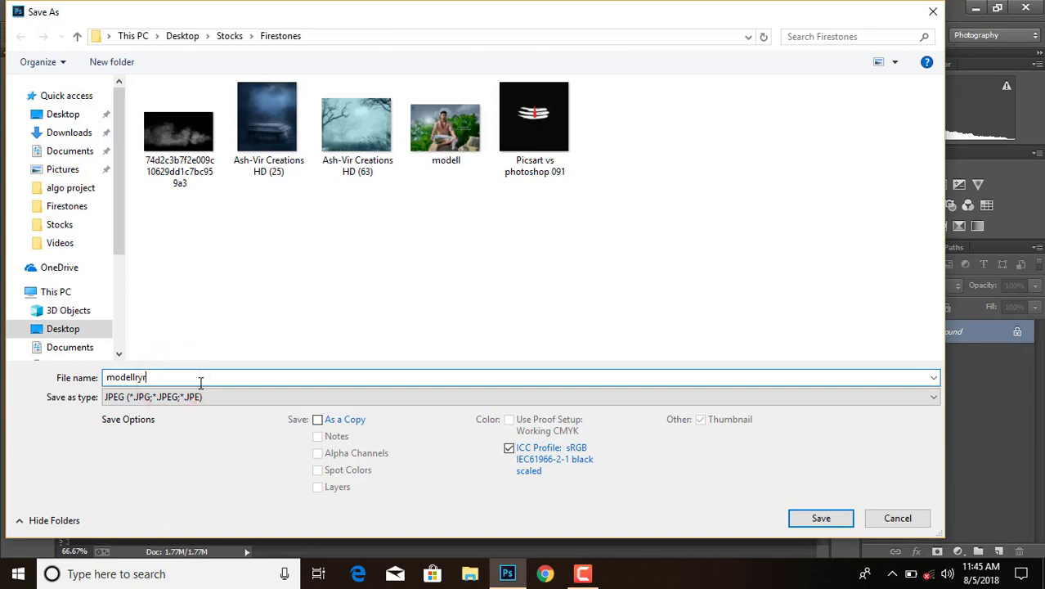
{"action": "left_click", "coordinate": [818, 517]}
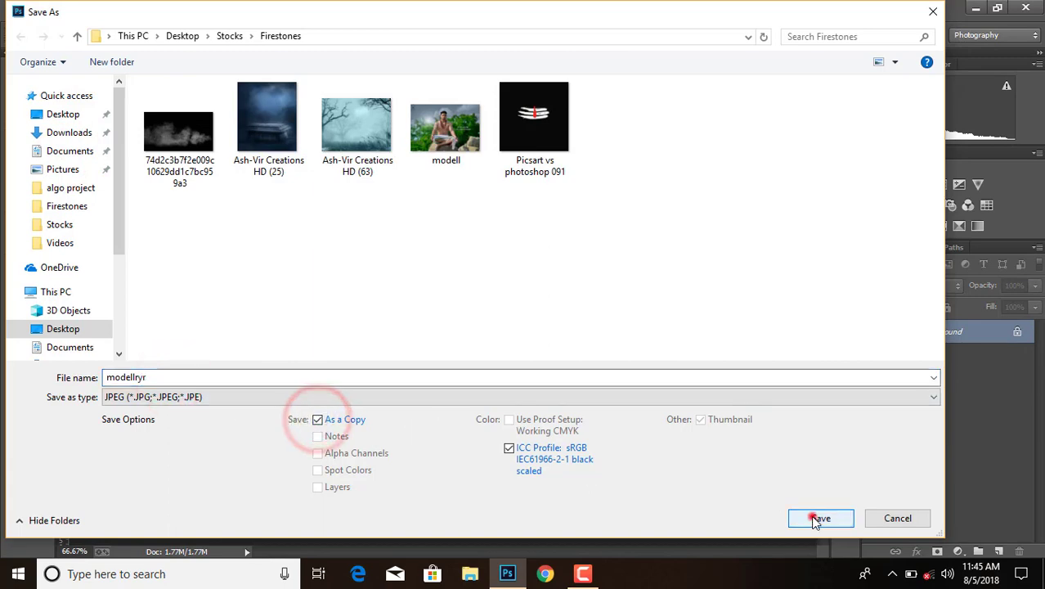